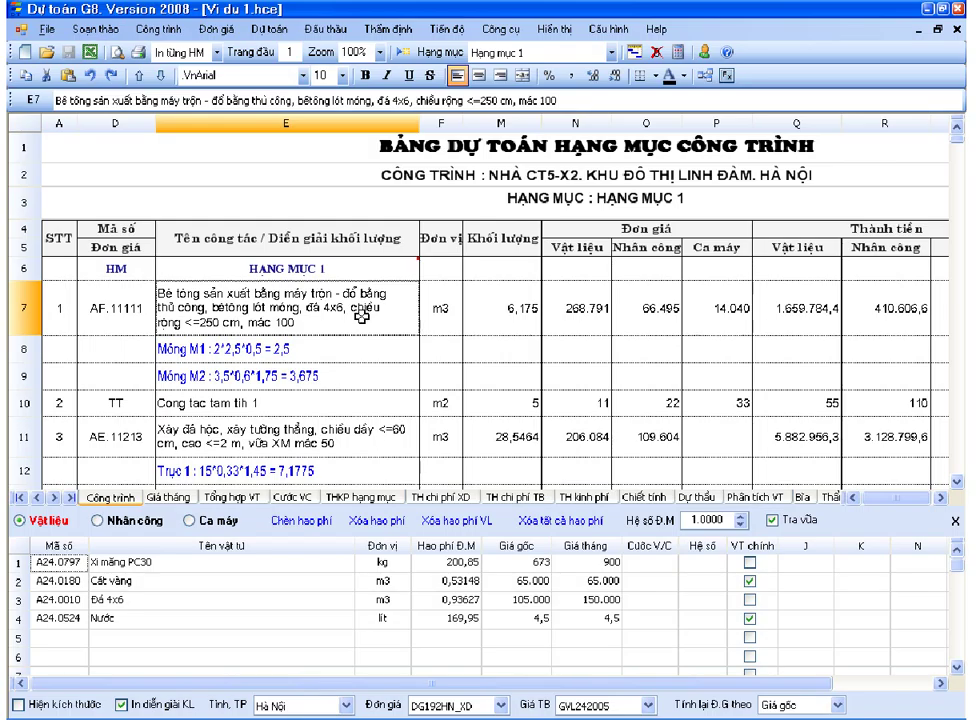
Open the TH kinh phí sheet and review its main cost headings from Chi phí xây dựng to Chi phí dự phòng.
click(591, 497)
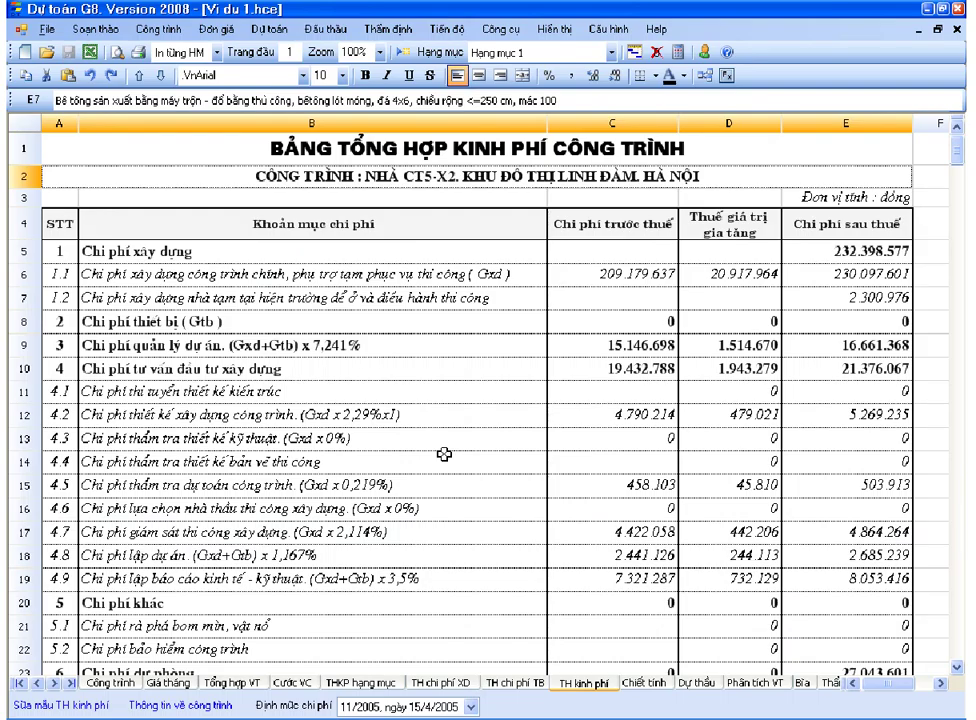
click(331, 250)
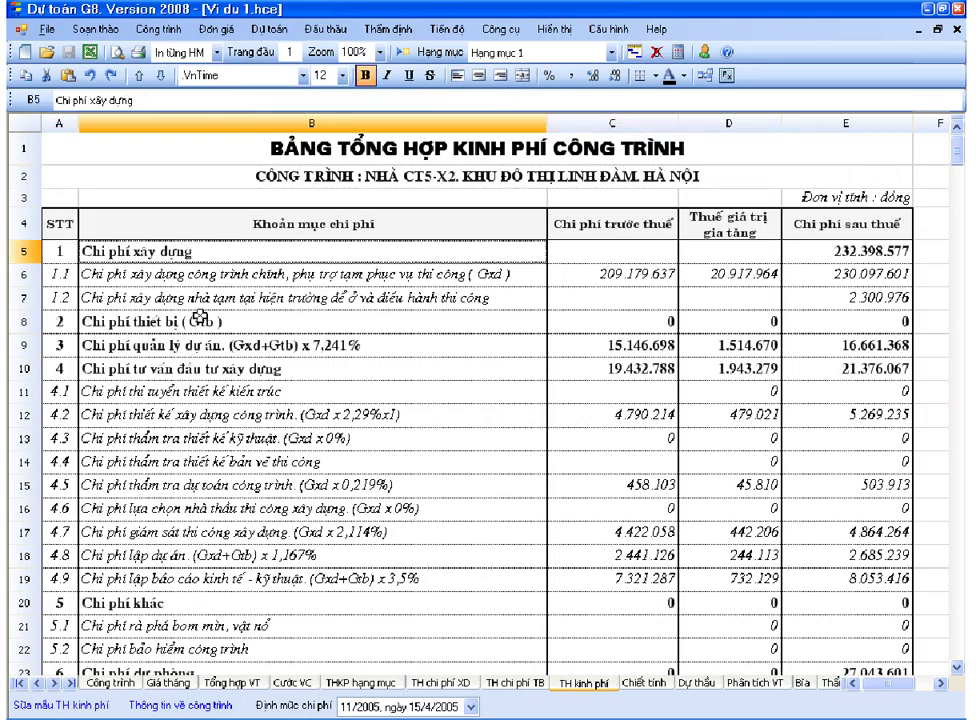
click(210, 322)
click(214, 350)
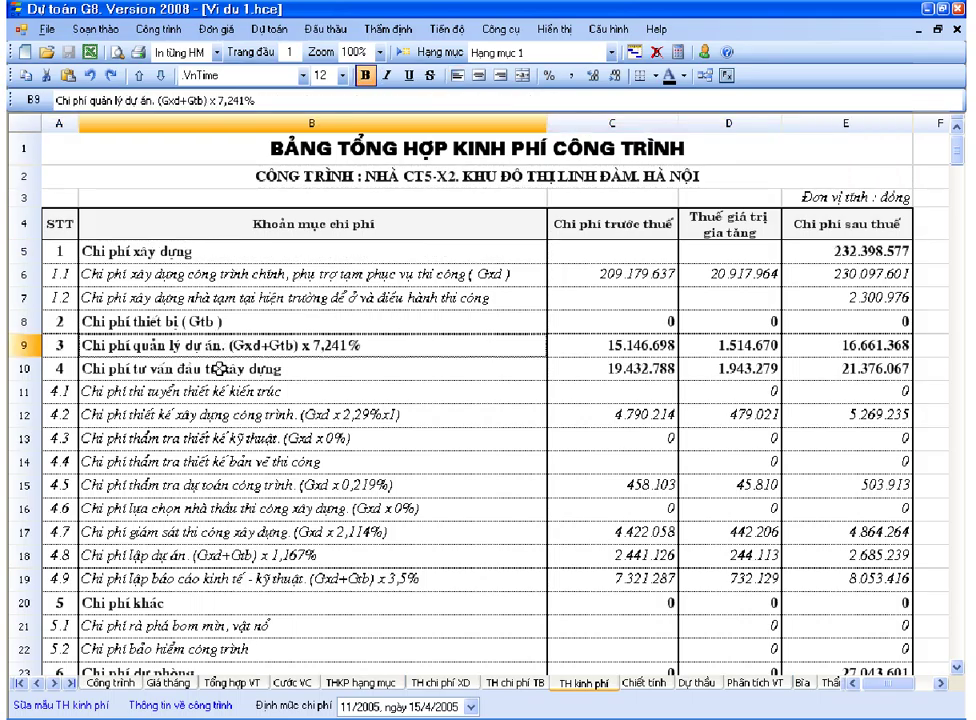
click(218, 369)
scroll(207, 420, down, 1)
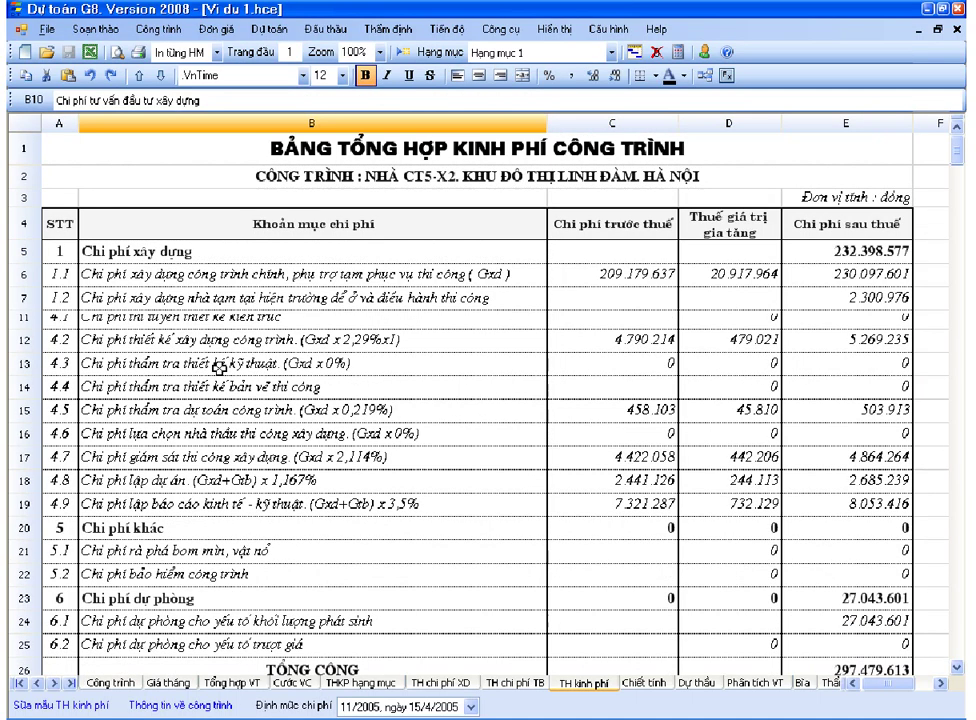
click(165, 526)
click(183, 604)
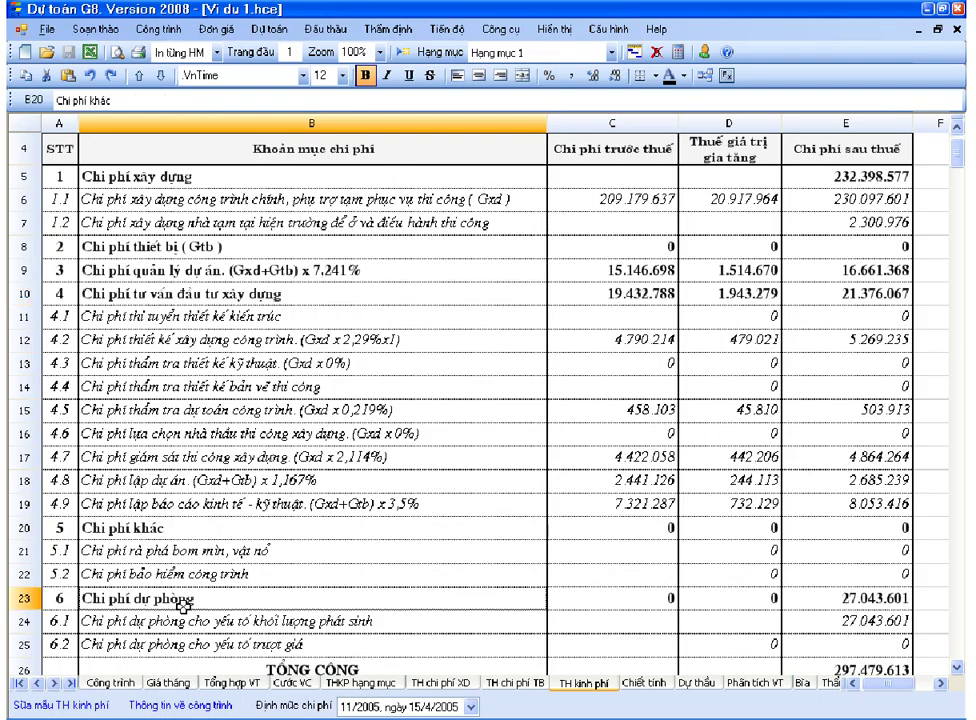
scroll(183, 606, up, 1)
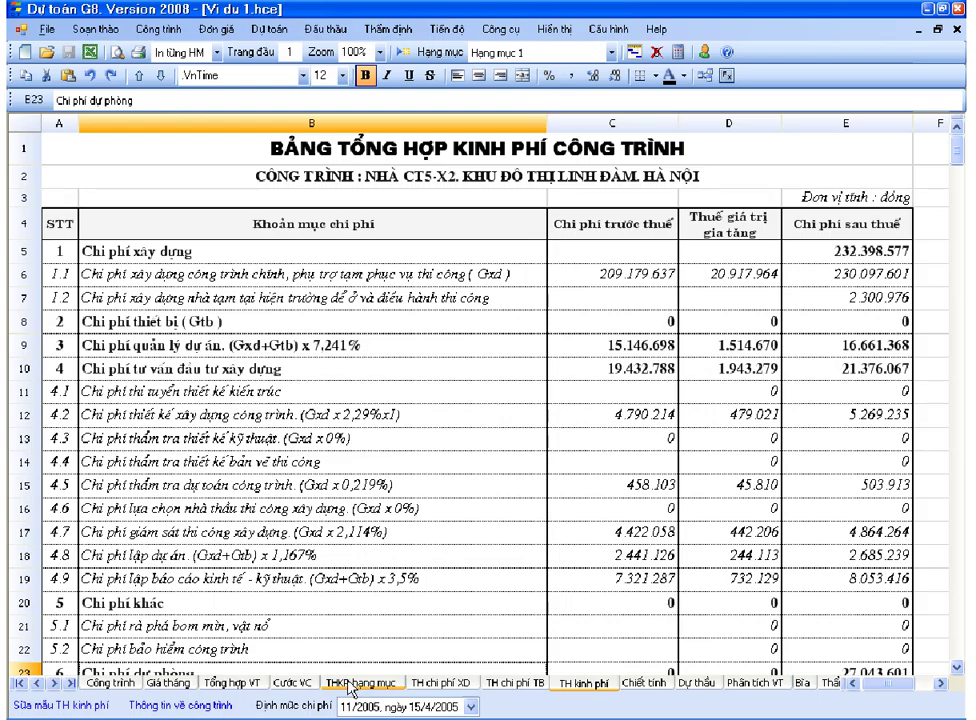
Examine the equipment, project management, consulting, supervision and contingency cost items in the project budget summary.
click(265, 455)
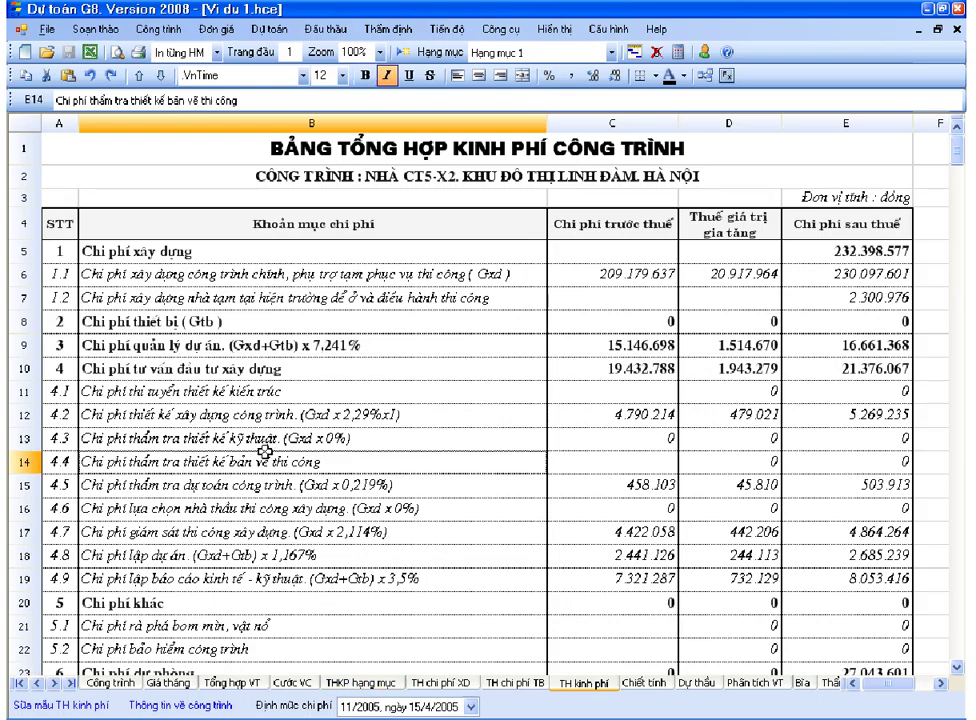
click(175, 322)
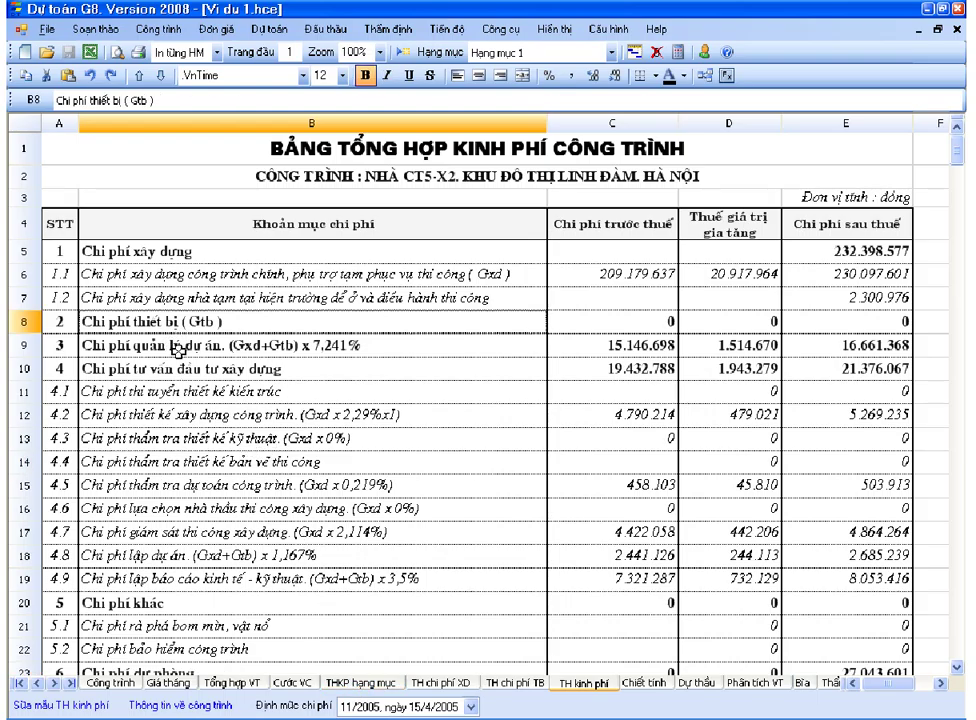
click(177, 347)
click(177, 371)
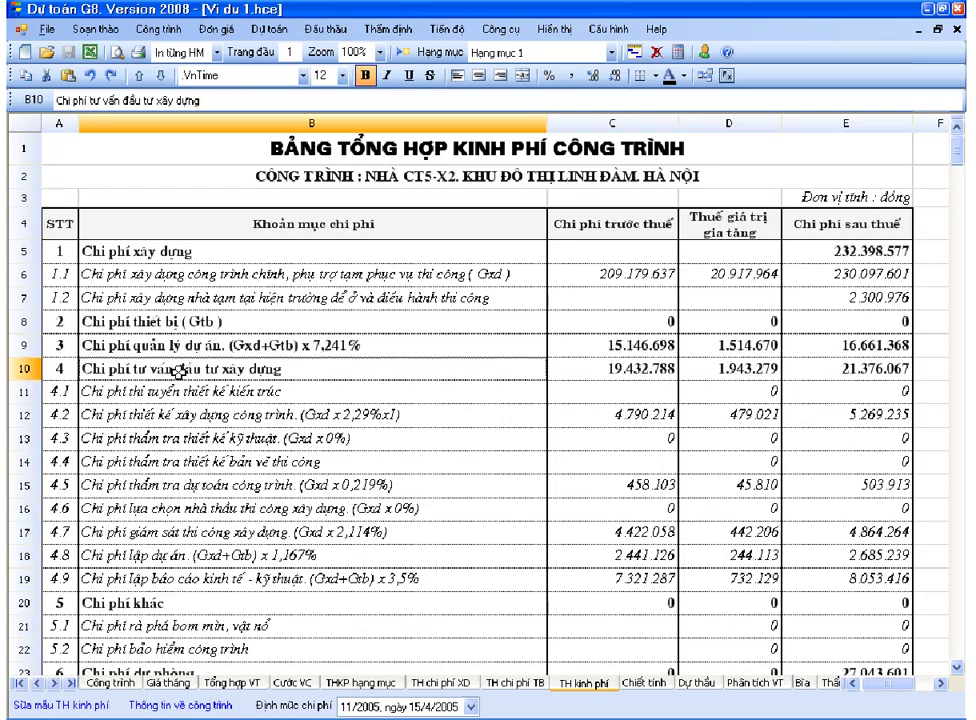
click(215, 537)
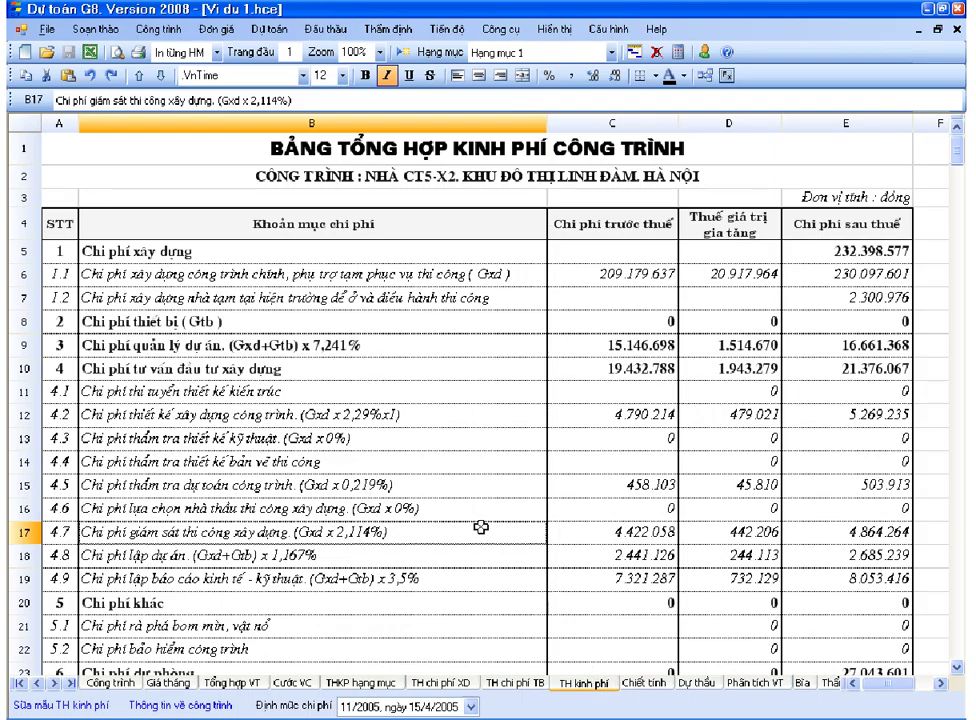
click(340, 255)
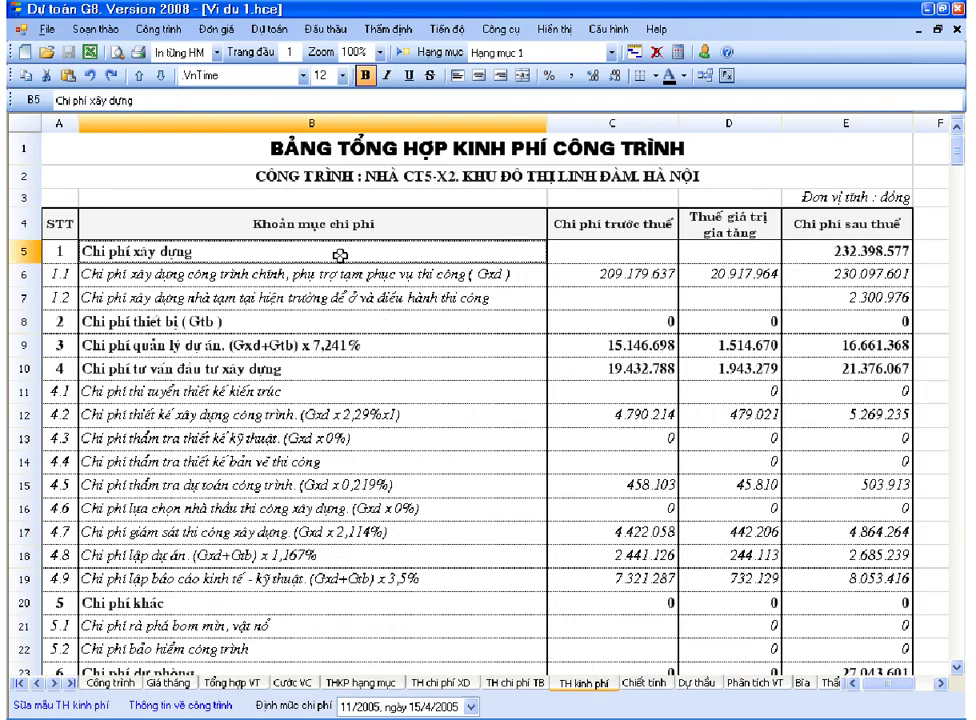
click(173, 344)
click(172, 370)
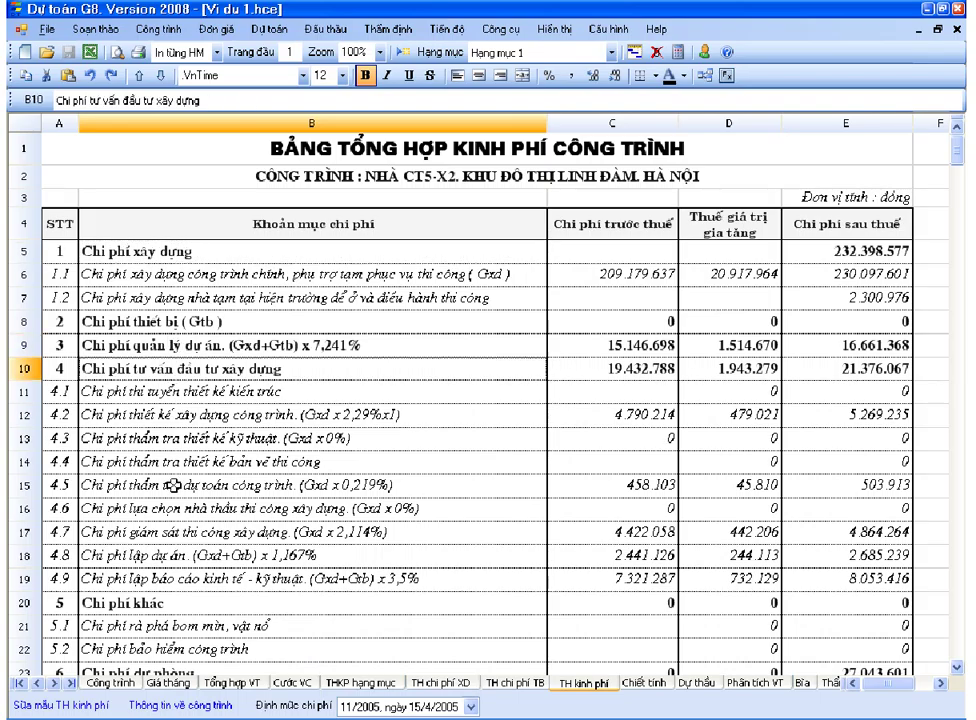
click(172, 608)
scroll(165, 605, down, 1)
click(161, 606)
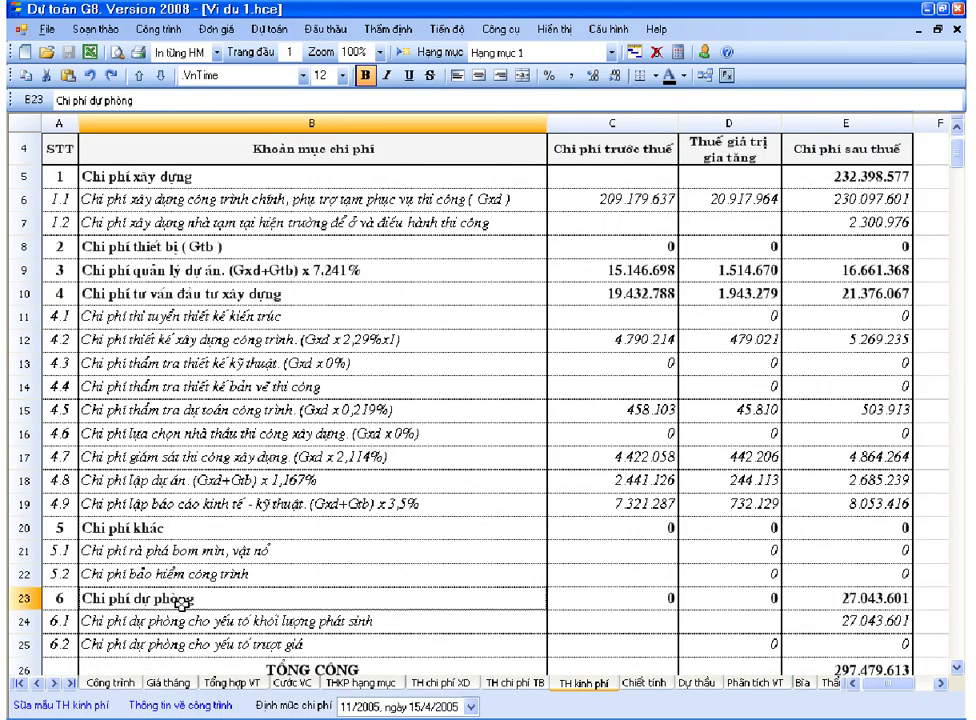
click(265, 457)
scroll(265, 457, up, 1)
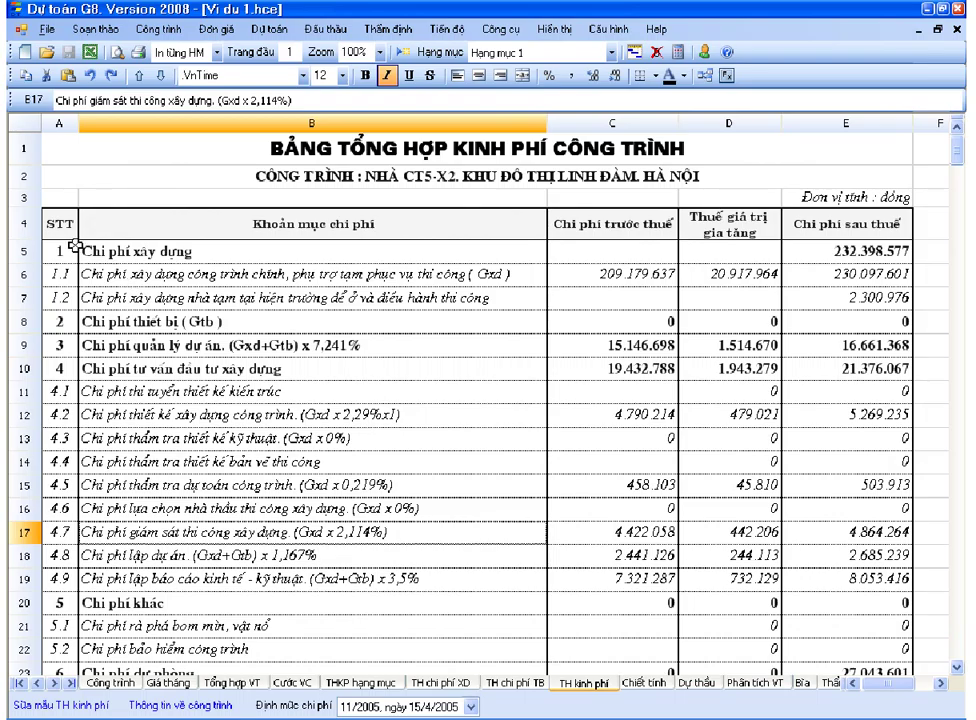
Set the cost norm (Định mức chi phí) to 1751/2007, ngày 14/8/2007.
click(440, 706)
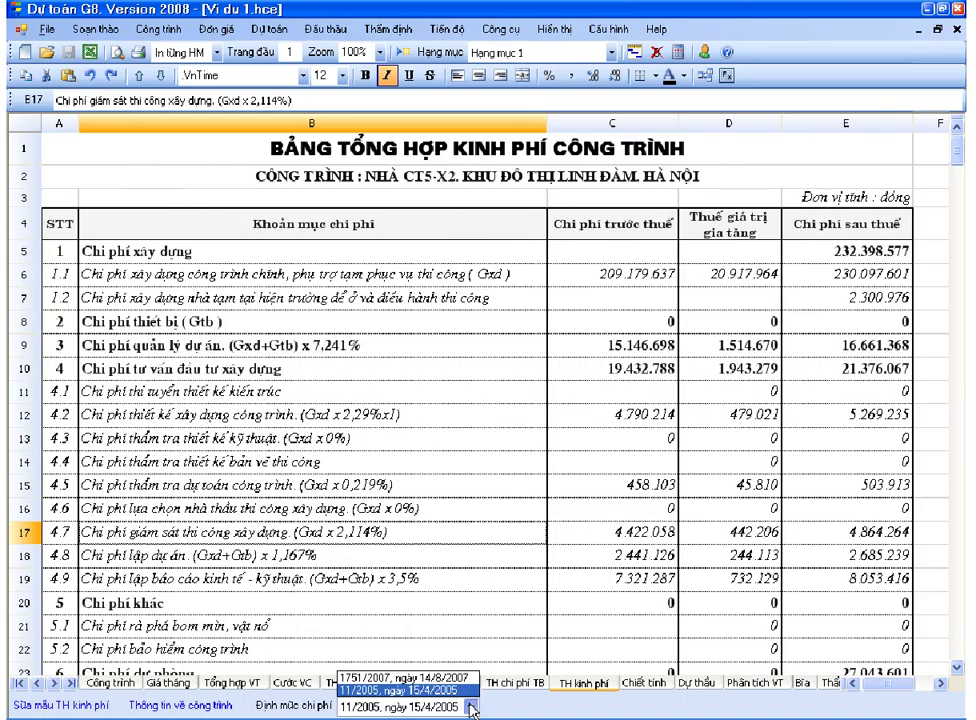
click(397, 689)
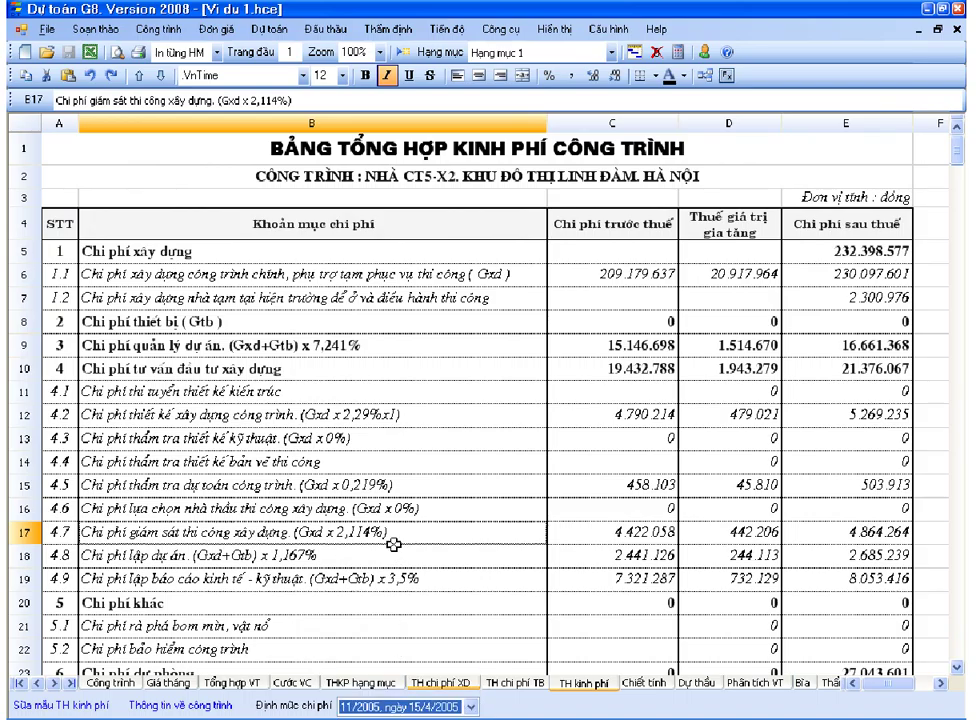
click(460, 704)
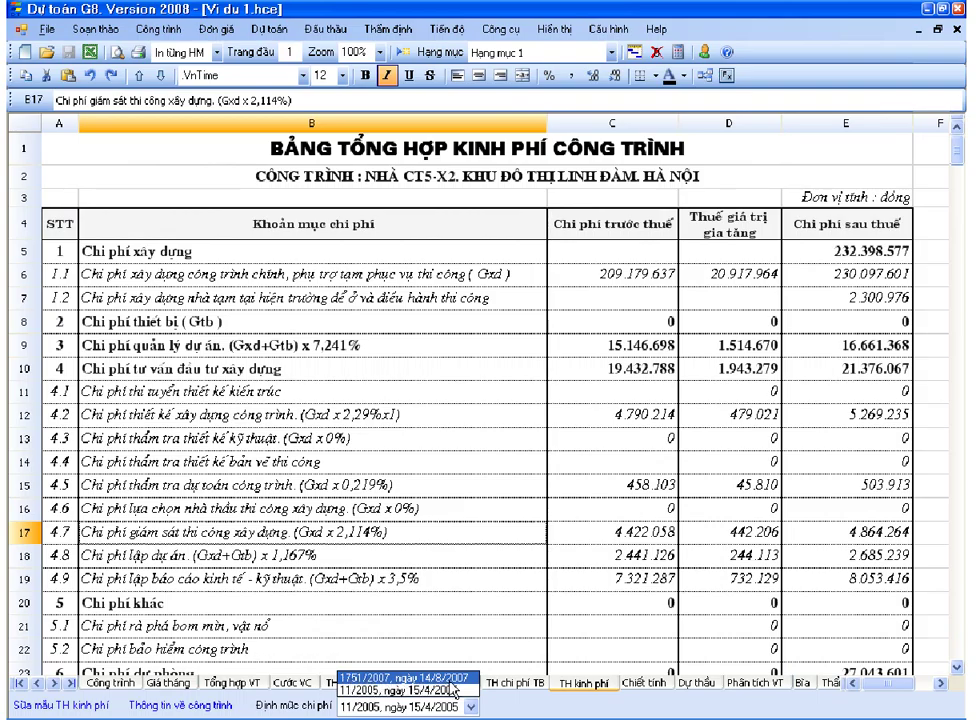
click(453, 690)
click(460, 706)
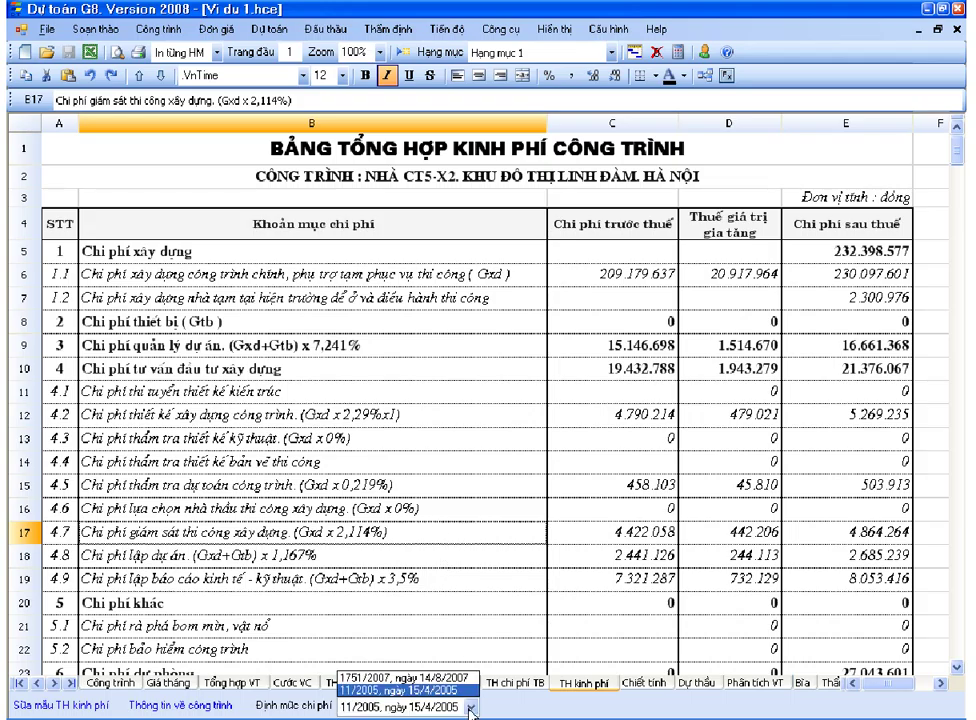
click(455, 676)
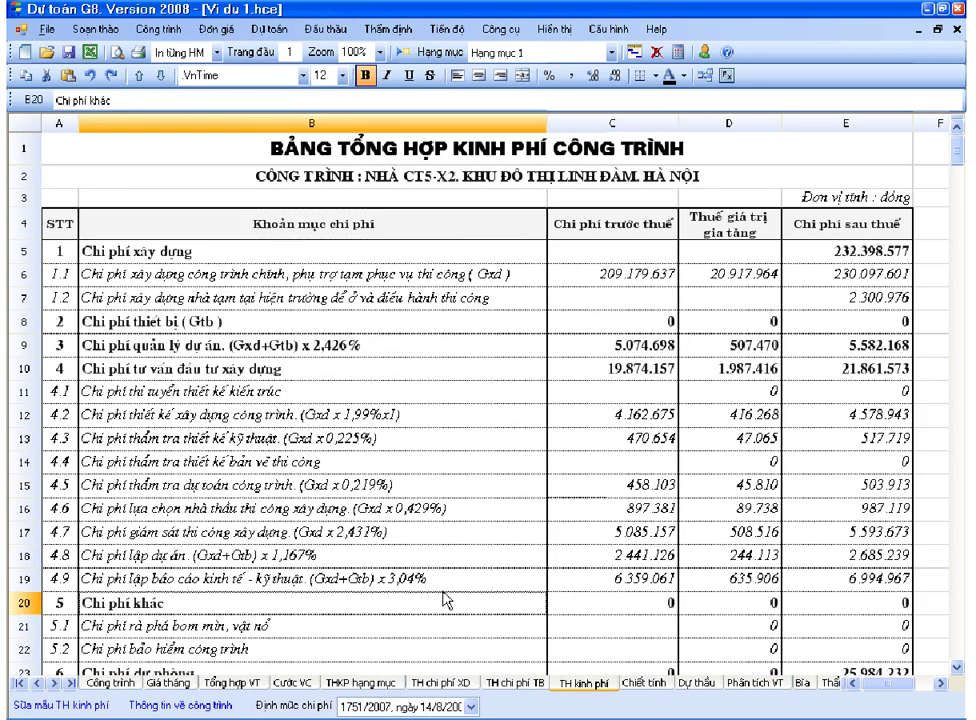
Check the norm-based percentages in the consulting lines and the formulas behind the pre-tax construction and equipment costs.
click(427, 517)
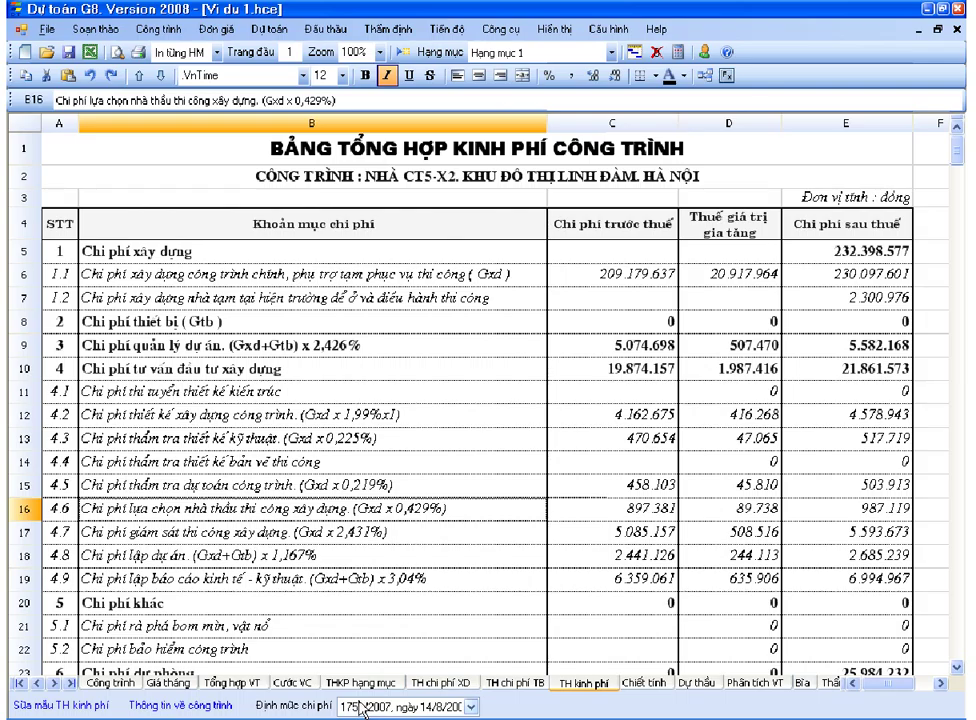
click(384, 560)
click(390, 485)
click(220, 253)
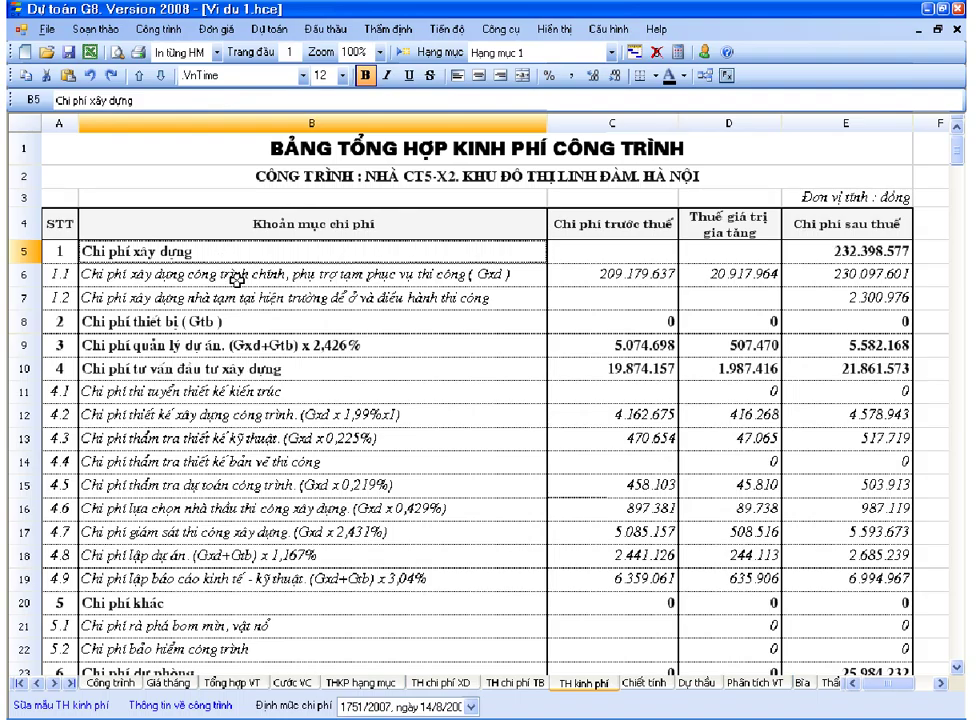
click(598, 277)
scroll(598, 433, down, 1)
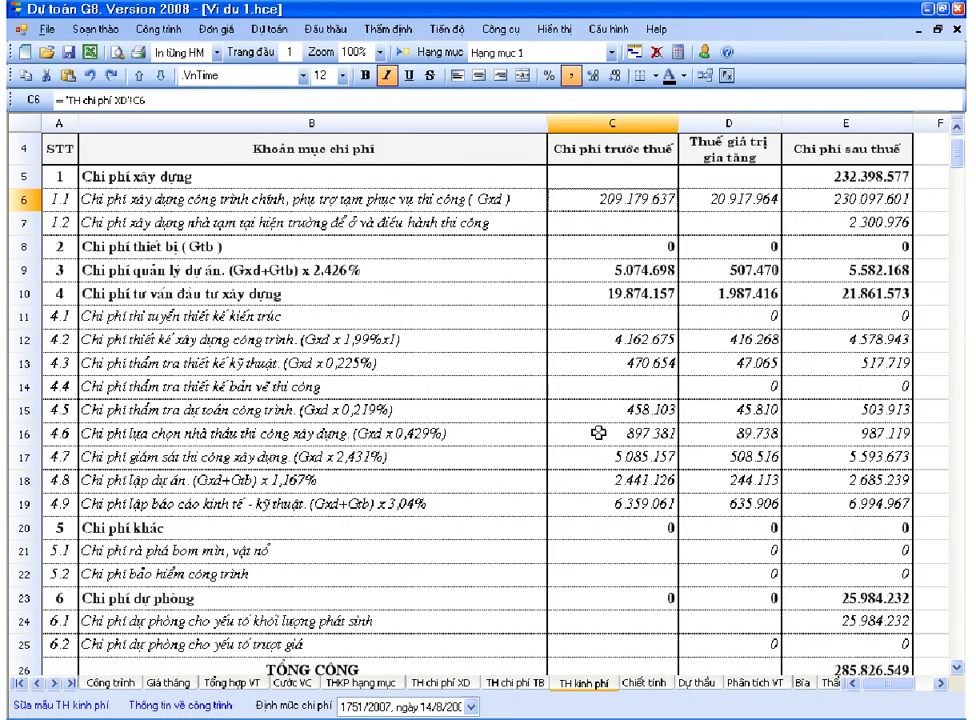
scroll(598, 433, up, 1)
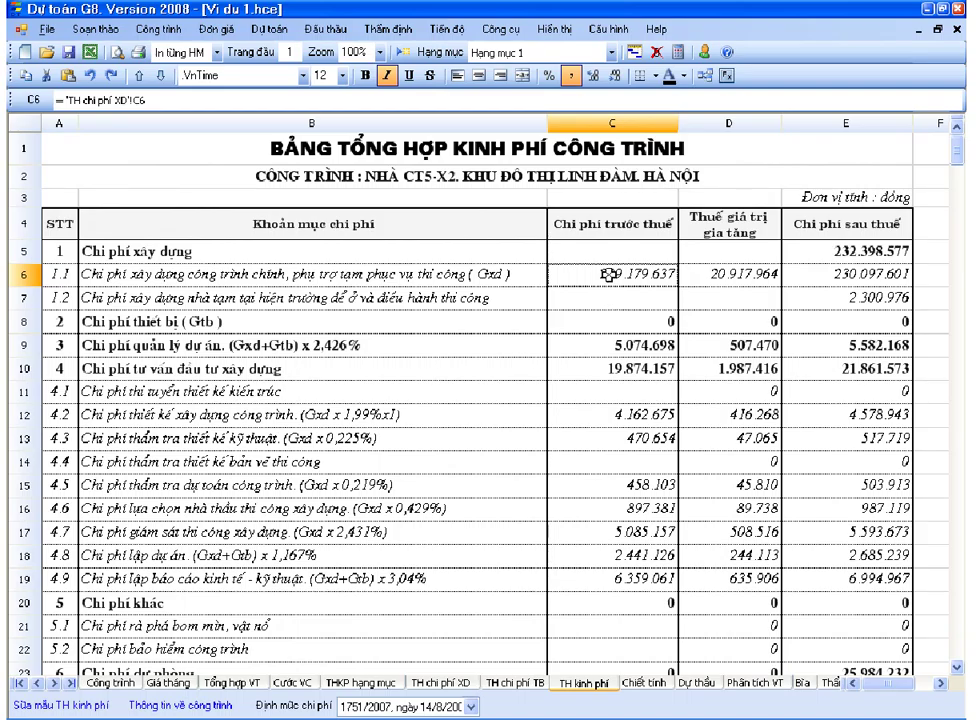
click(606, 320)
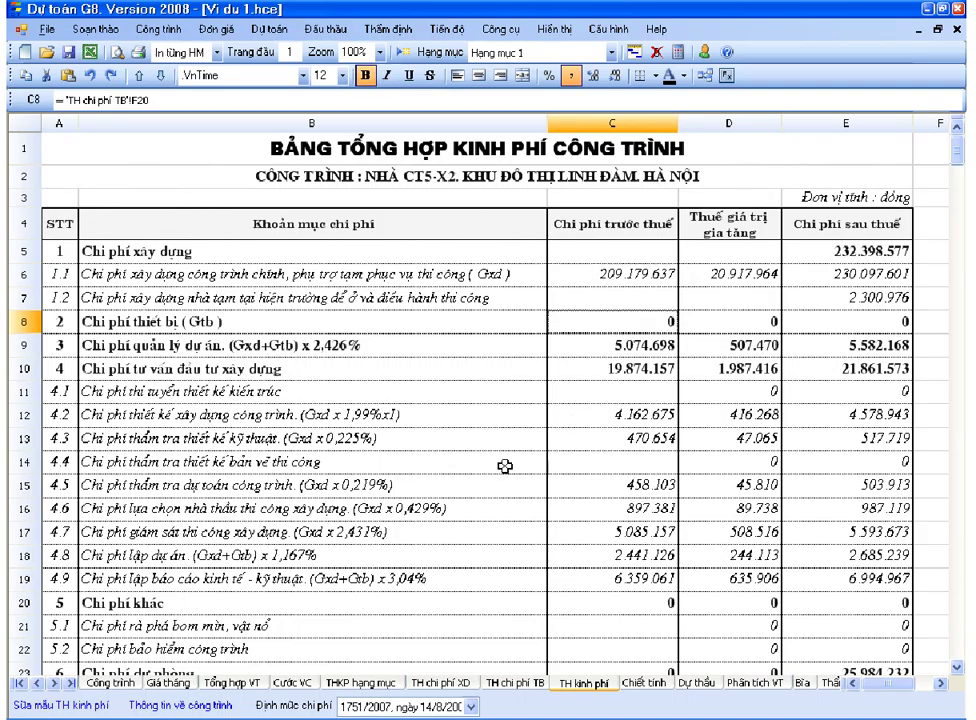
Review the project management, design, contractor selection and economic-technical report lines with their cost percentages.
click(262, 354)
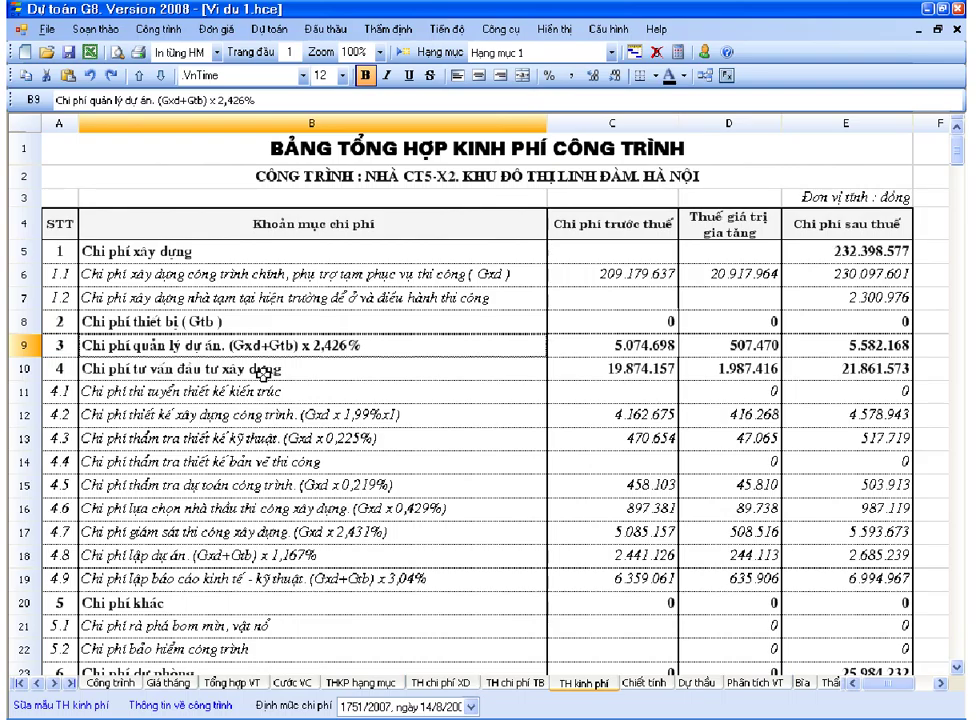
click(264, 419)
click(235, 509)
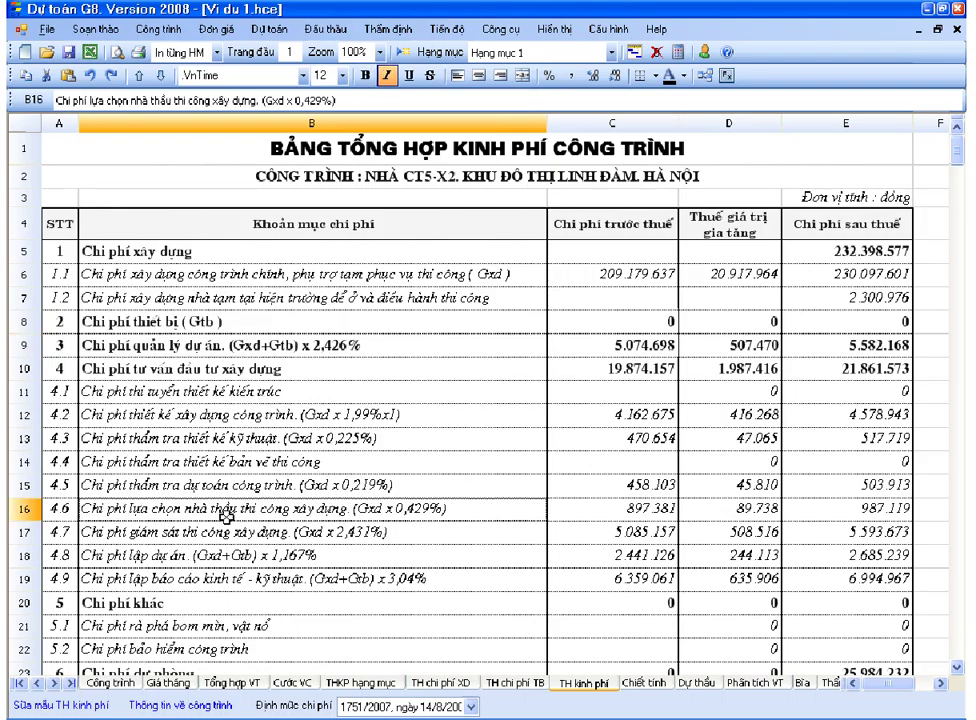
click(202, 578)
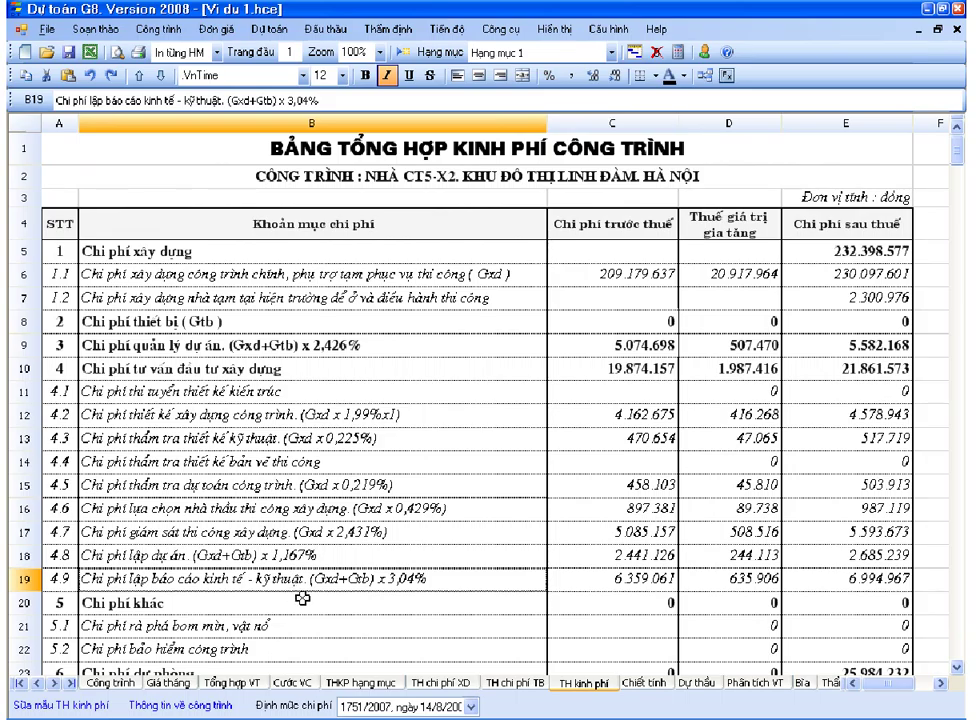
scroll(302, 598, down, 1)
scroll(305, 535, up, 1)
click(250, 368)
click(68, 257)
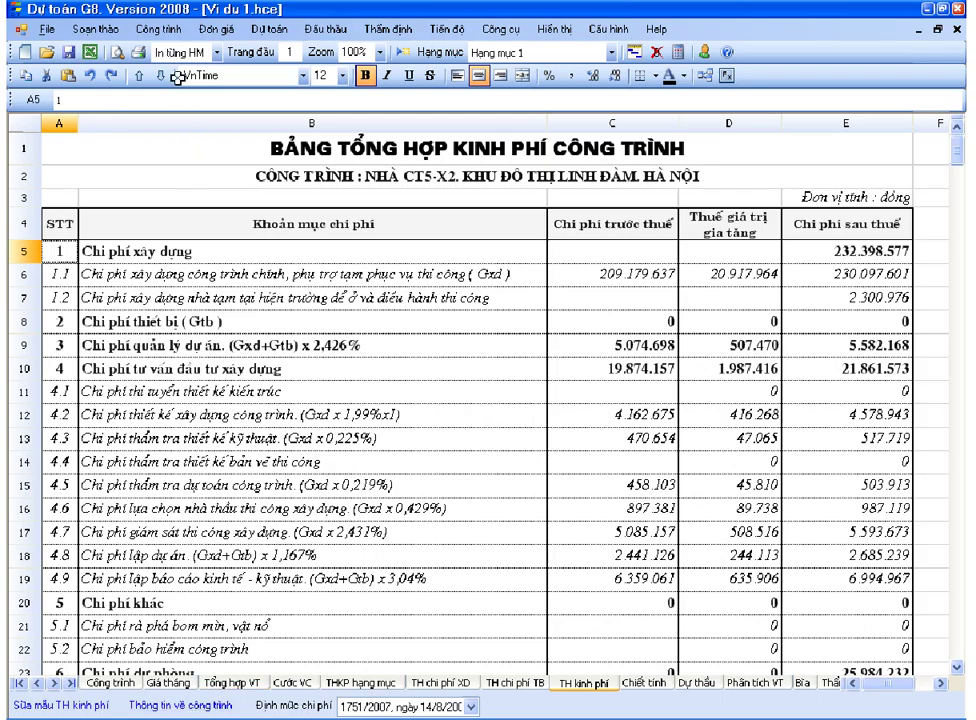
click(158, 29)
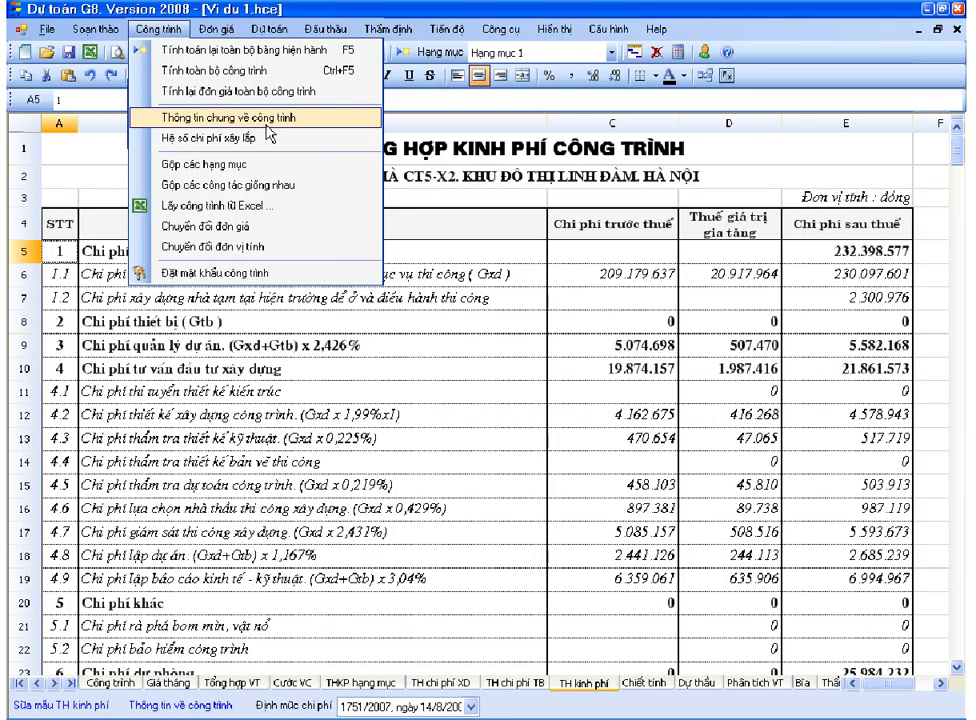
click(244, 343)
click(240, 252)
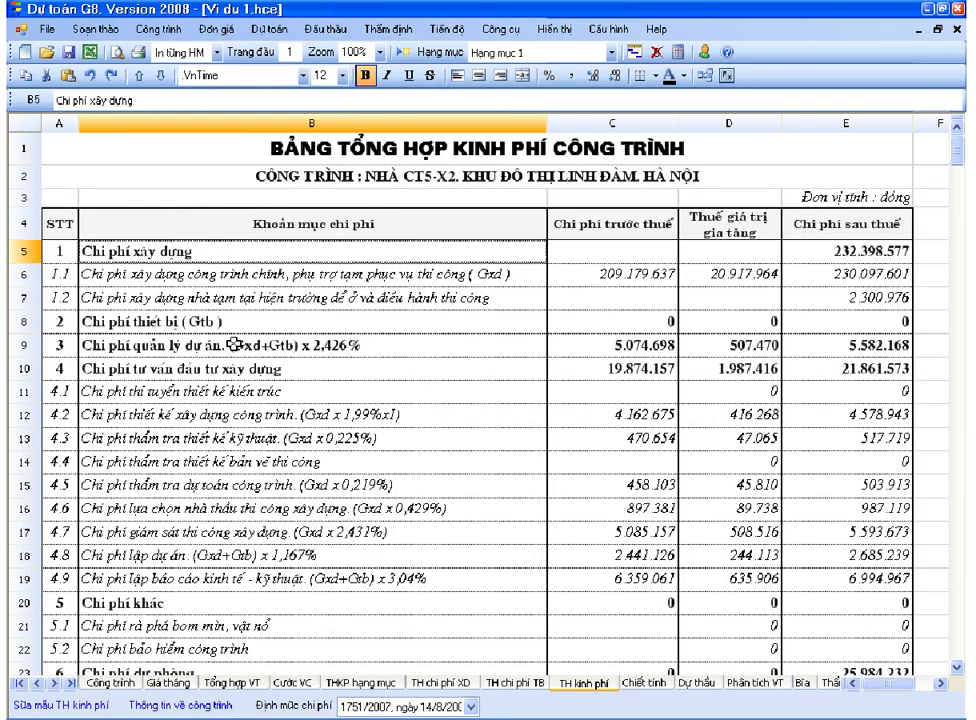
Open the general project information (Thông tin về công trình) and set the project type (Loại công trình) to Dân dụng.
click(205, 705)
drag(508, 206, 603, 317)
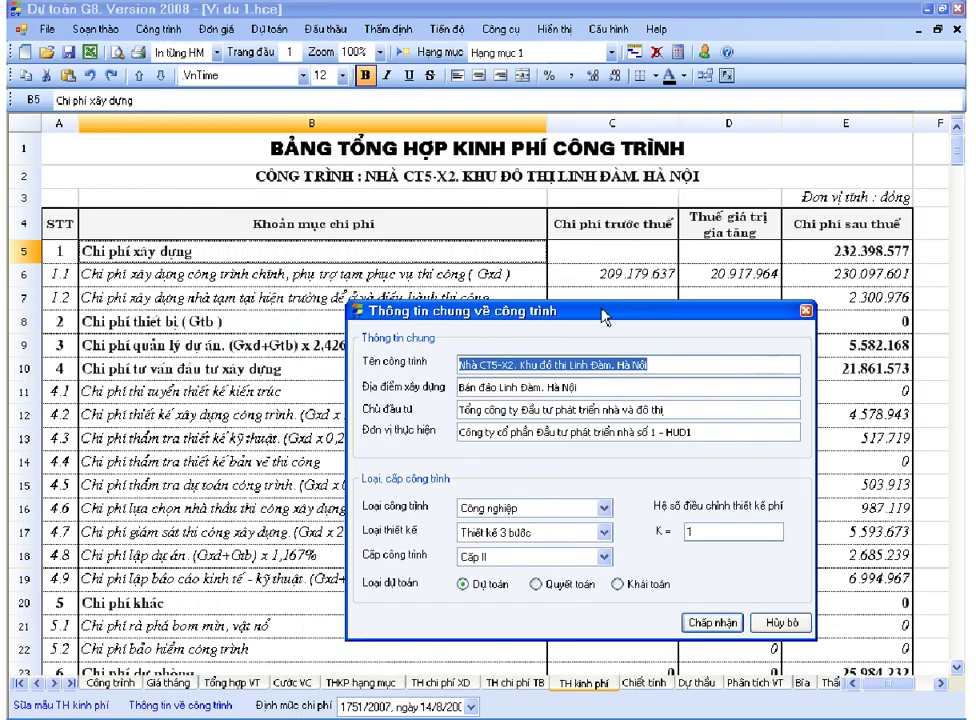
click(536, 508)
click(536, 513)
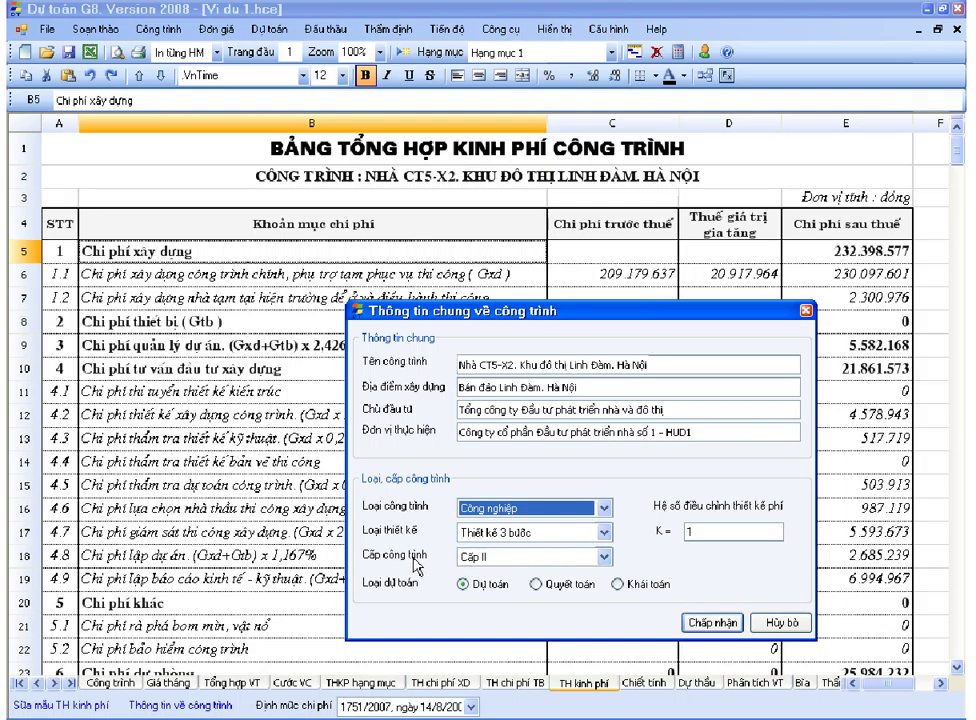
drag(546, 311, 797, 444)
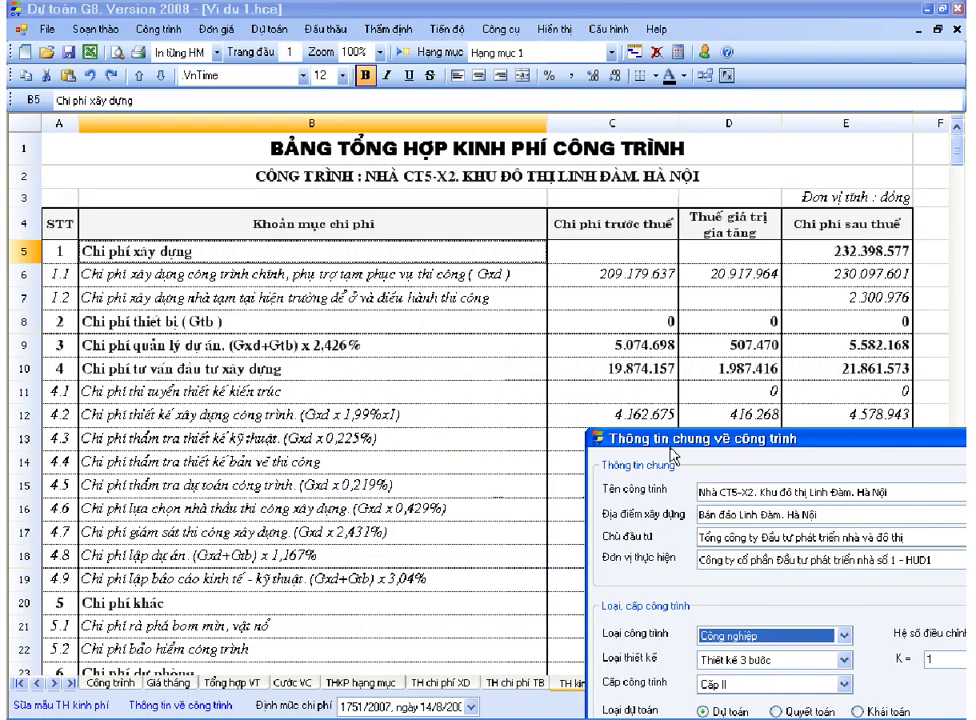
drag(716, 445, 624, 389)
click(685, 520)
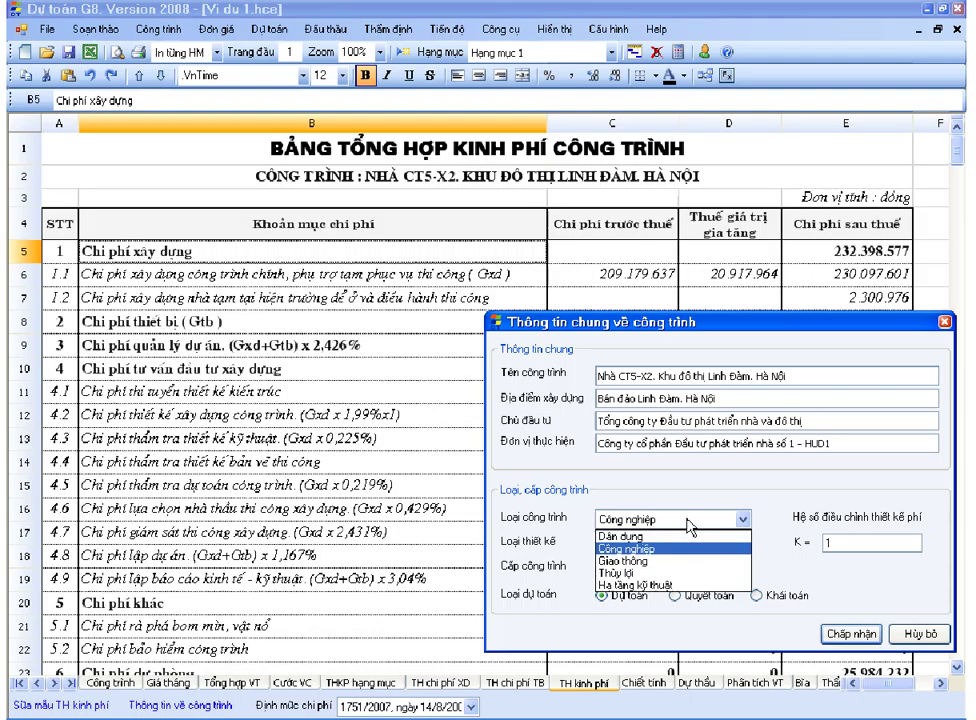
click(650, 535)
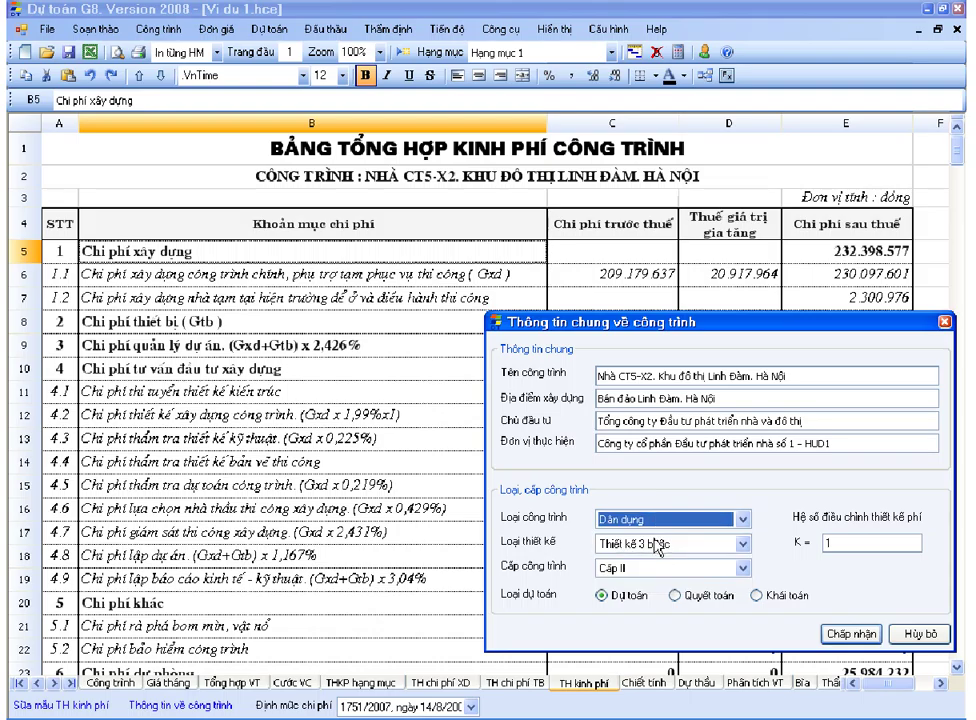
Apply the general project information and check the recalculated percentages in the project management, design and construction supervision lines.
click(852, 634)
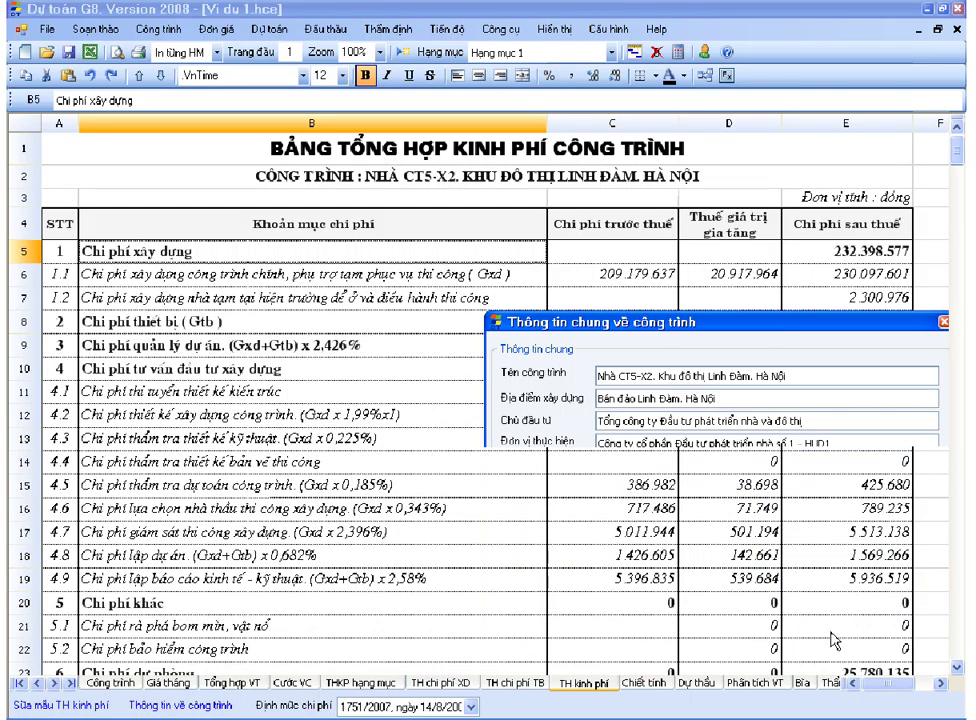
click(380, 318)
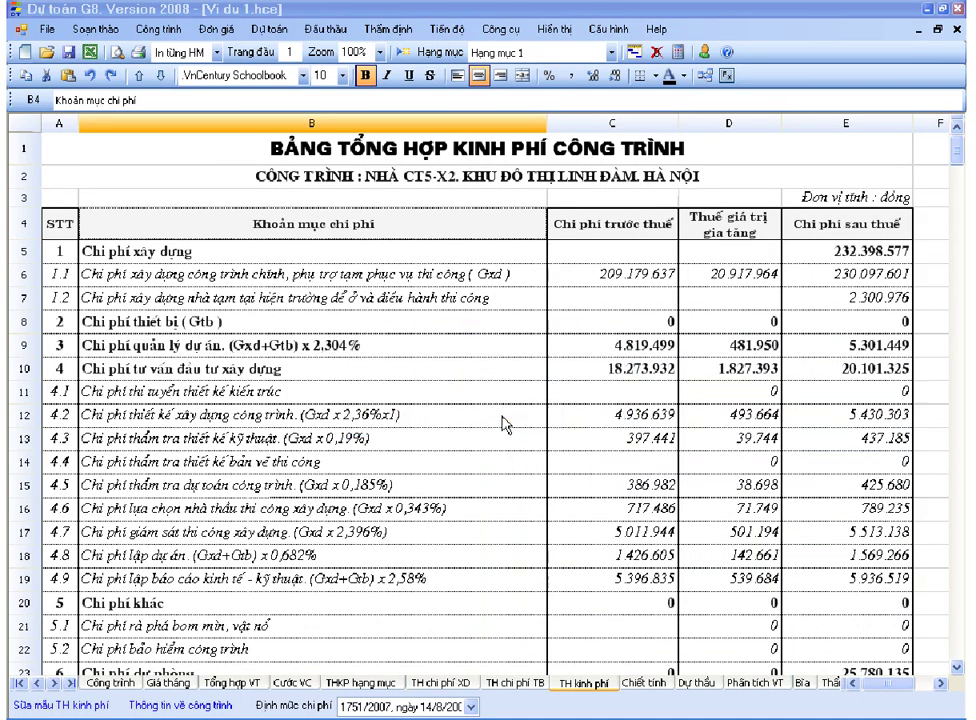
click(398, 416)
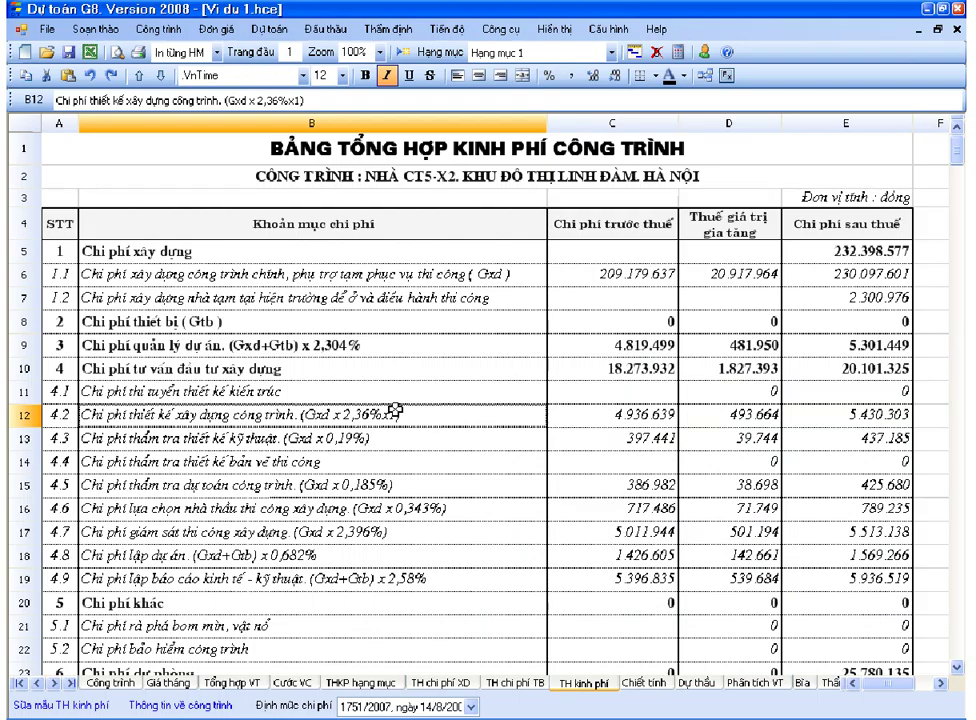
click(383, 345)
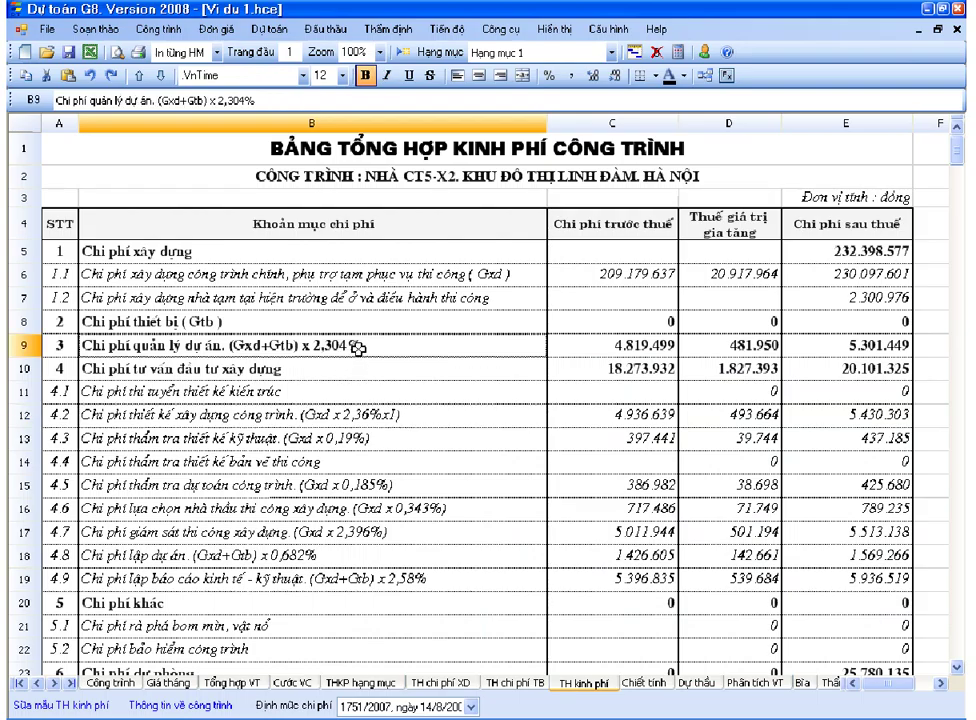
click(397, 523)
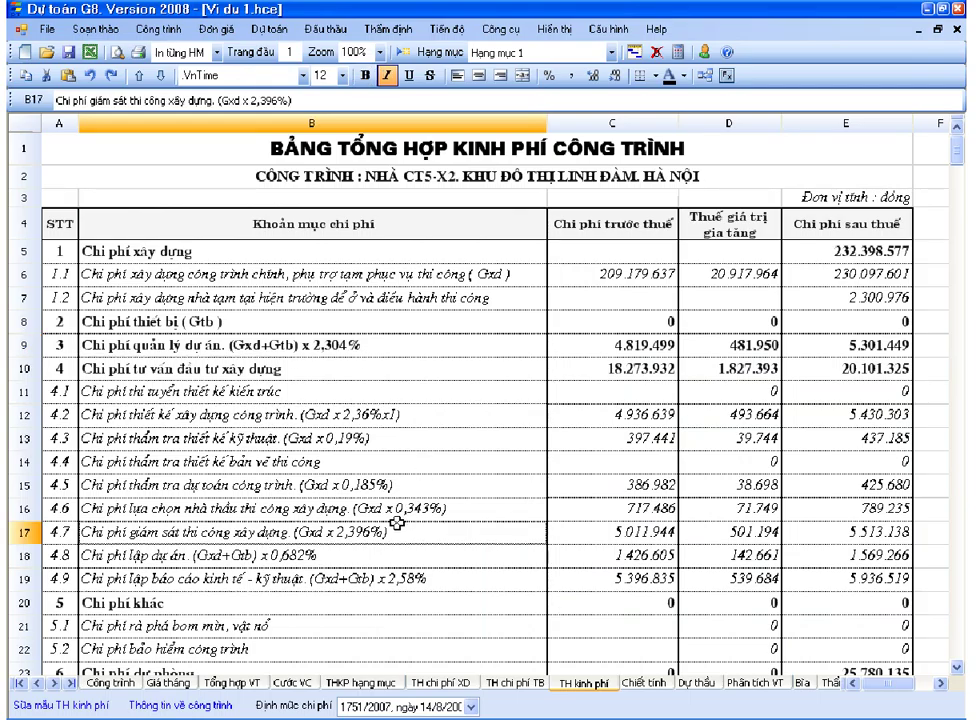
scroll(397, 523, down, 1)
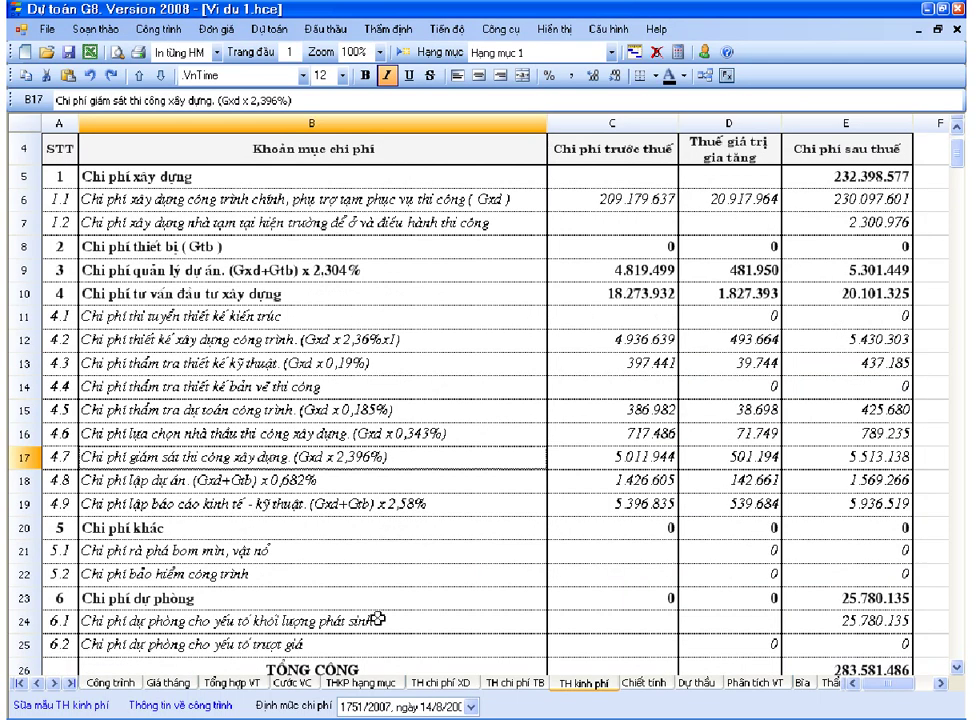
Examine the available cost norms, then the other-cost (Chi phí khác) and contingency (Chi phí dự phòng) lines down to the grand total.
click(394, 708)
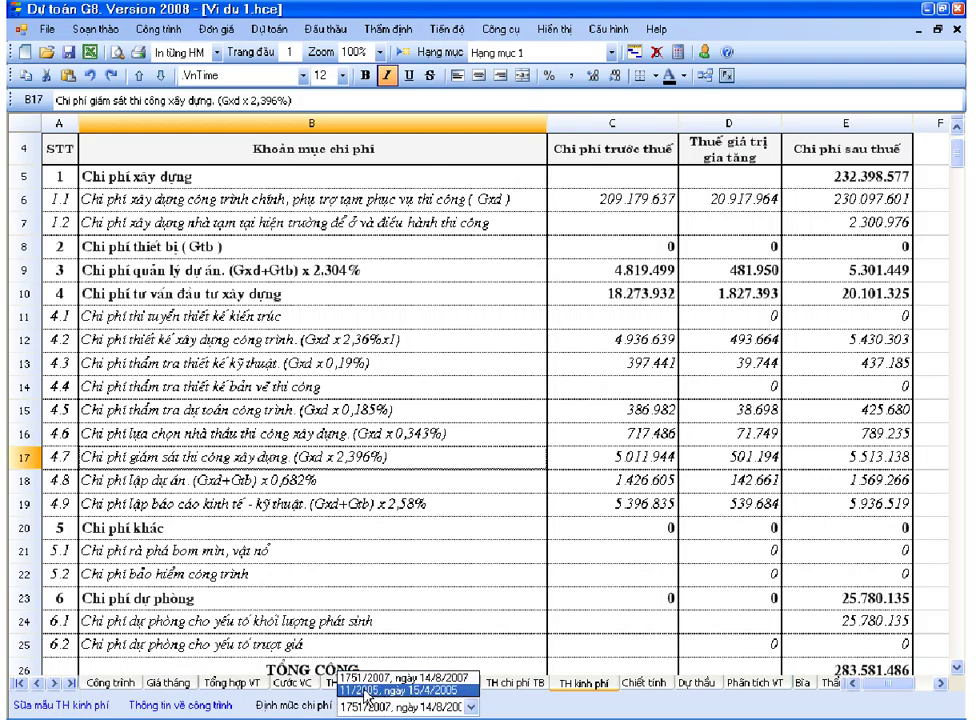
click(375, 589)
click(373, 528)
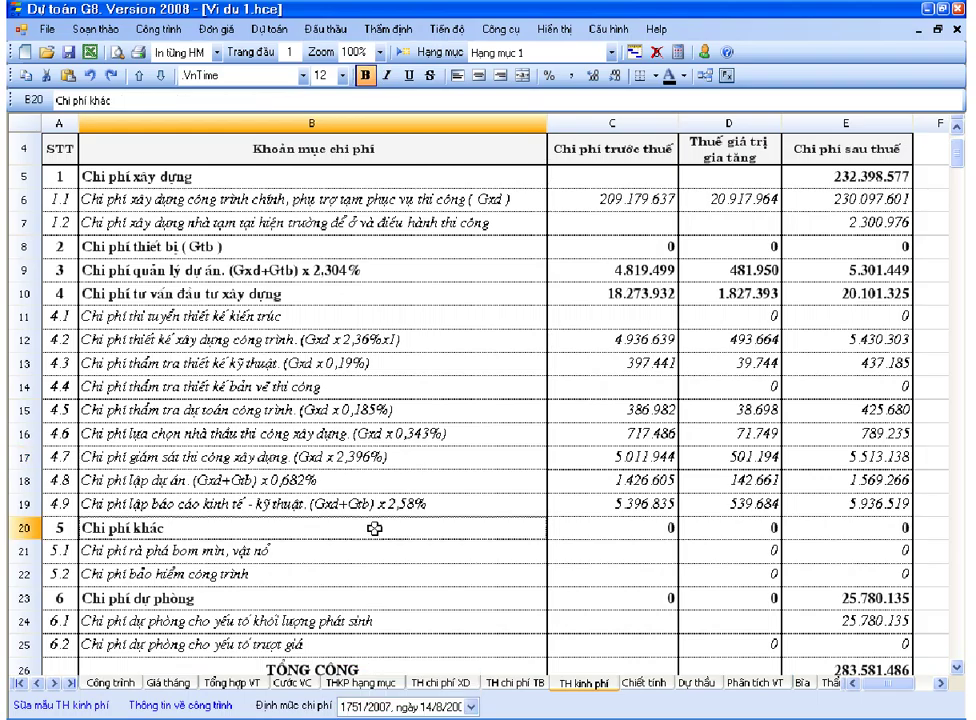
scroll(373, 528, down, 1)
scroll(373, 528, up, 1)
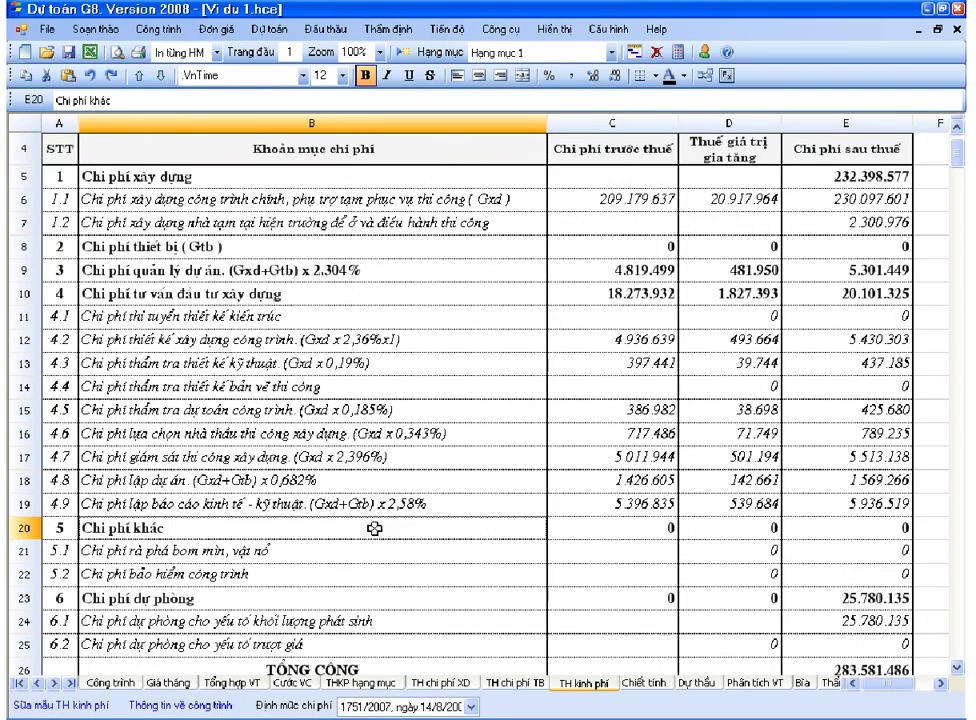
scroll(373, 528, down, 1)
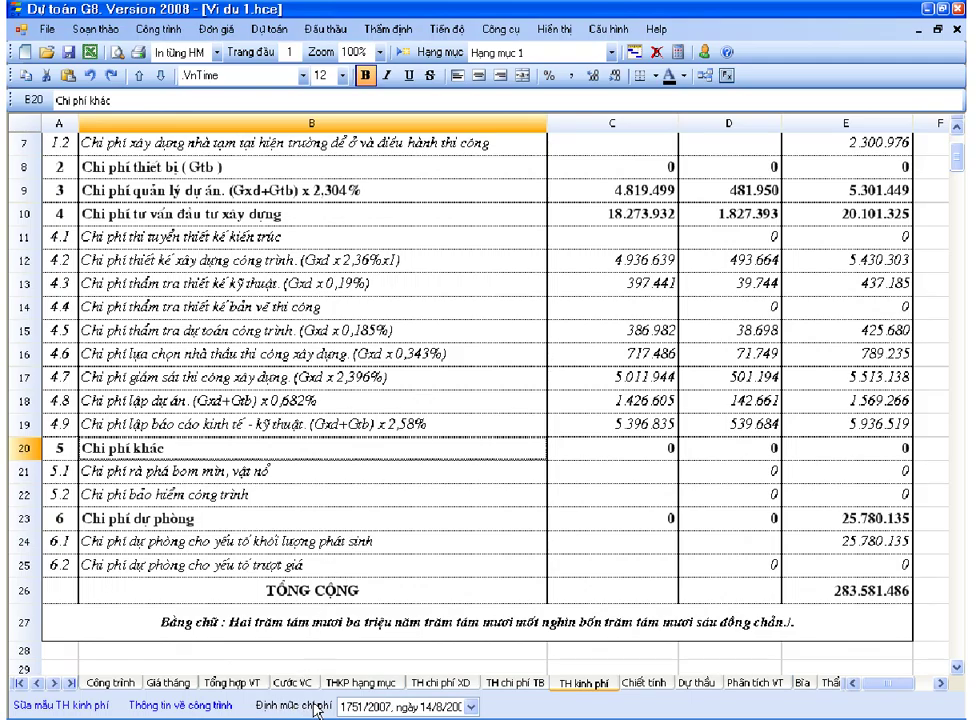
click(188, 541)
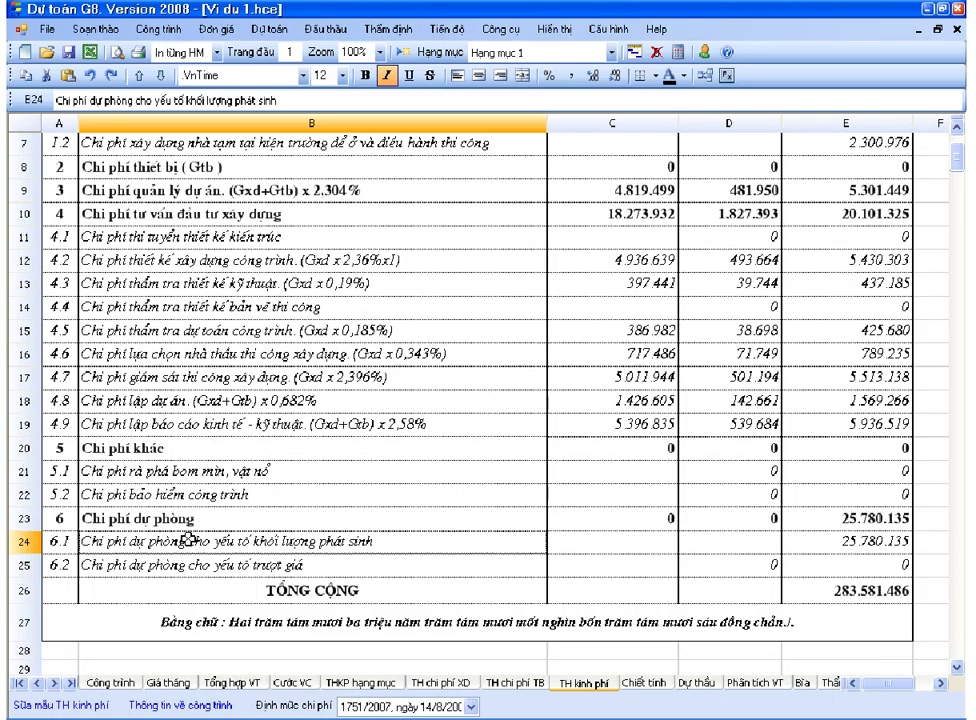
click(165, 470)
click(162, 447)
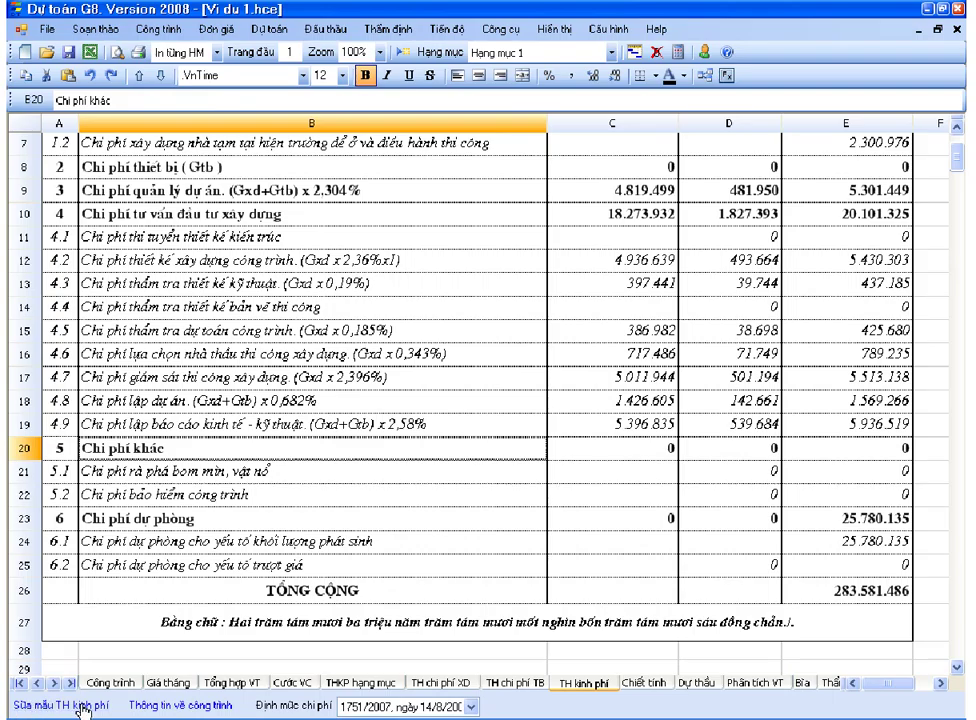
Open the budget summary template MauTHKP for editing in Excel.
click(515, 31)
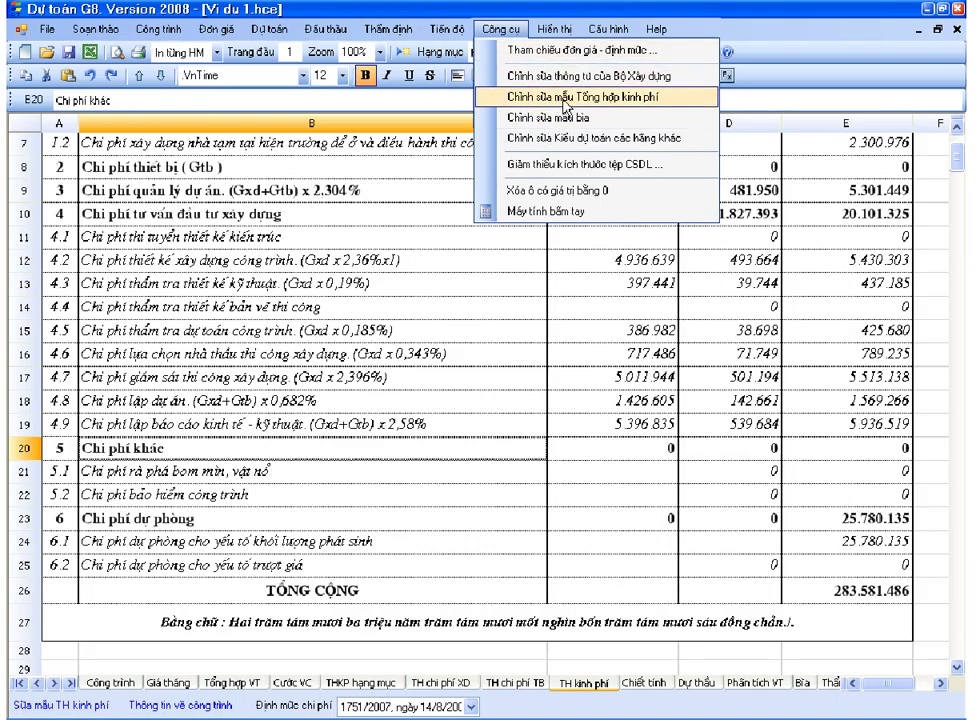
click(300, 307)
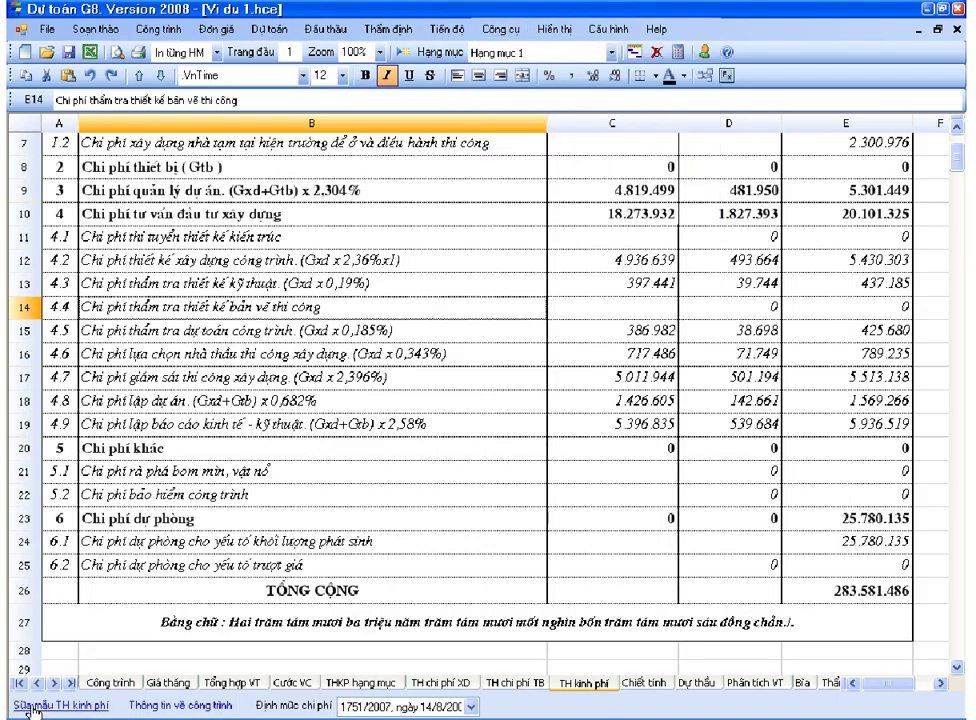
click(88, 709)
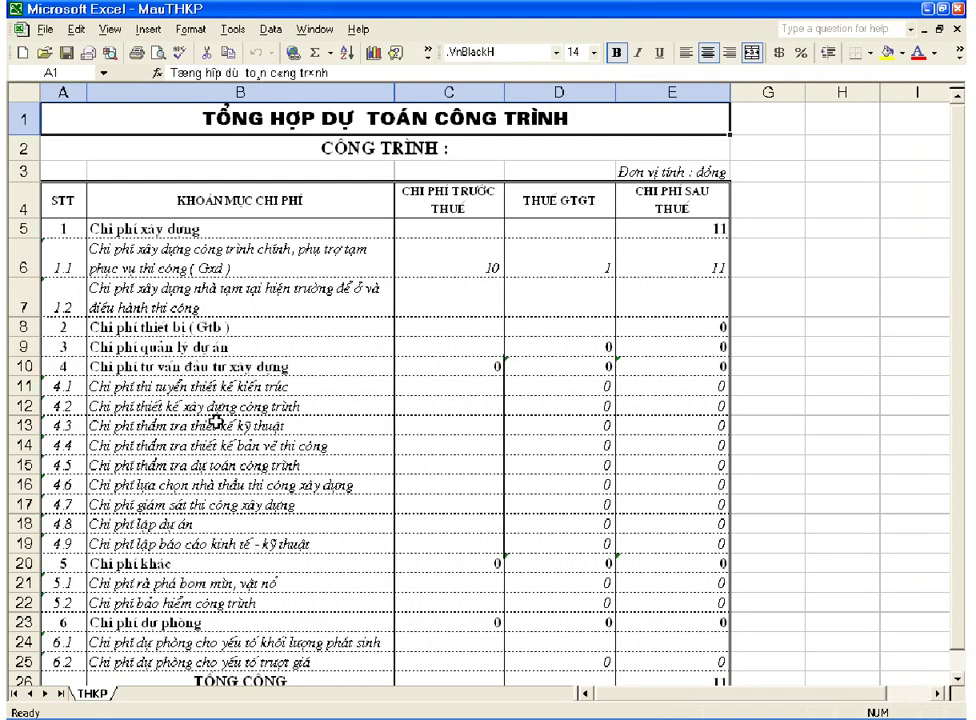
Examine the template's title, its full cost table and the consulting cost lines 4.1 to 4.9.
click(436, 146)
click(430, 120)
click(252, 229)
drag(66, 231, 623, 627)
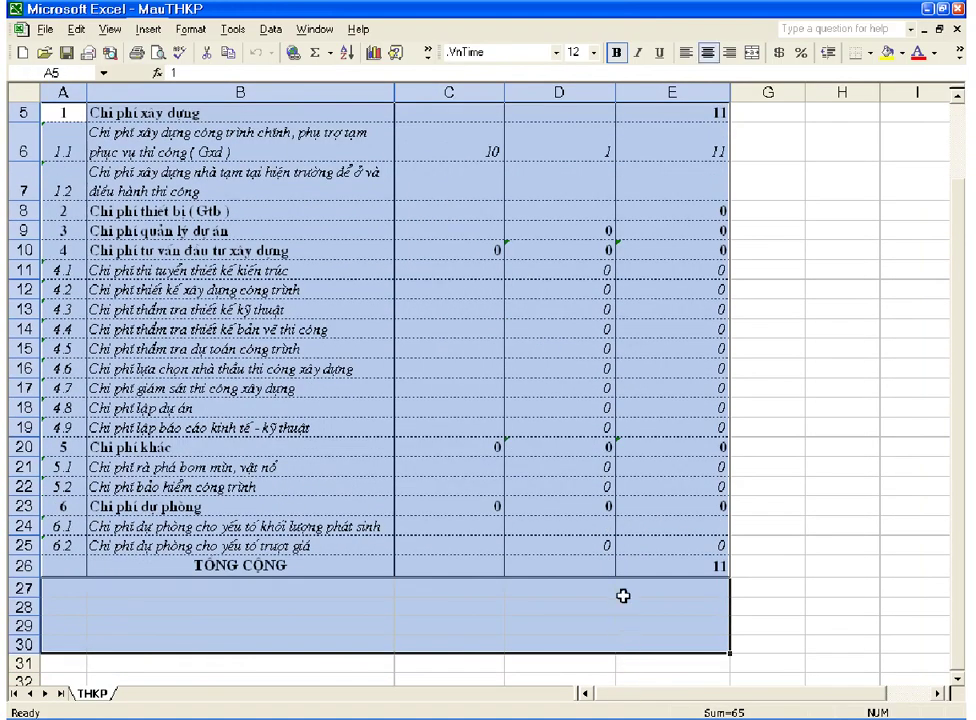
click(640, 566)
click(225, 546)
scroll(186, 519, up, 1)
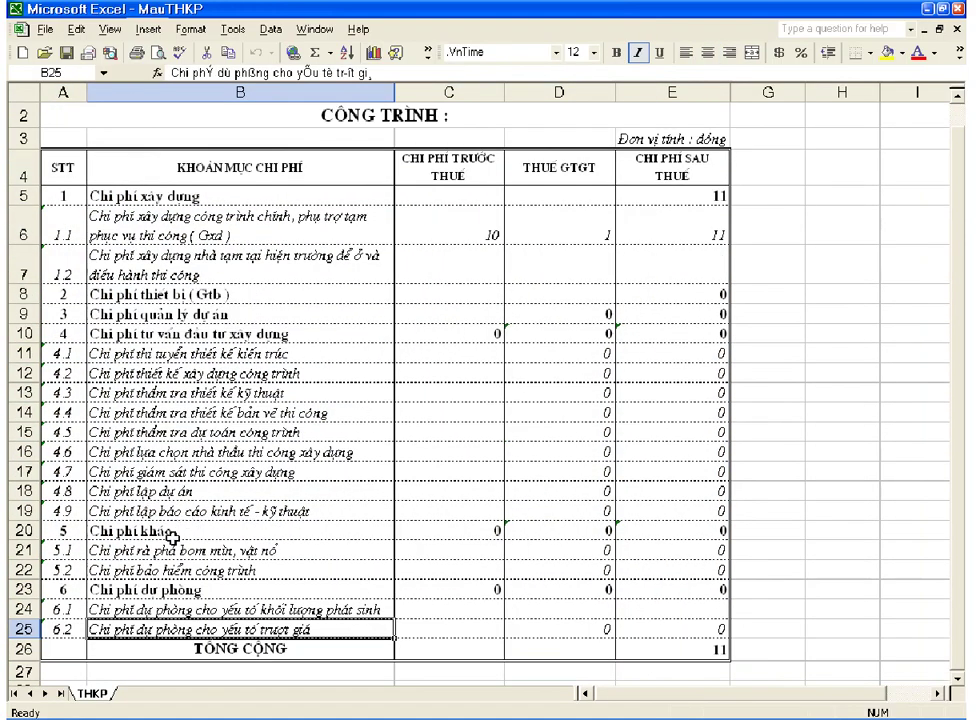
click(142, 529)
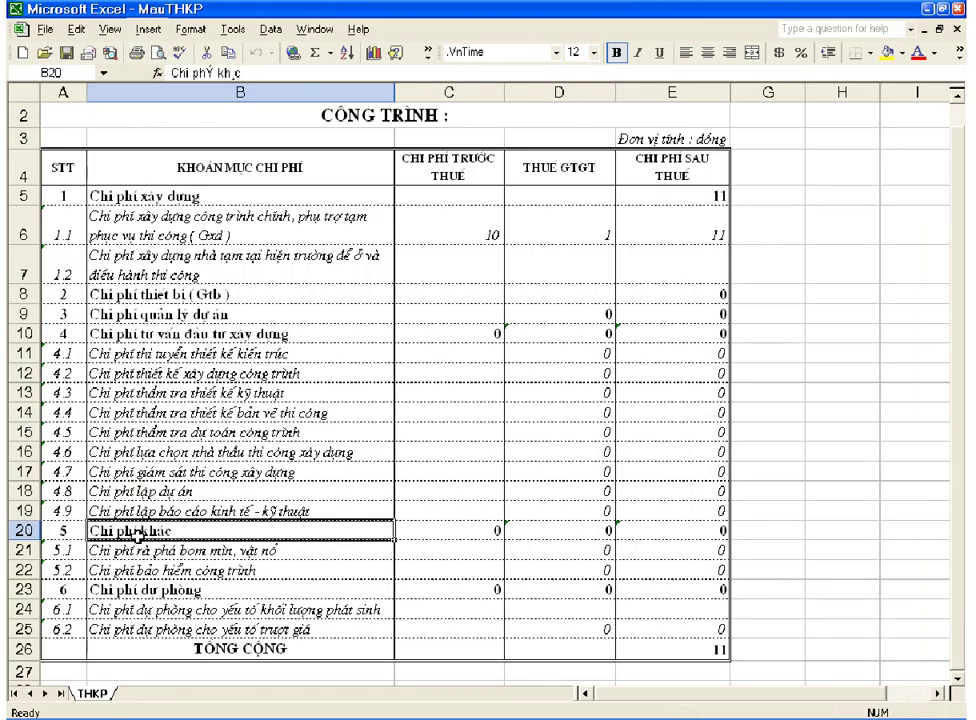
click(195, 333)
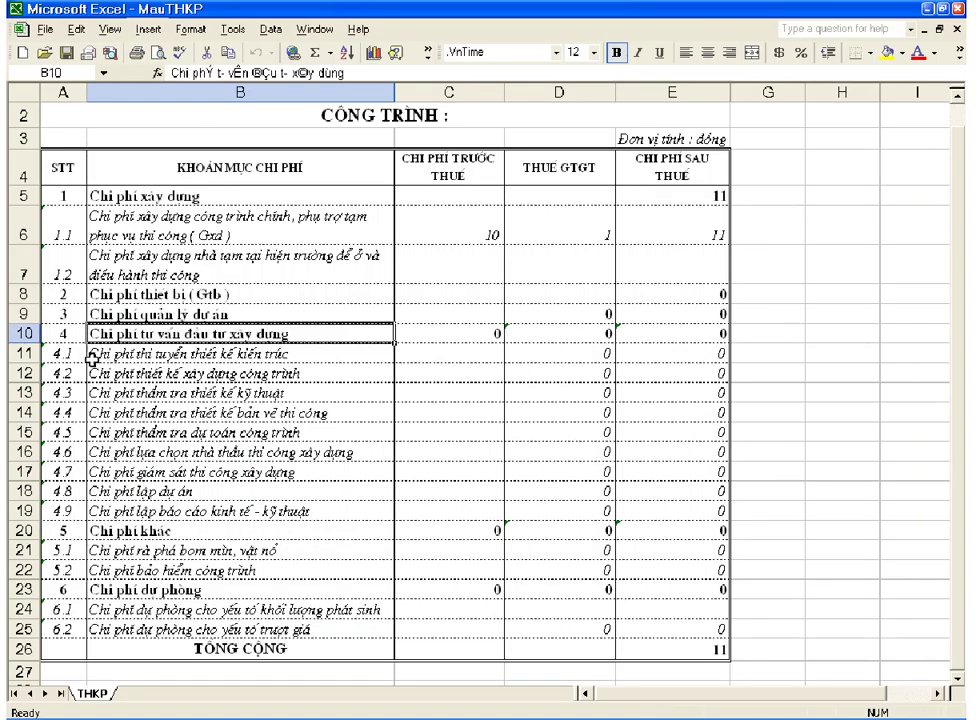
drag(78, 357, 67, 511)
Insert an entire new row above the Chi phí khác line.
click(113, 530)
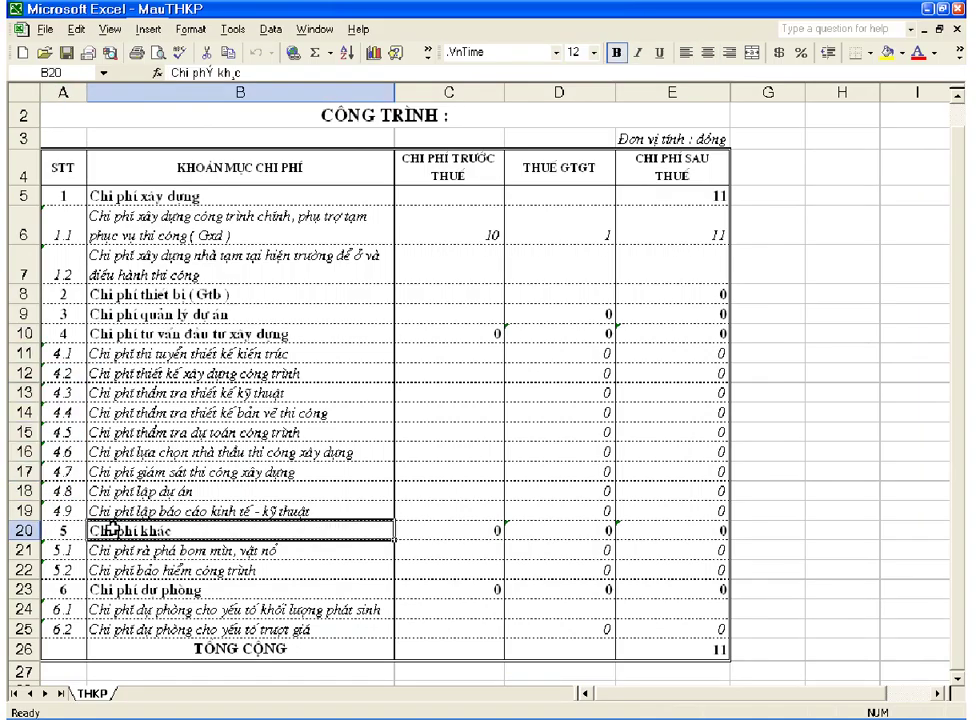
right_click(116, 528)
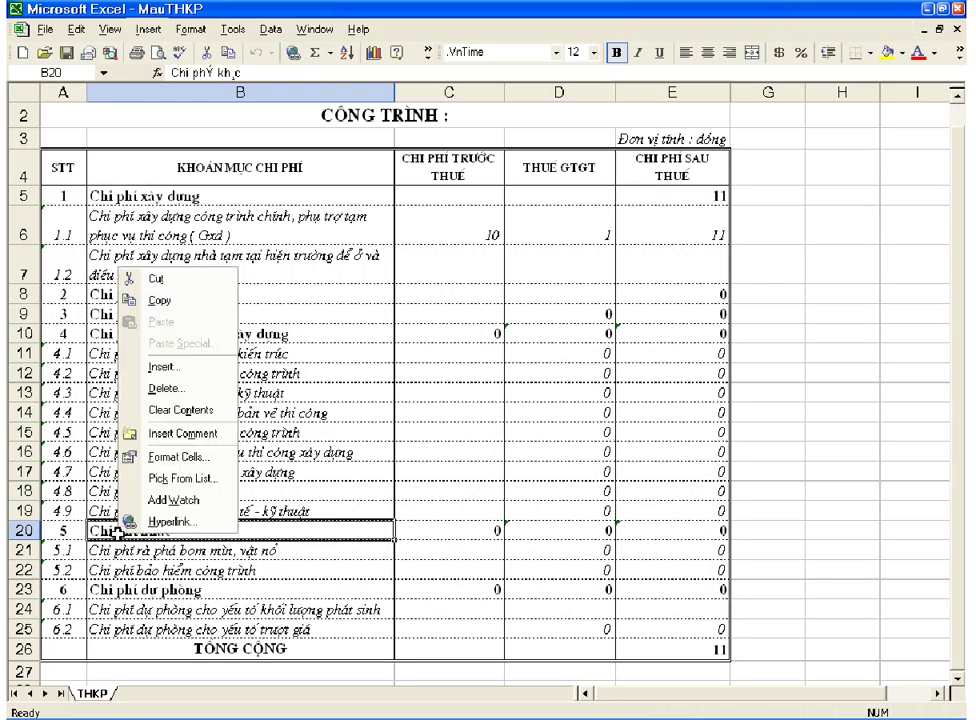
click(160, 367)
click(150, 372)
click(144, 418)
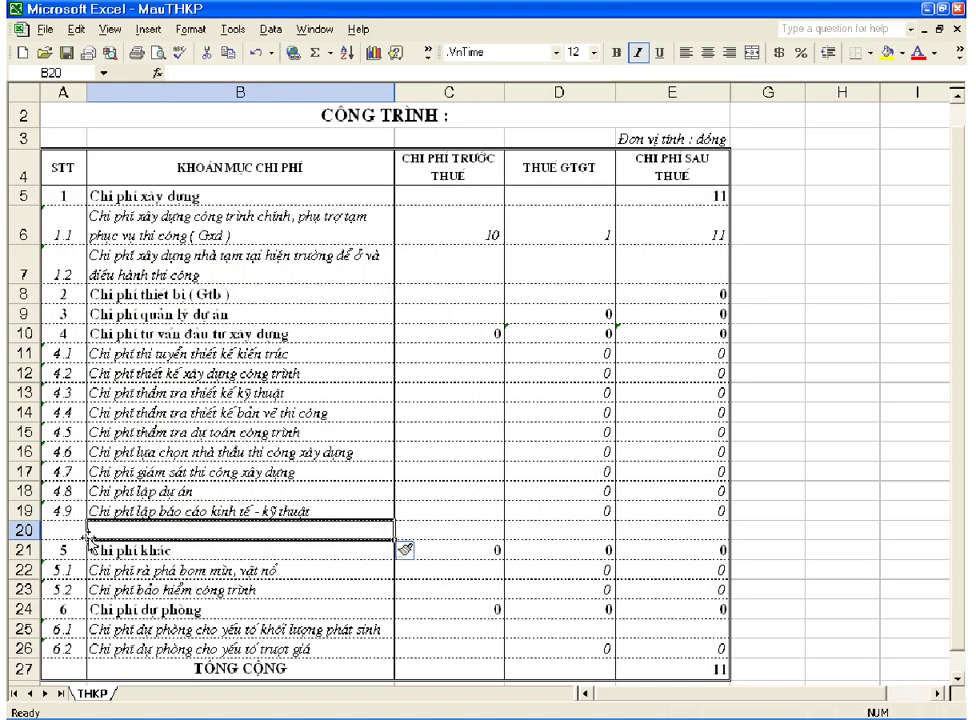
Number the new row 4.11 in the STT column.
click(82, 531)
text(4.11)
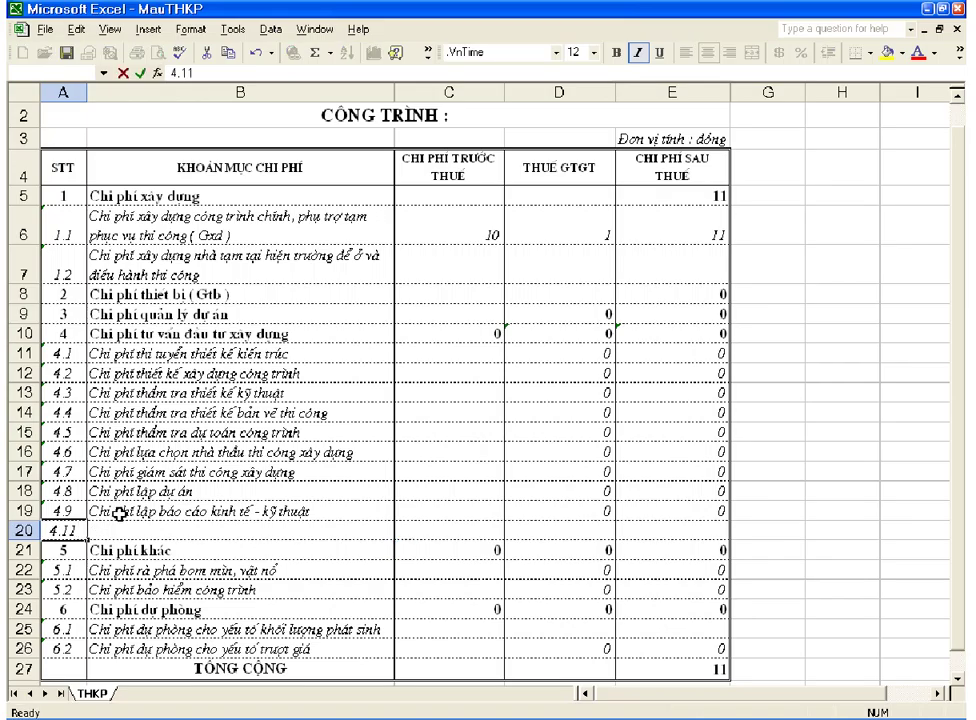
key(Return)
key(Up)
key(Right)
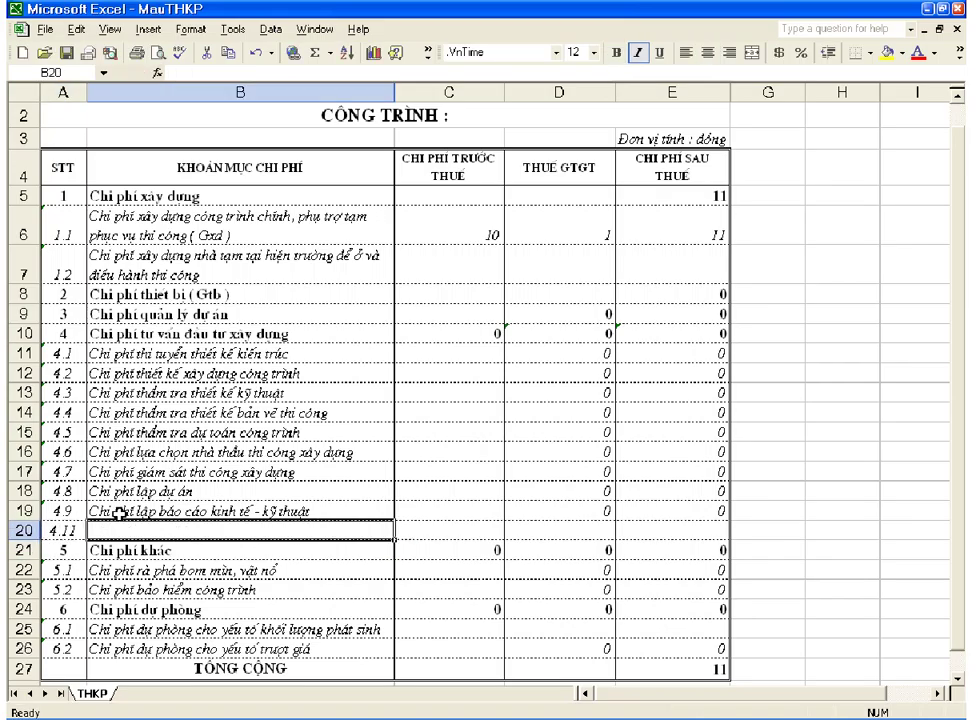
text(Chi p)
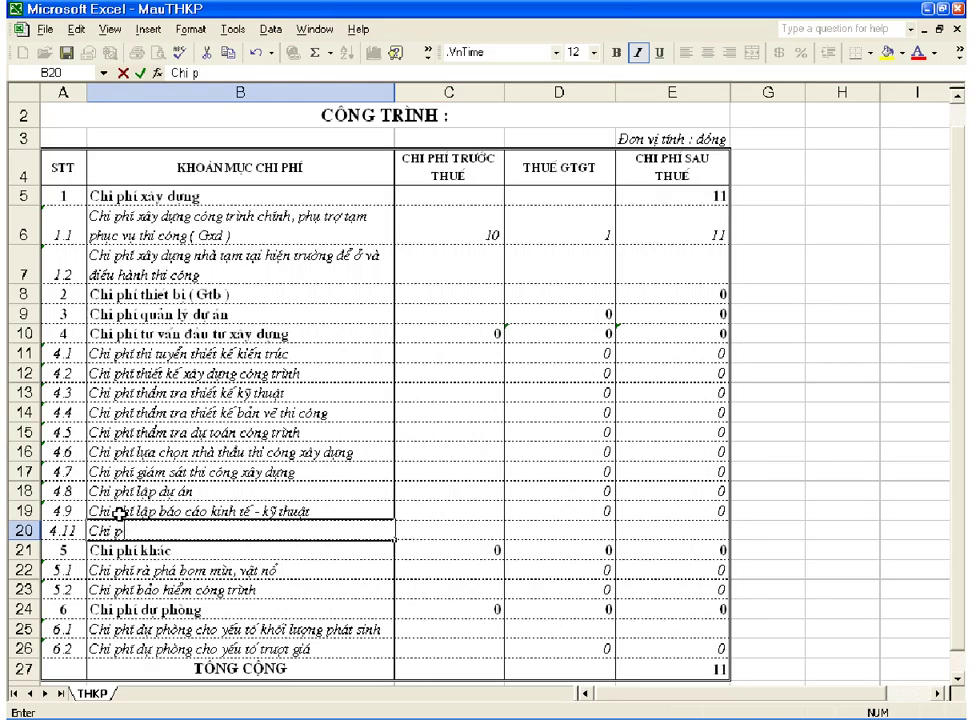
key(Return)
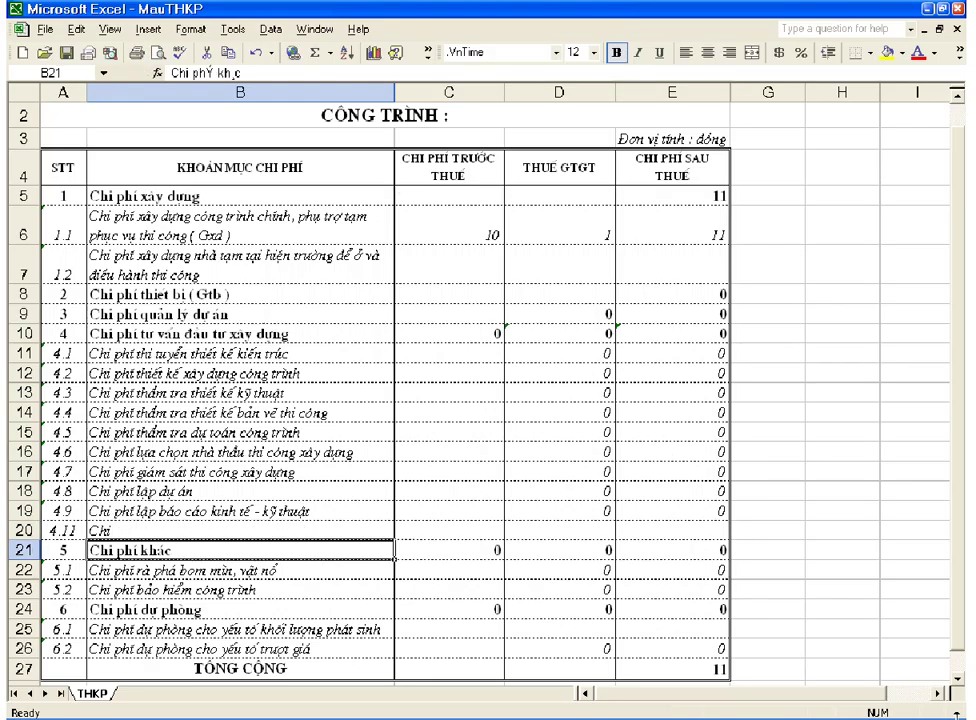
mouse_move(932, 712)
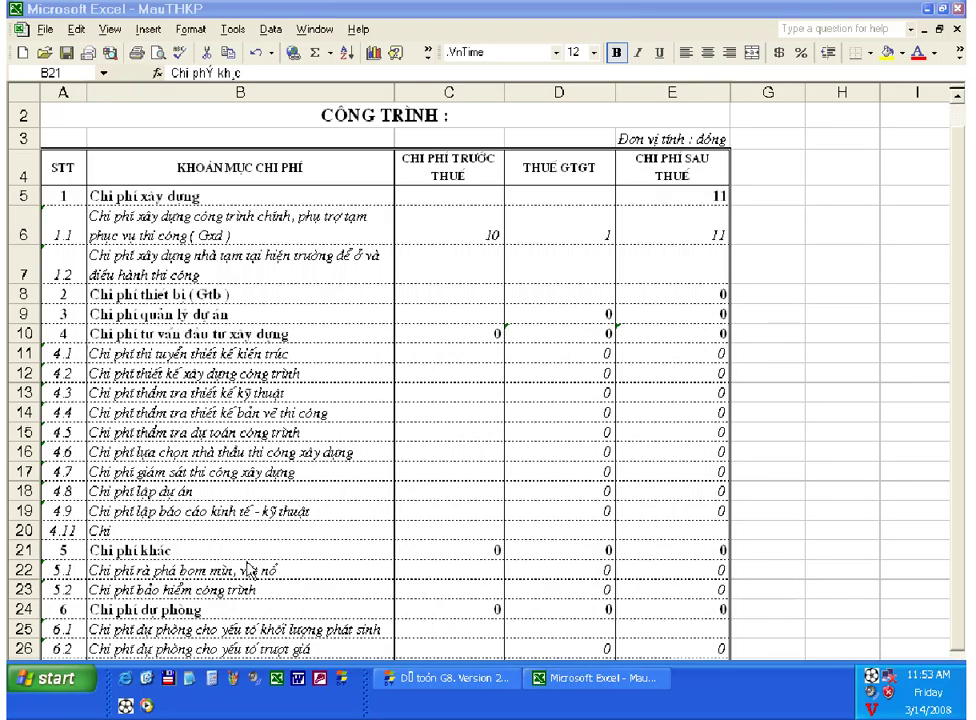
click(200, 527)
key(Up)
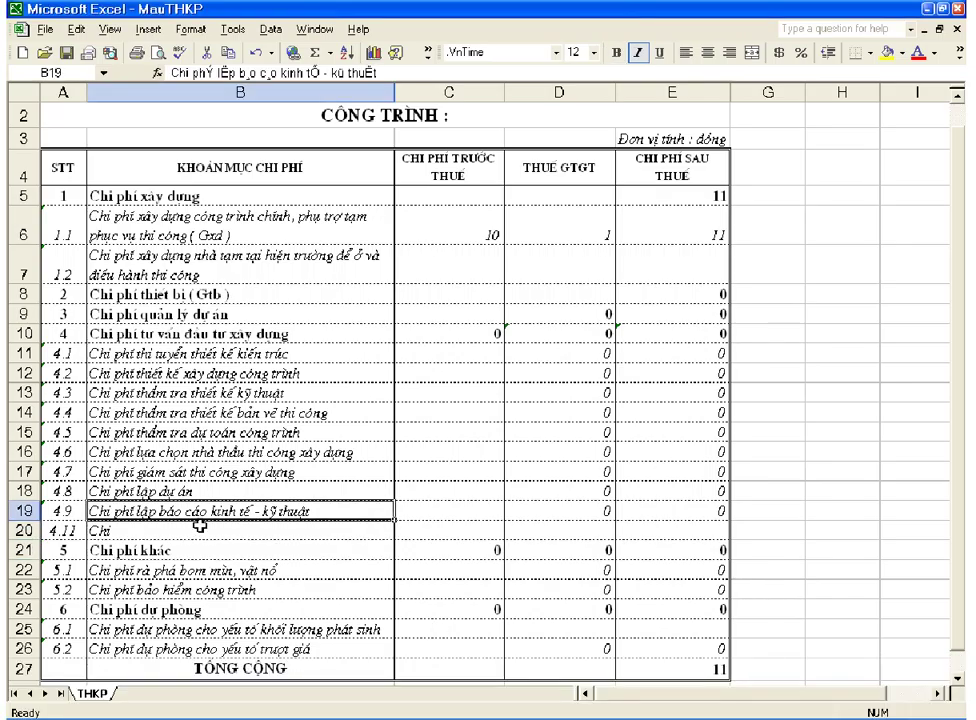
Enter "Chi phí mới thêm vào" as the cost item description of line 4.11.
click(200, 525)
text(Chi)
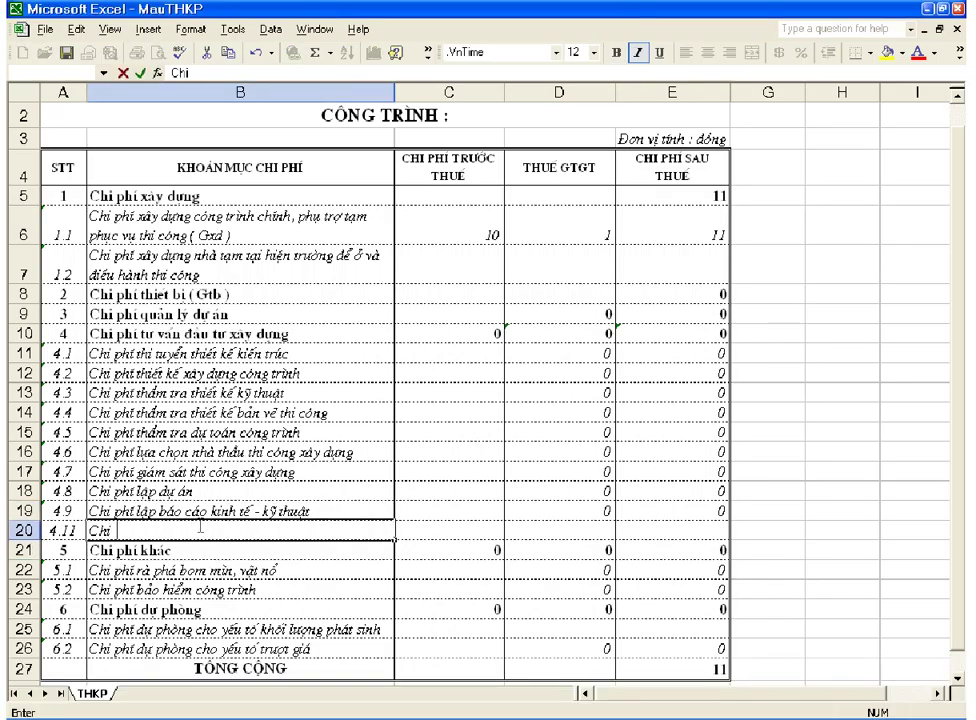
text( phí mới thêm vào)
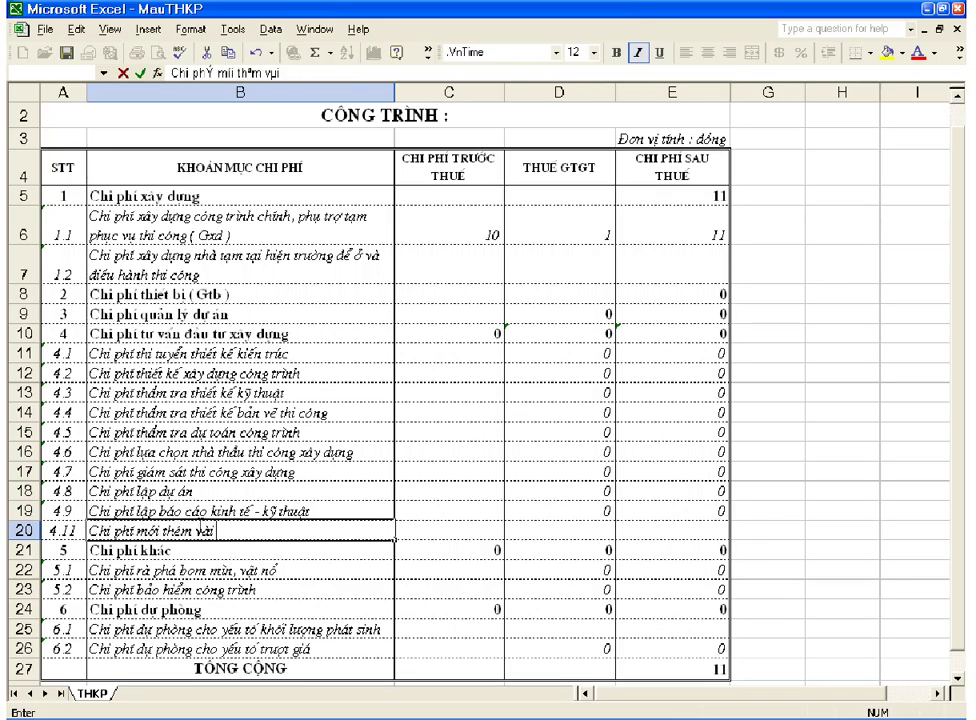
key(Return)
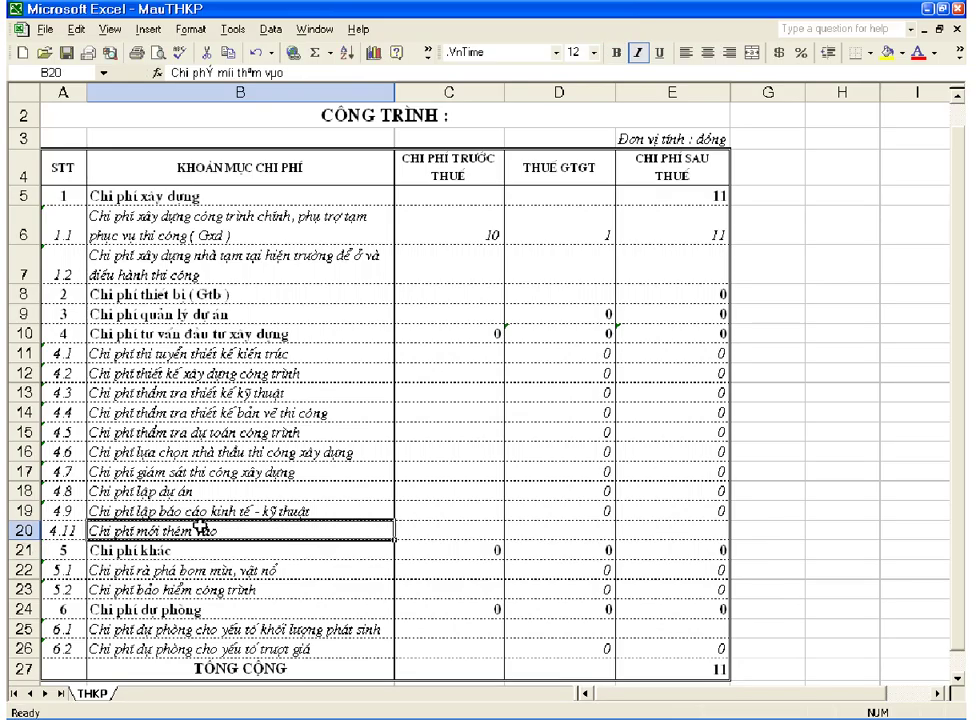
click(480, 531)
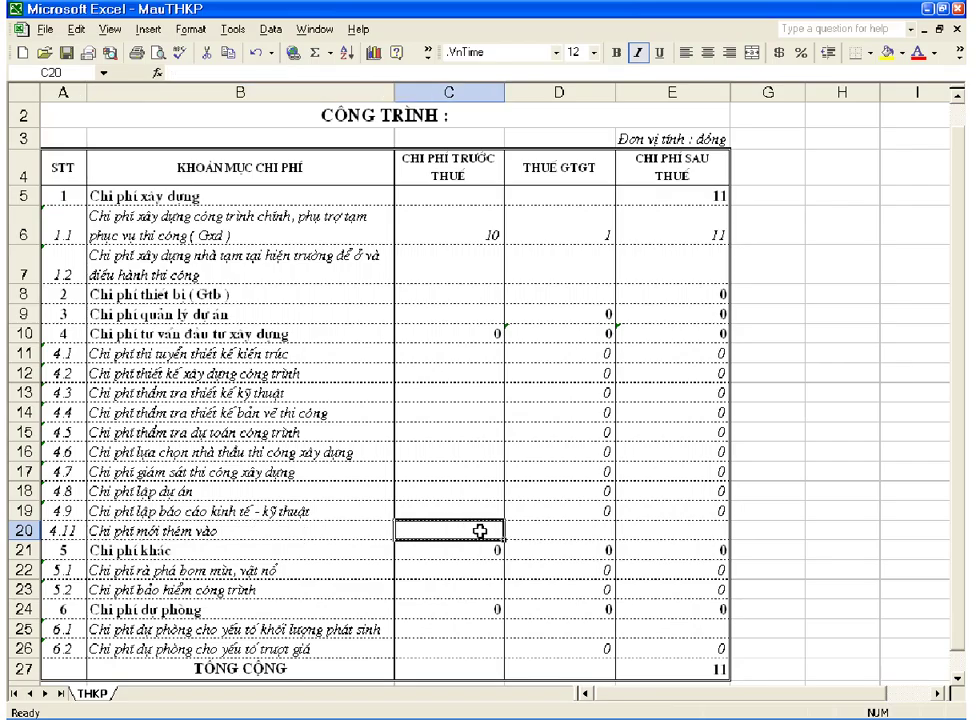
click(643, 535)
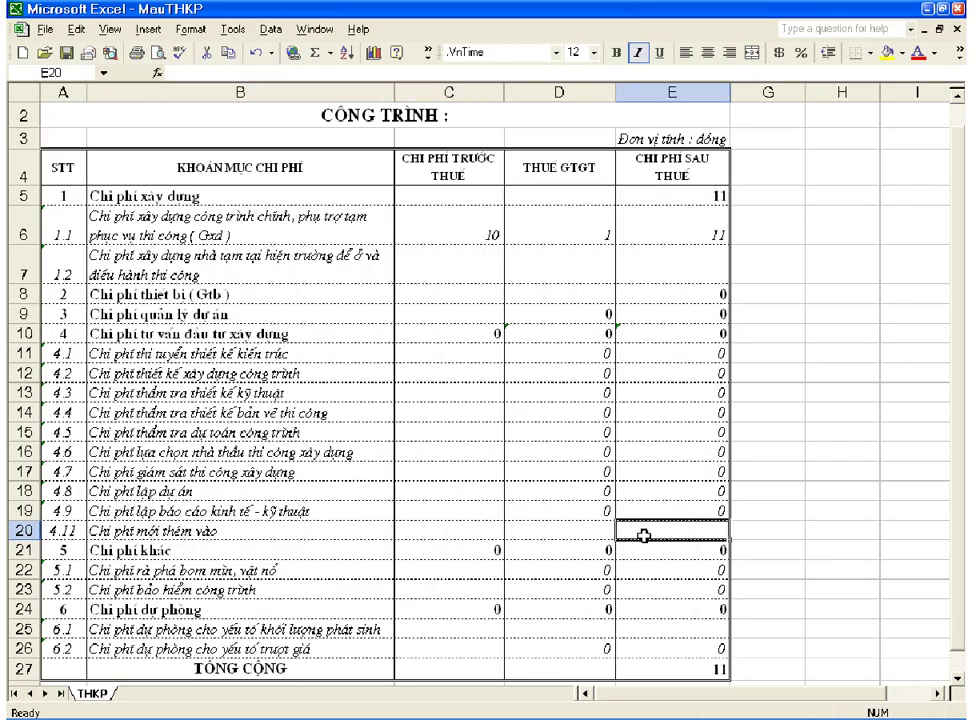
text(=)
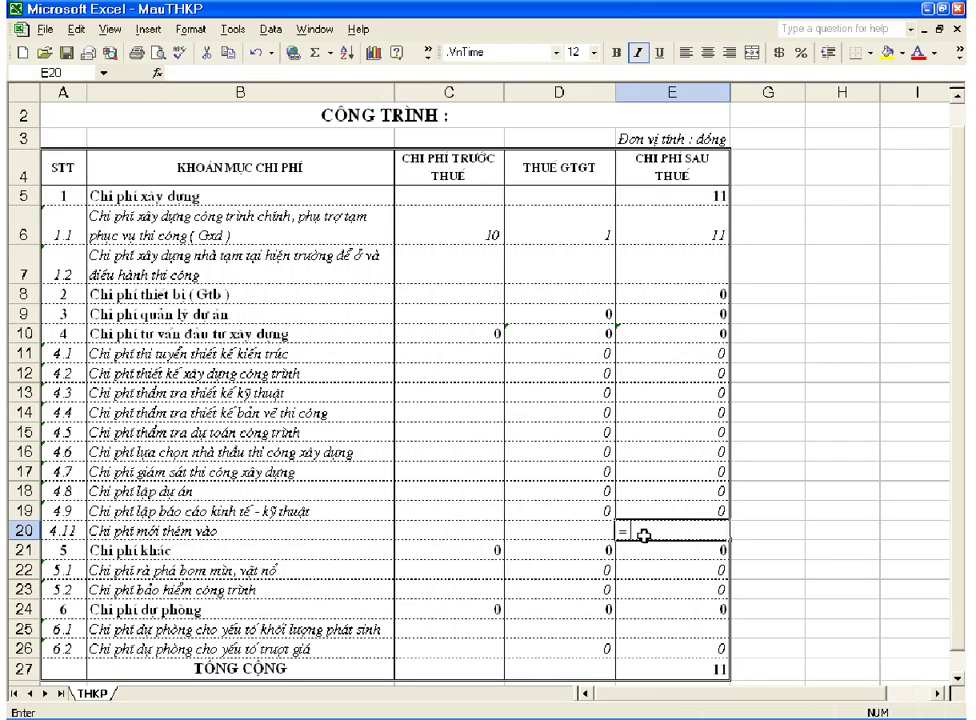
key(Escape)
click(460, 527)
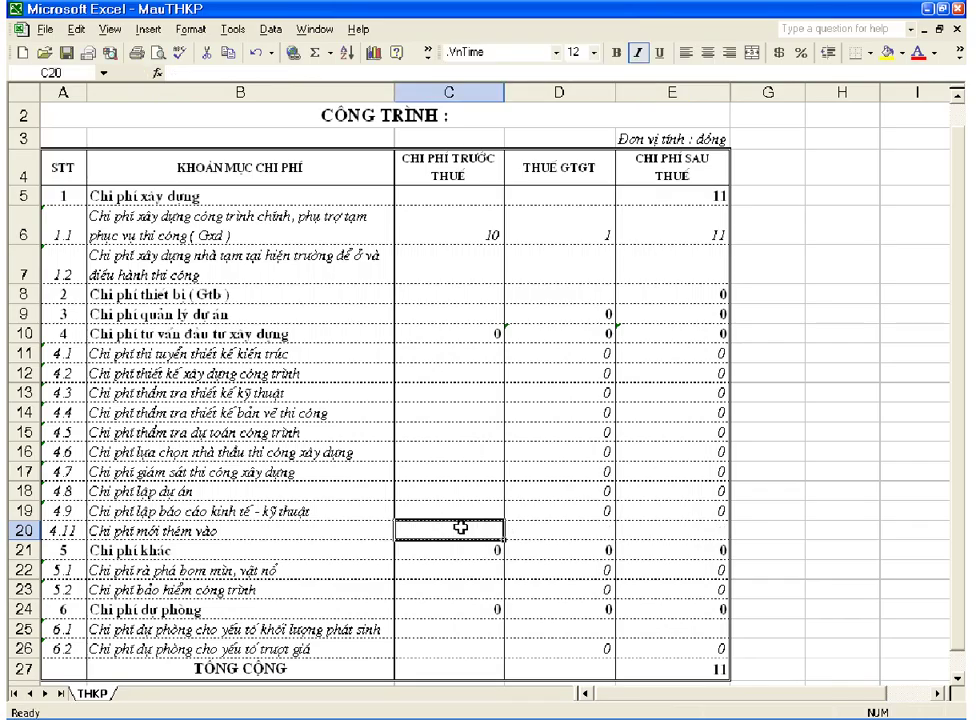
Enter the formula =C6*12% as the pre-tax cost of line 4.11.
text(=)
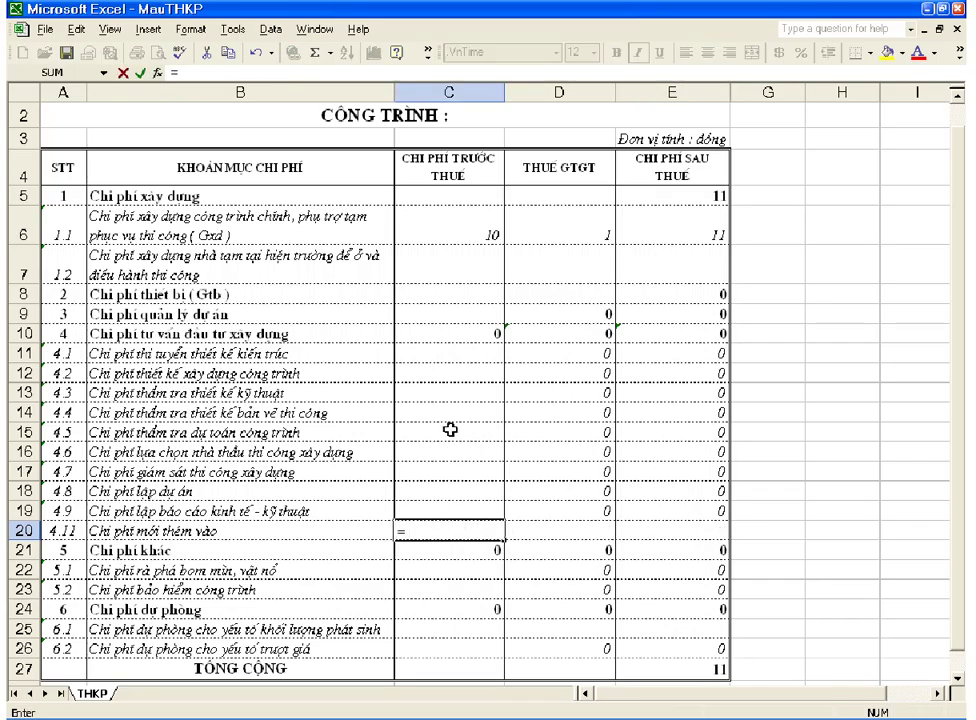
click(470, 240)
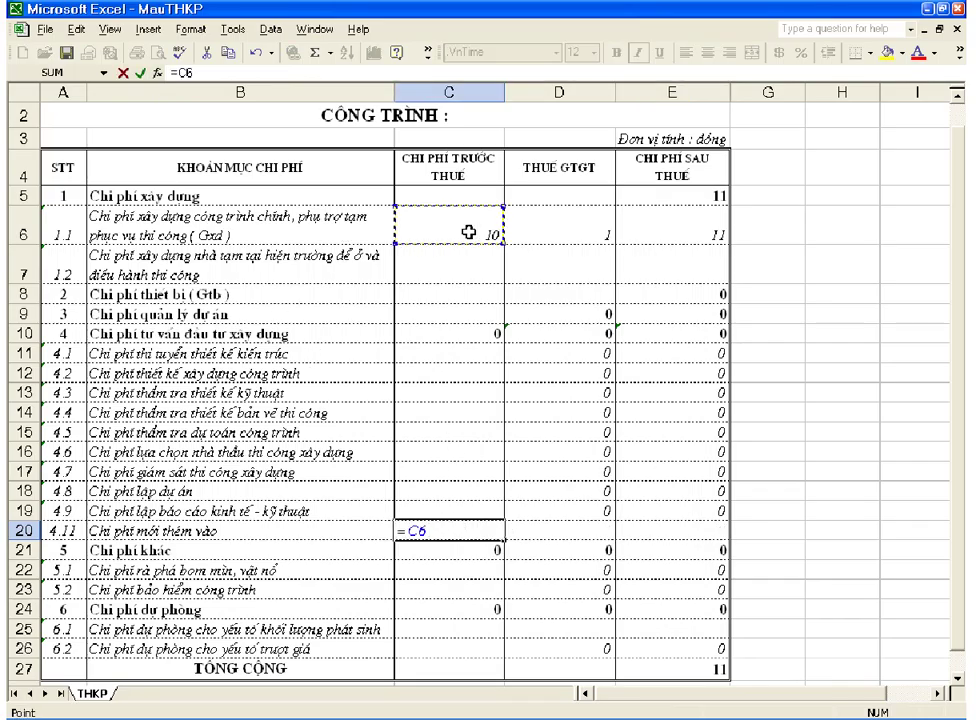
text(*12%)
key(Return)
key(Up)
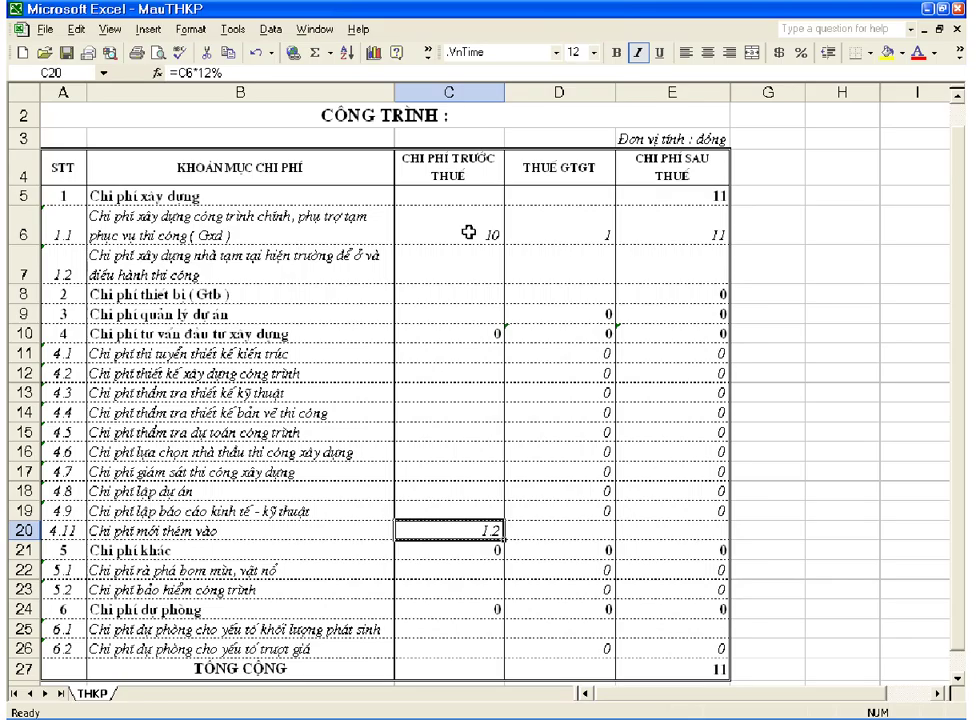
Calculate the VAT of line 4.11 as 10% of its pre-tax cost in C20.
click(578, 532)
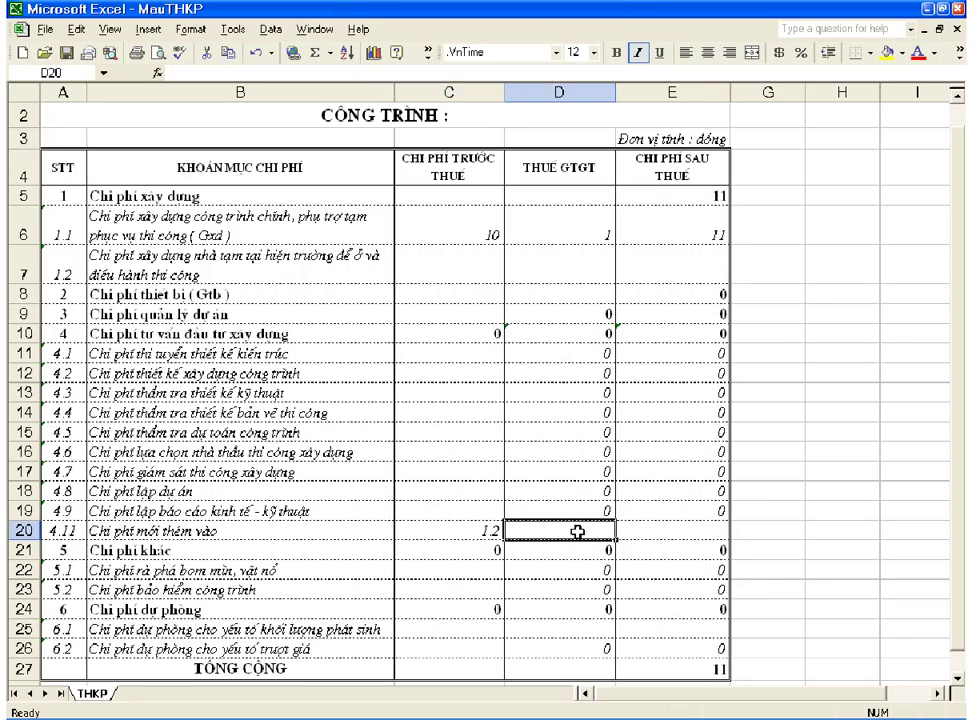
text(=)
click(486, 532)
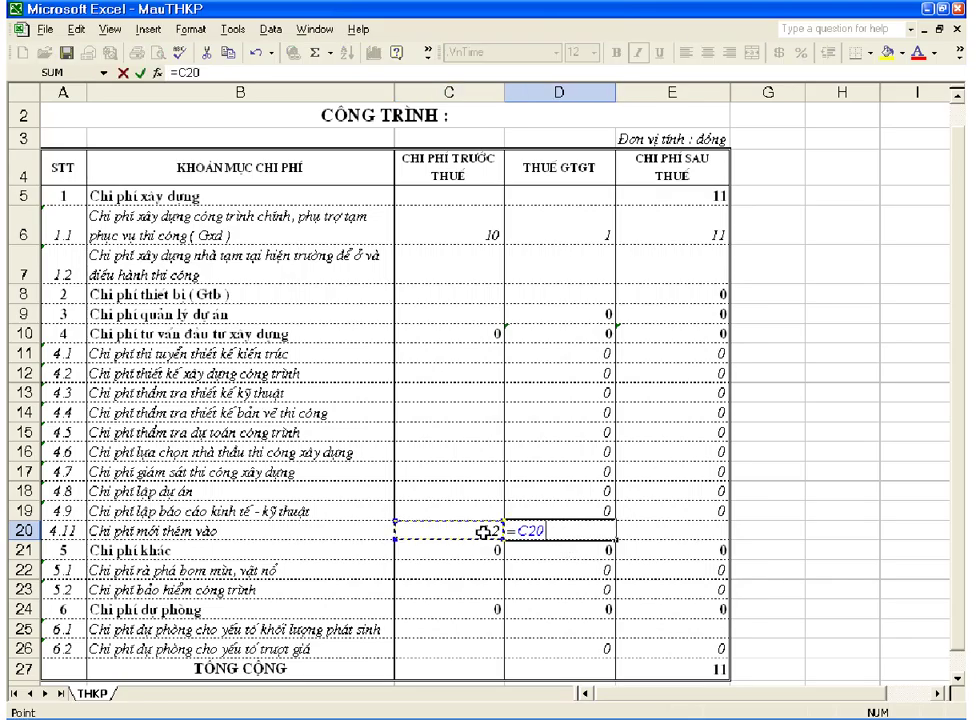
text(*)
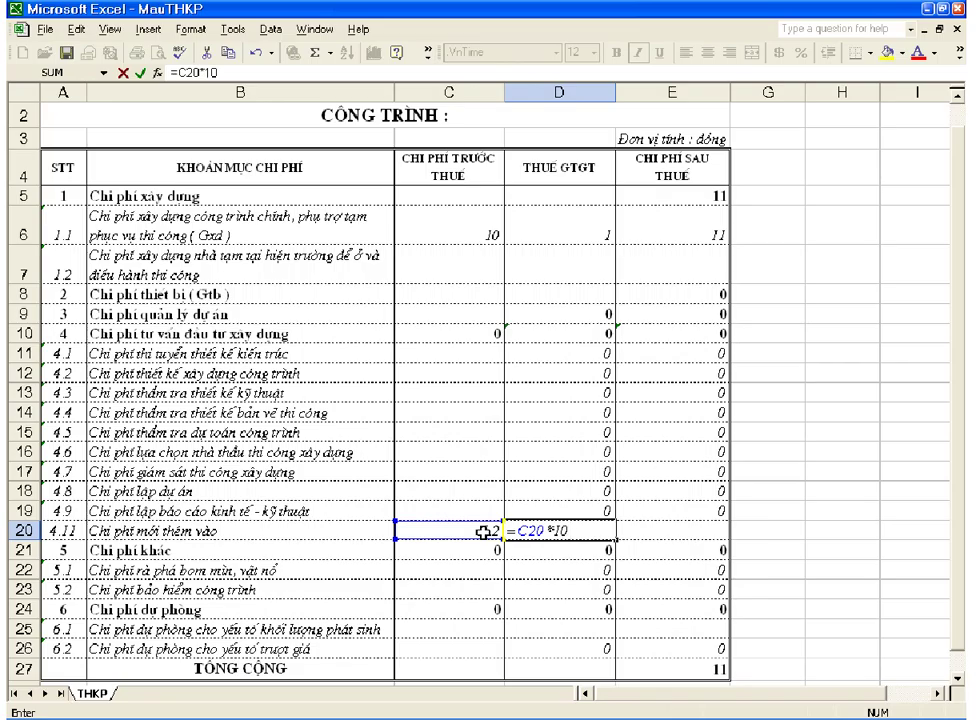
key(Return)
Calculate the after-tax cost of line 4.11 with the formula =C20+D20.
click(638, 532)
text(=)
click(486, 532)
text(+)
click(575, 532)
key(Return)
Save the modified MauTHKP template and close it to return to the Dự toán G8 estimate.
click(246, 528)
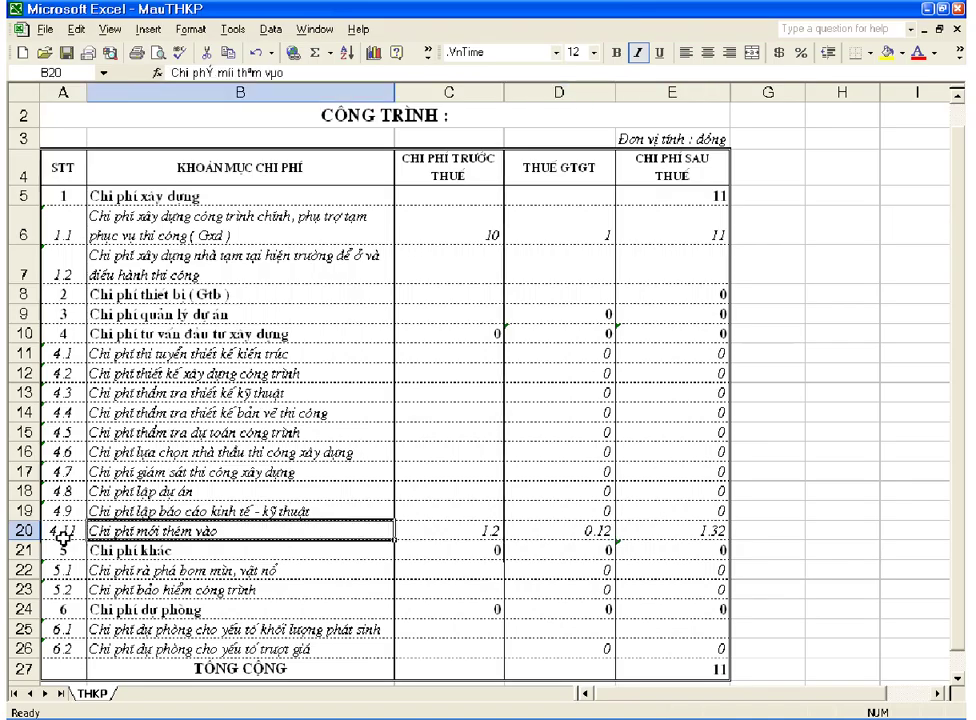
click(66, 53)
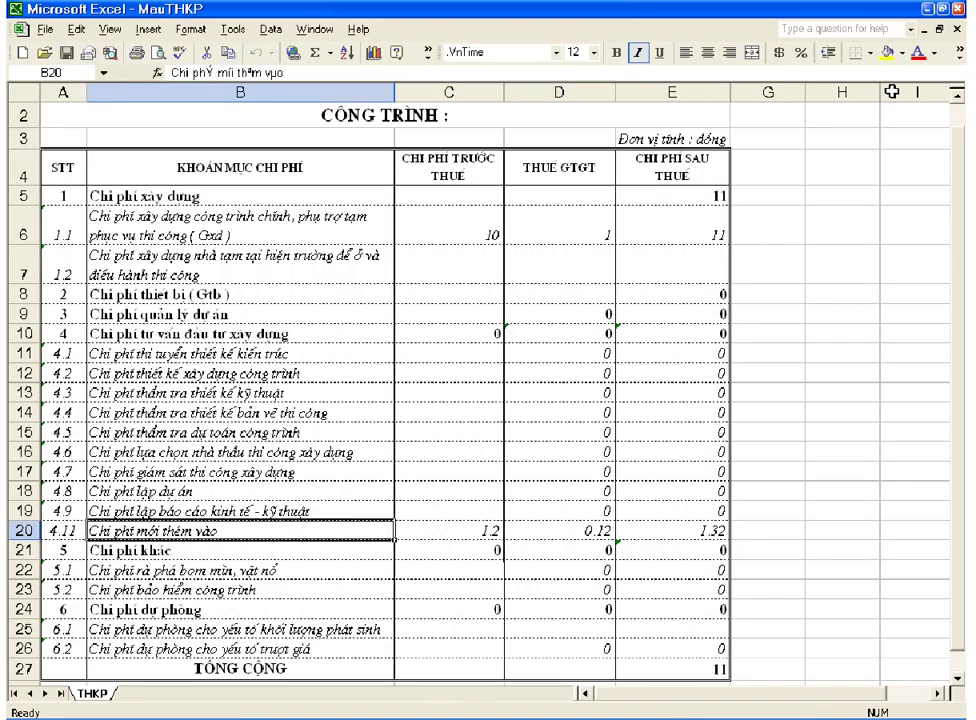
click(958, 10)
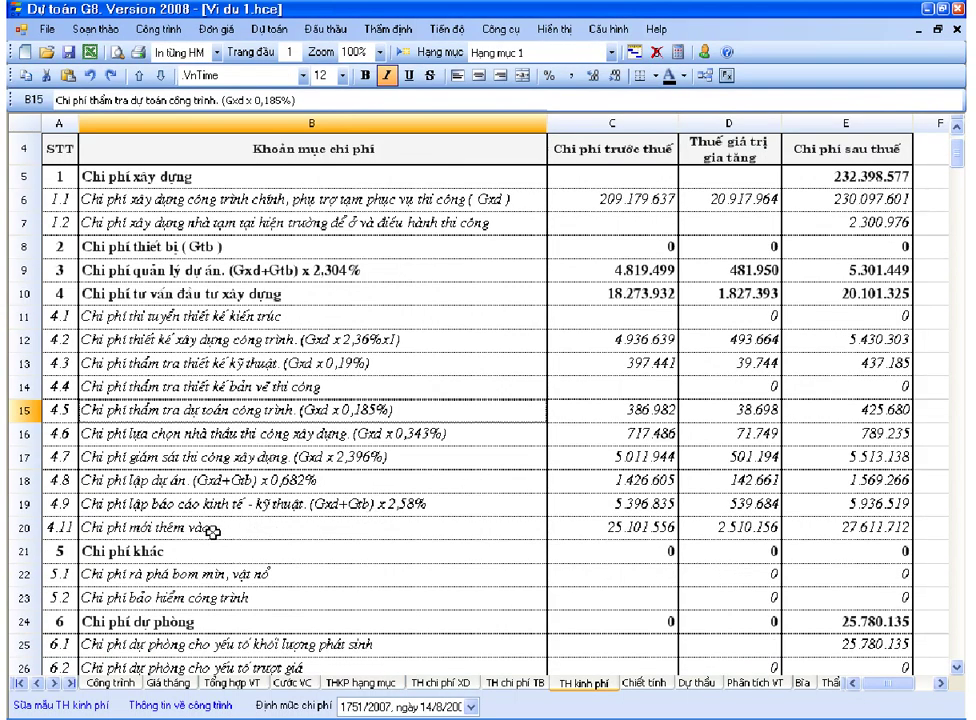
Review the budget summary's main cost items and locate the added line 4.11 in it.
scroll(160, 408, up, 1)
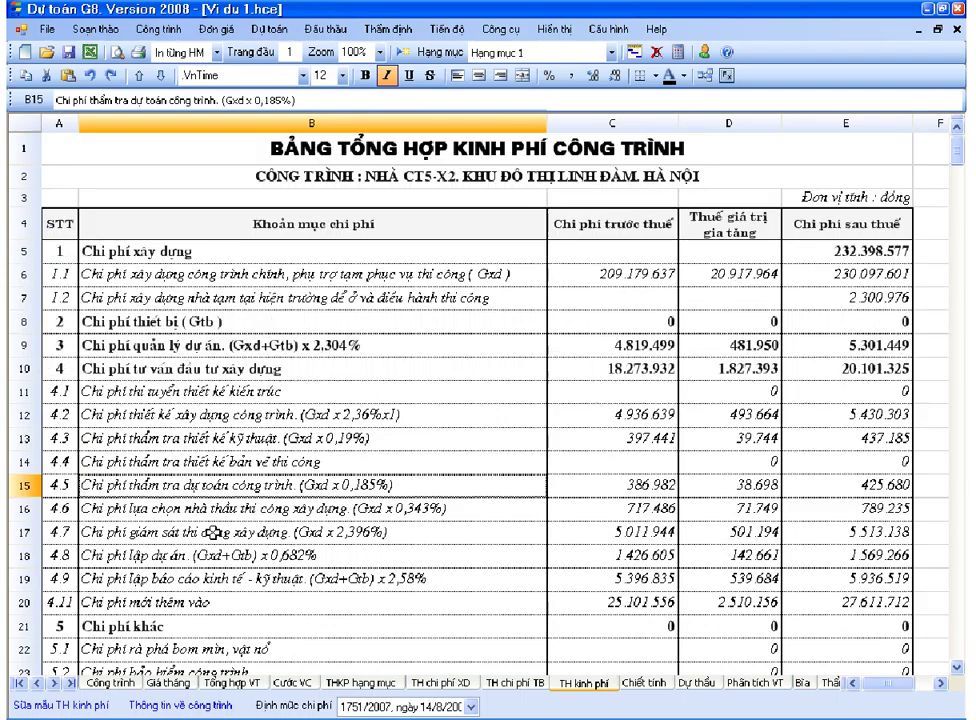
click(130, 253)
click(138, 325)
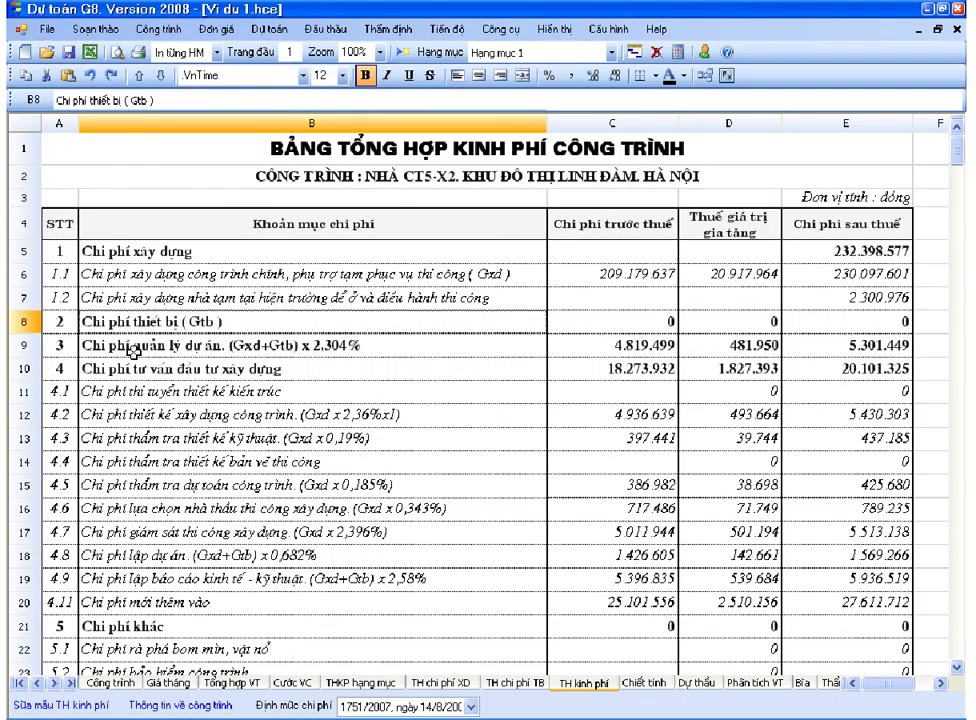
click(130, 370)
scroll(130, 370, down, 2)
click(125, 377)
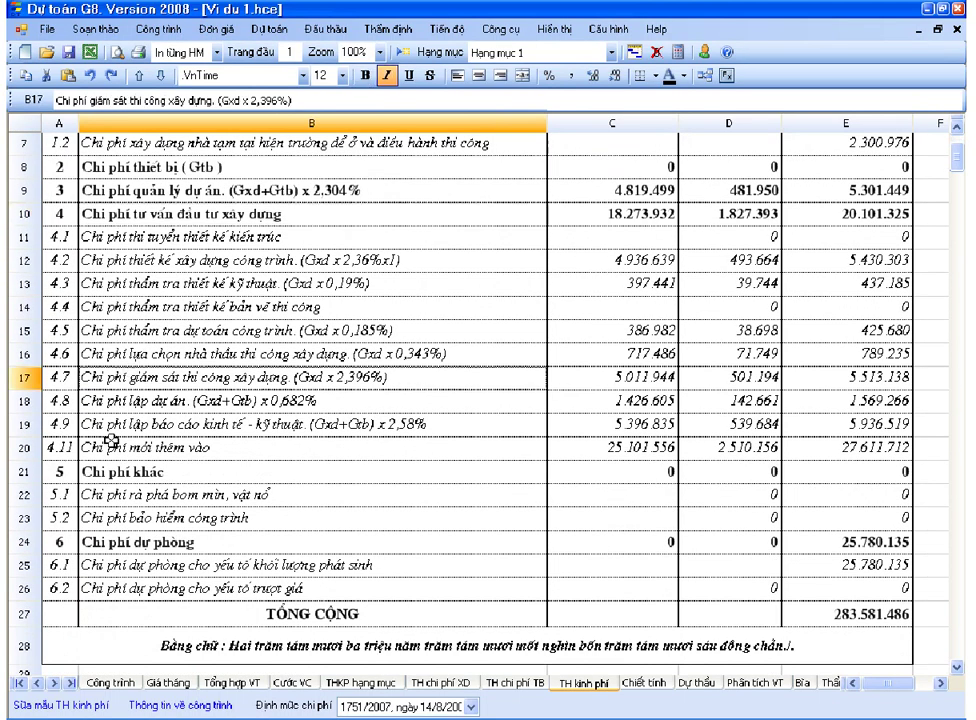
click(60, 447)
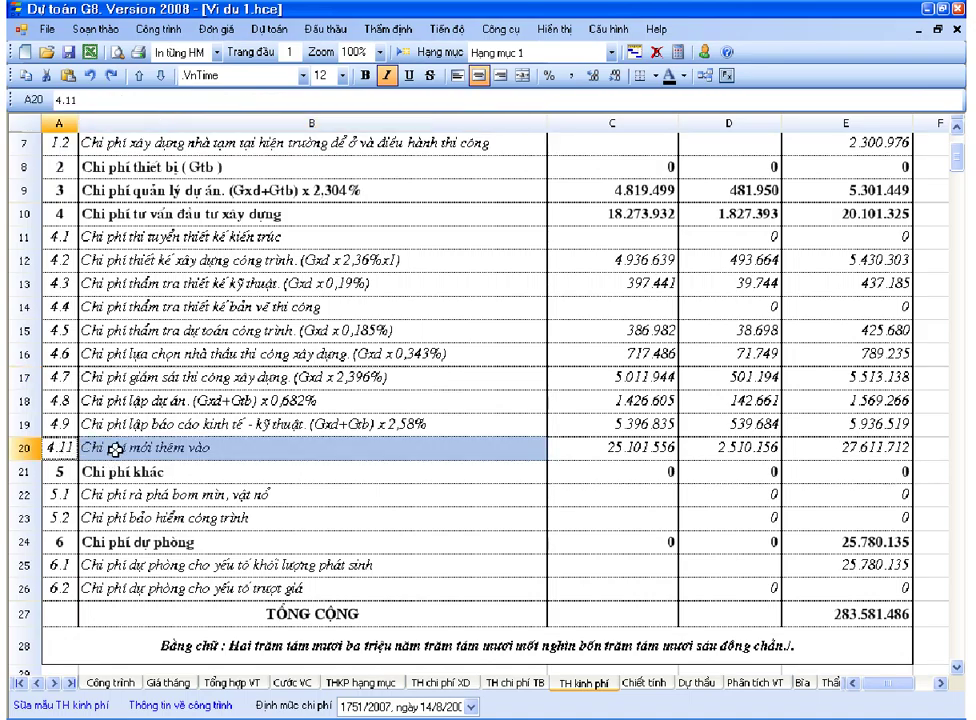
click(180, 470)
click(181, 456)
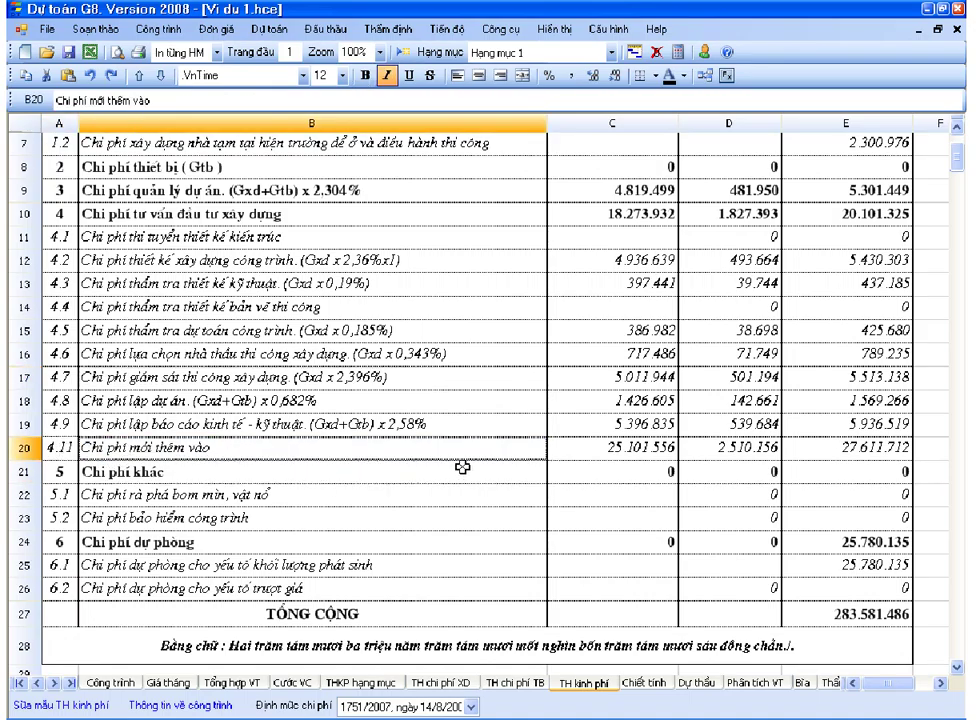
Examine line 4.11's pre-tax, VAT and after-tax formulas and compare the line with consulting lines 4.1 to 4.9.
click(607, 456)
scroll(607, 456, up, 1)
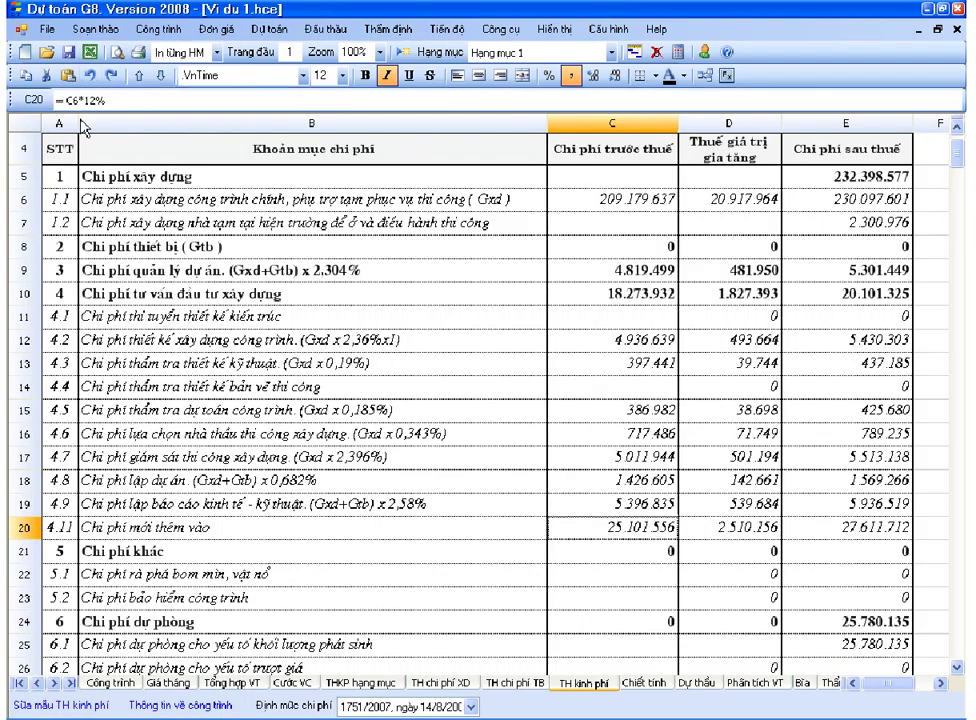
click(109, 100)
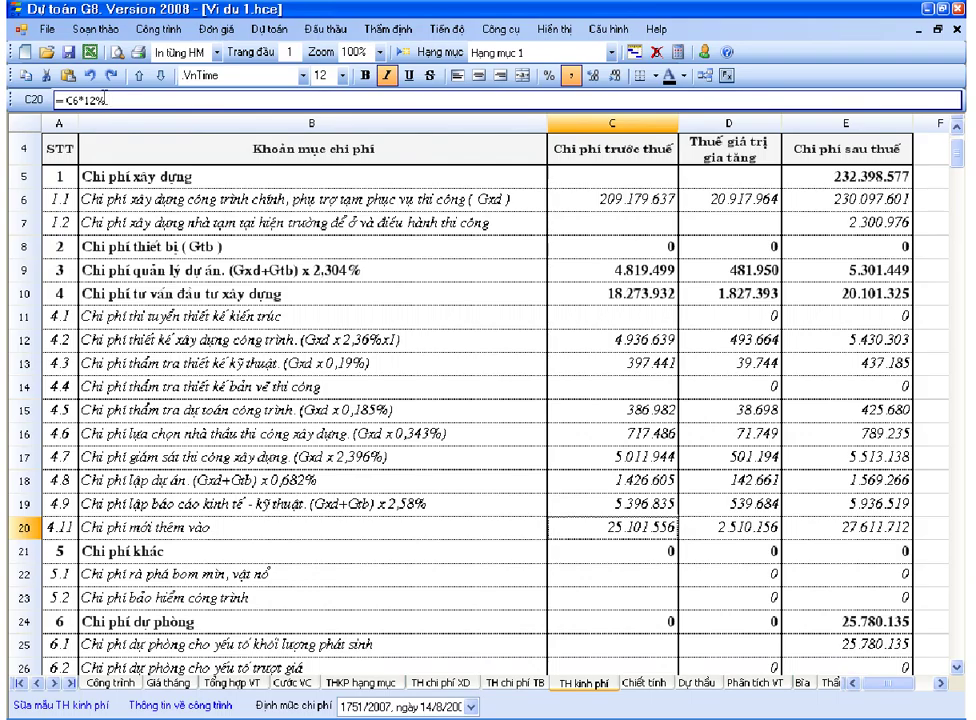
key(Escape)
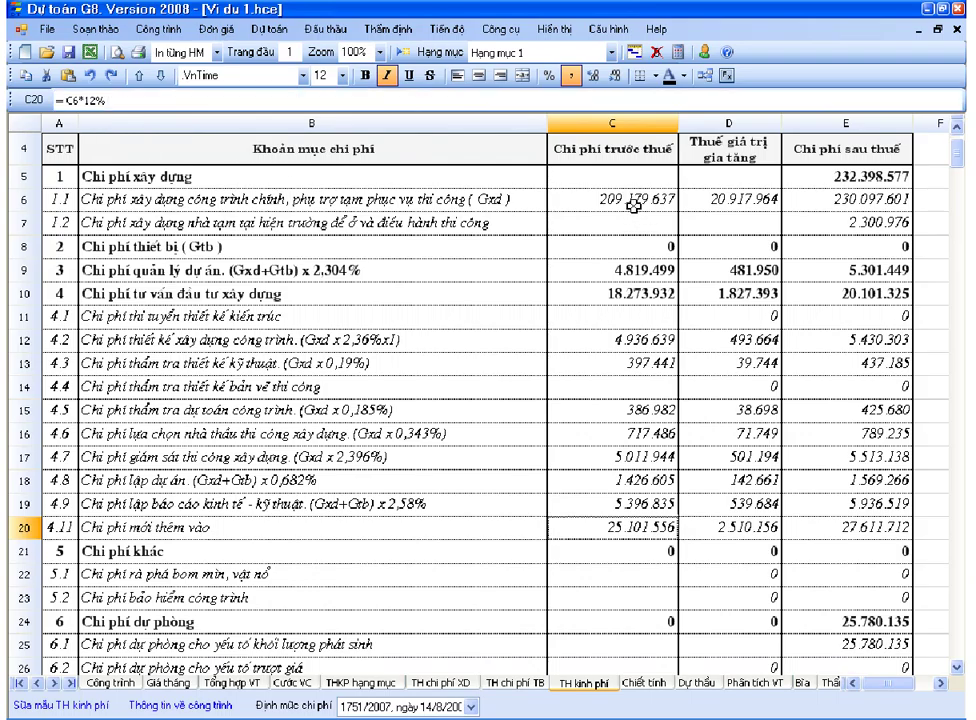
click(633, 204)
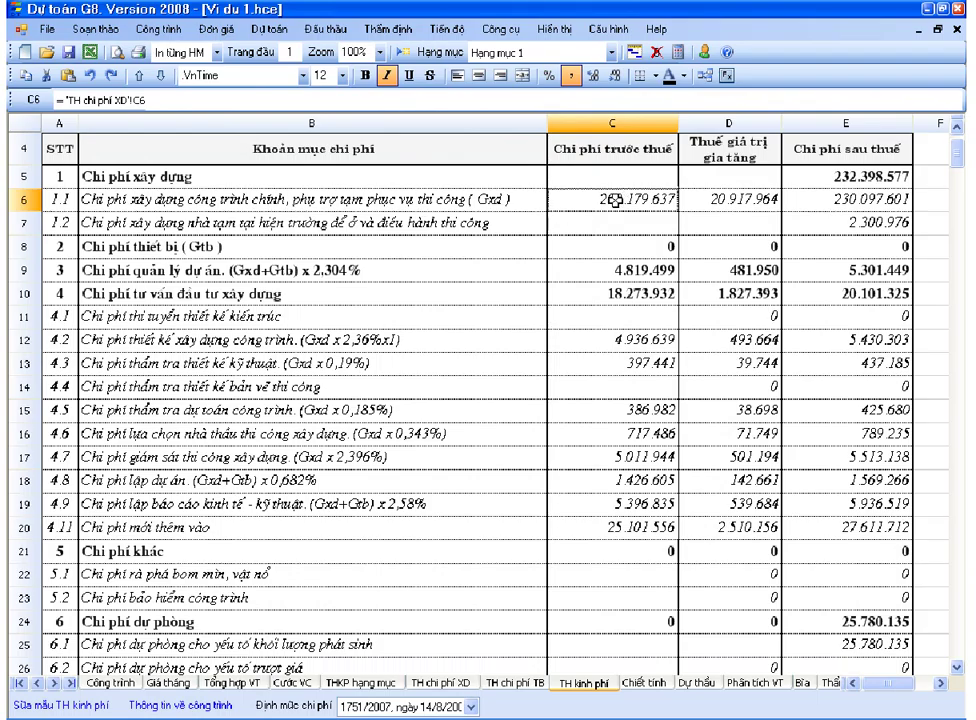
click(637, 527)
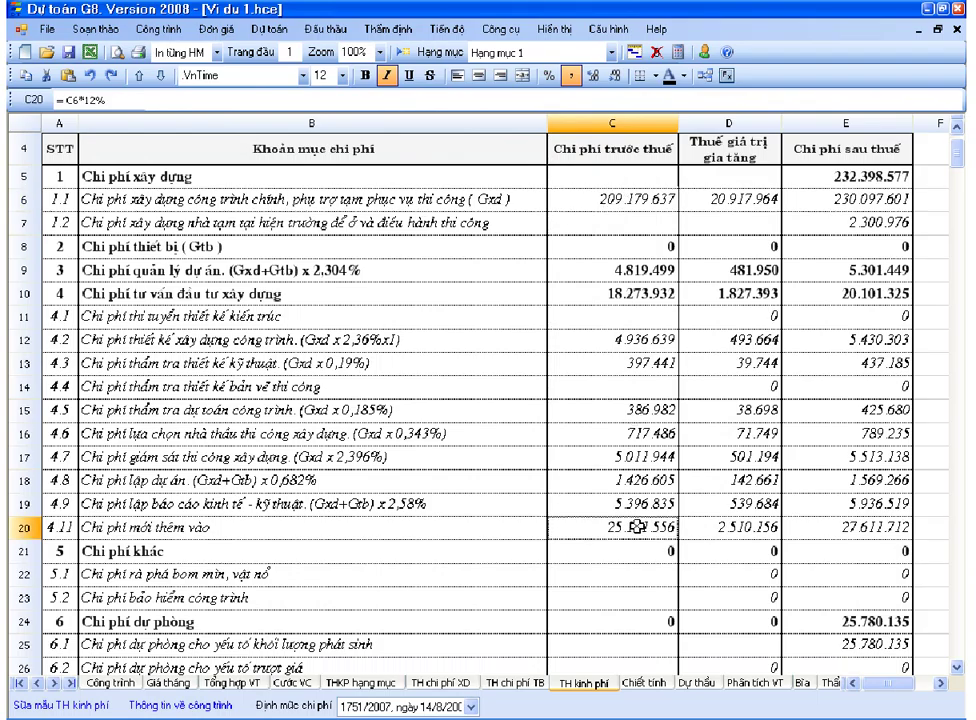
click(748, 530)
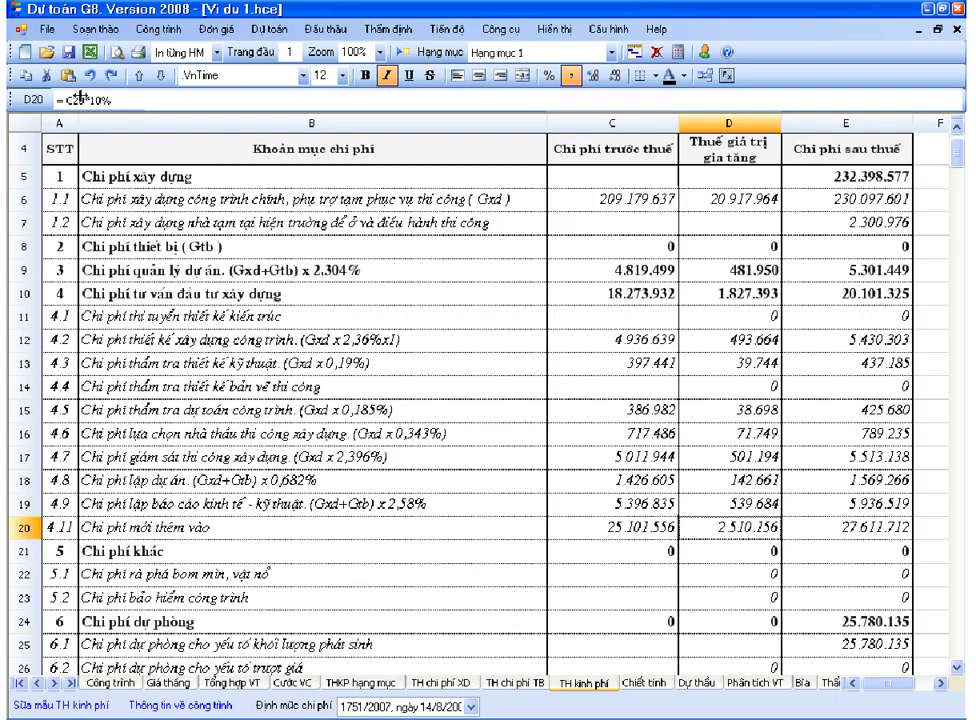
click(643, 531)
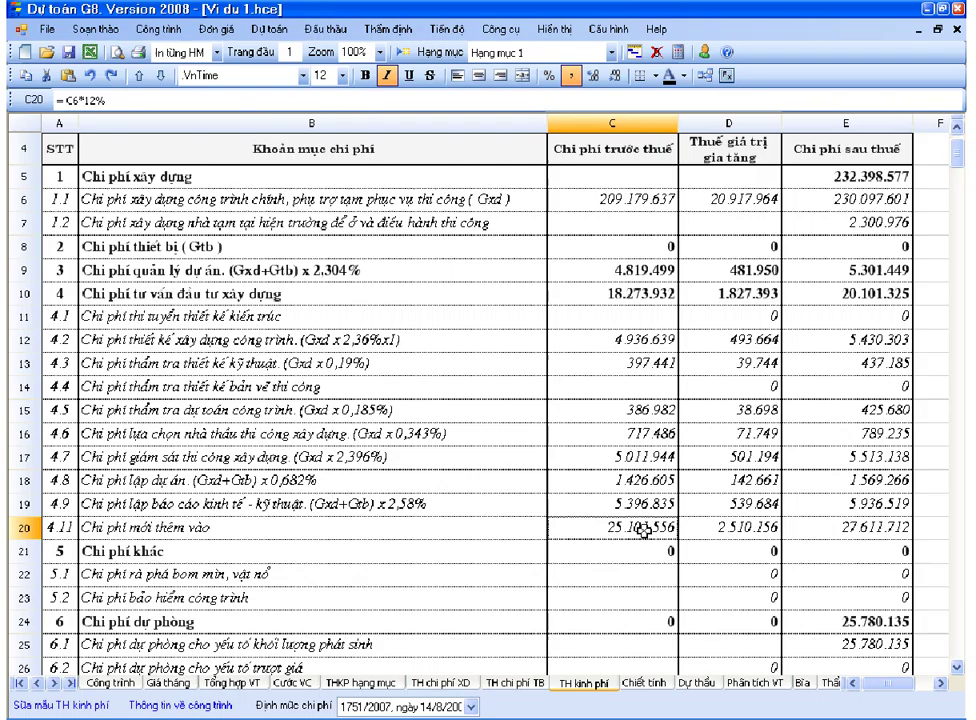
click(845, 527)
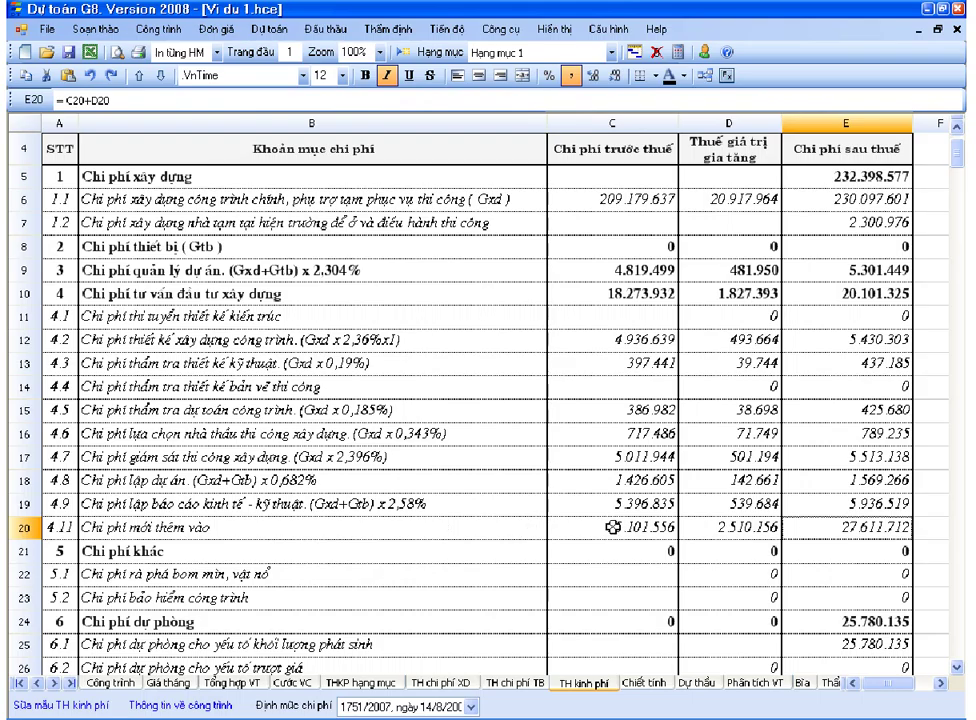
click(613, 527)
drag(649, 527, 806, 540)
click(652, 527)
click(218, 531)
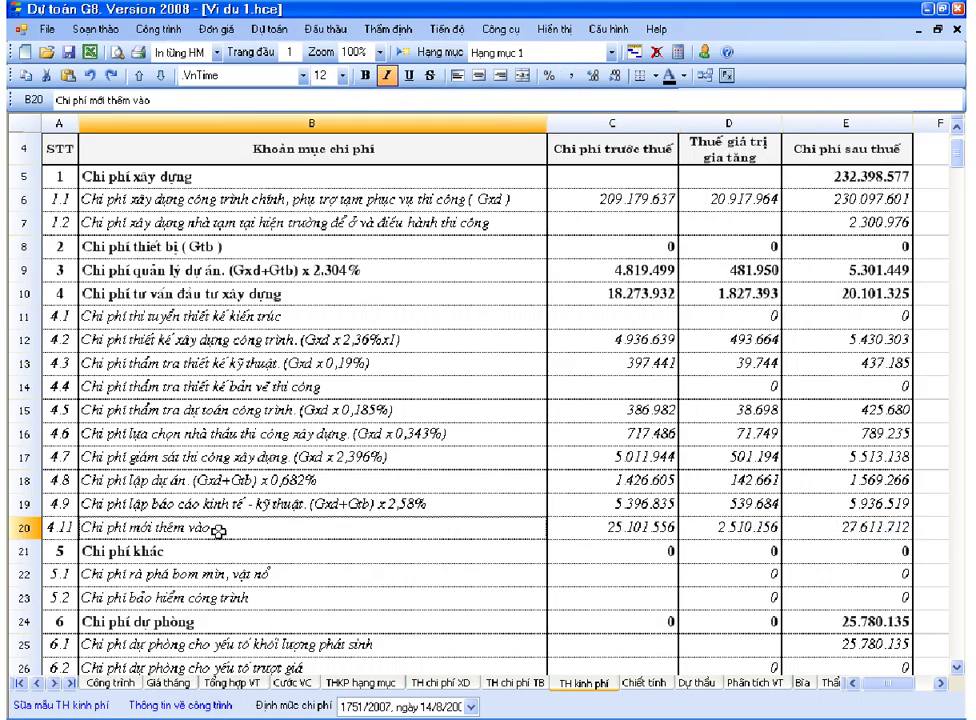
scroll(218, 531, down, 1)
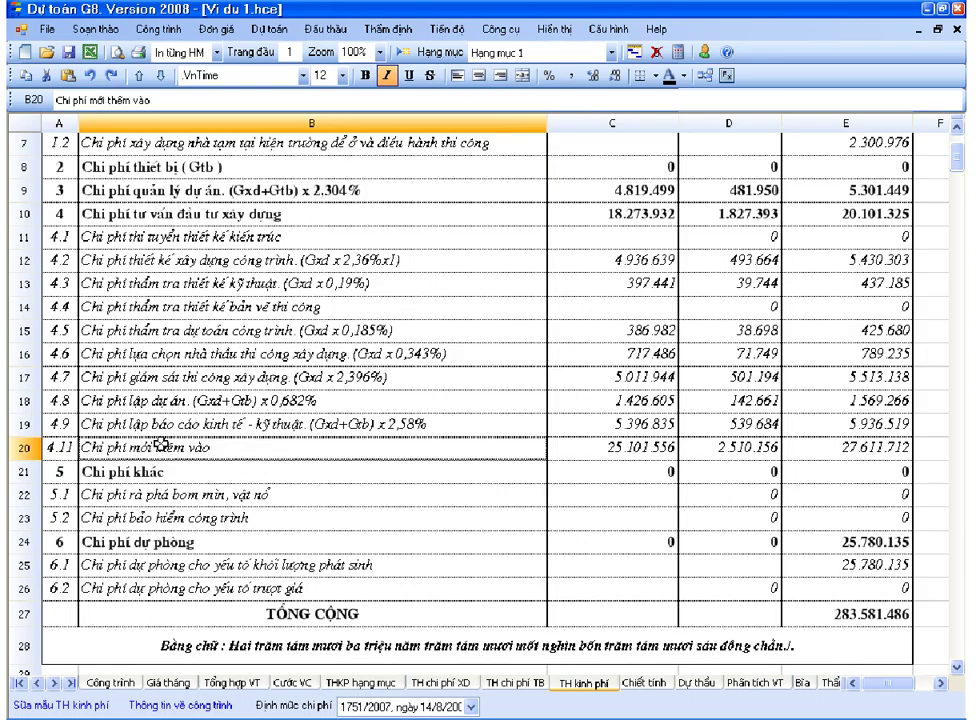
drag(125, 424, 160, 240)
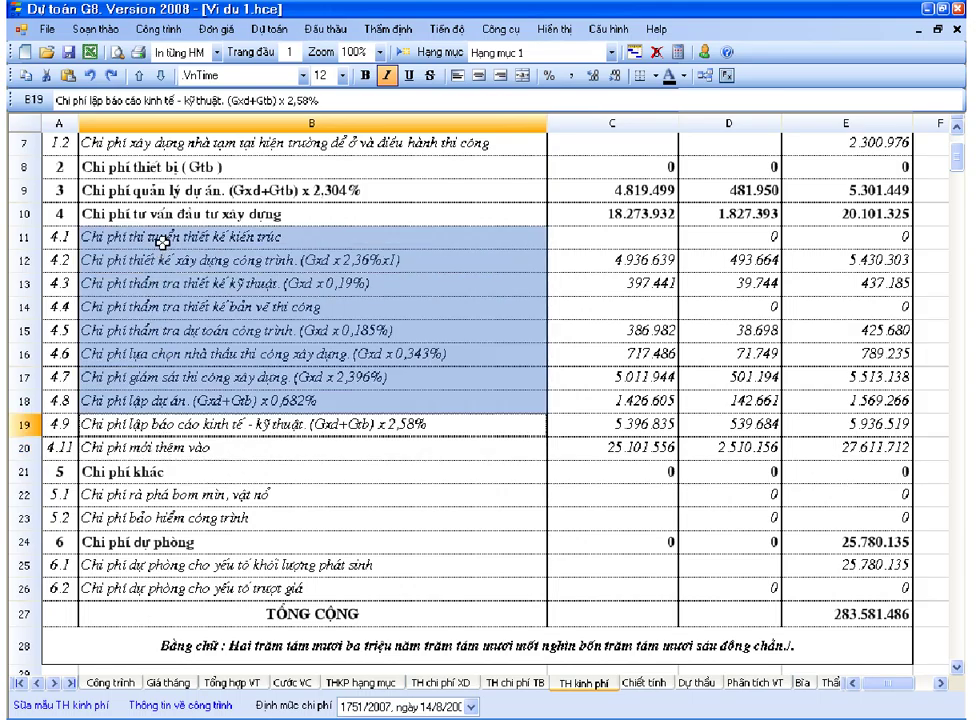
click(160, 355)
click(145, 447)
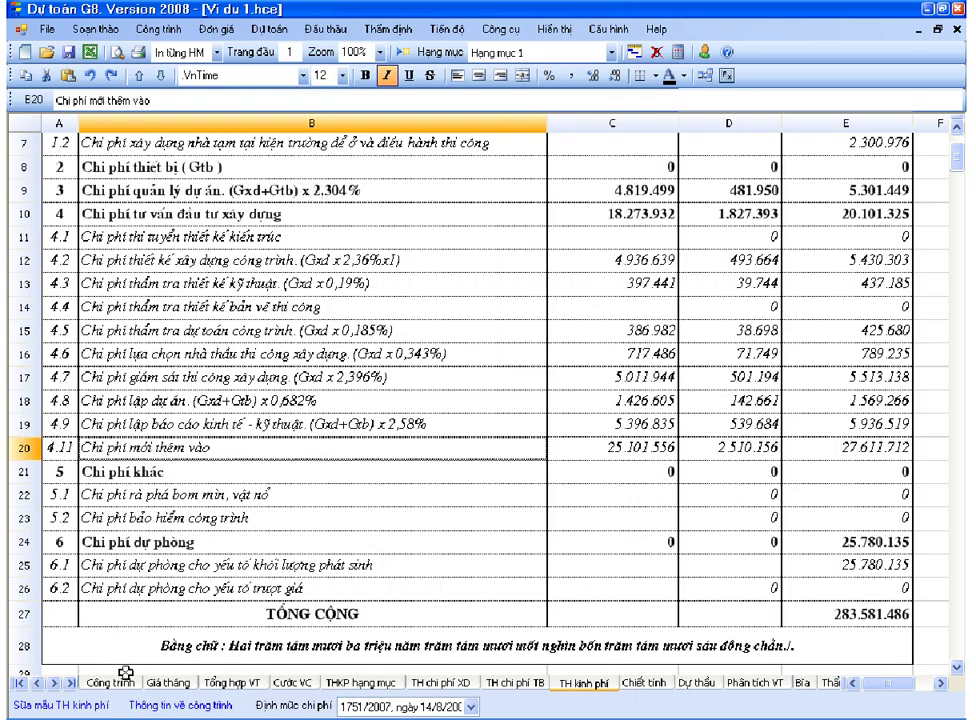
Reopen the budget summary template in Excel and format line 4.11's description in bold, non-italic .VnRevue.
click(88, 706)
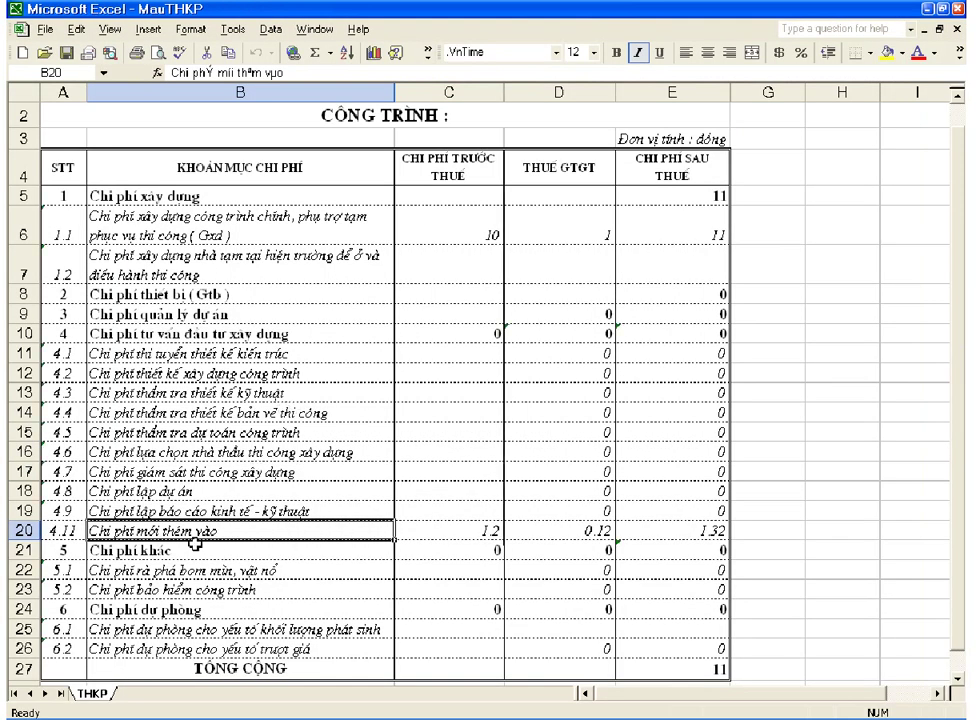
click(185, 548)
click(147, 531)
click(557, 55)
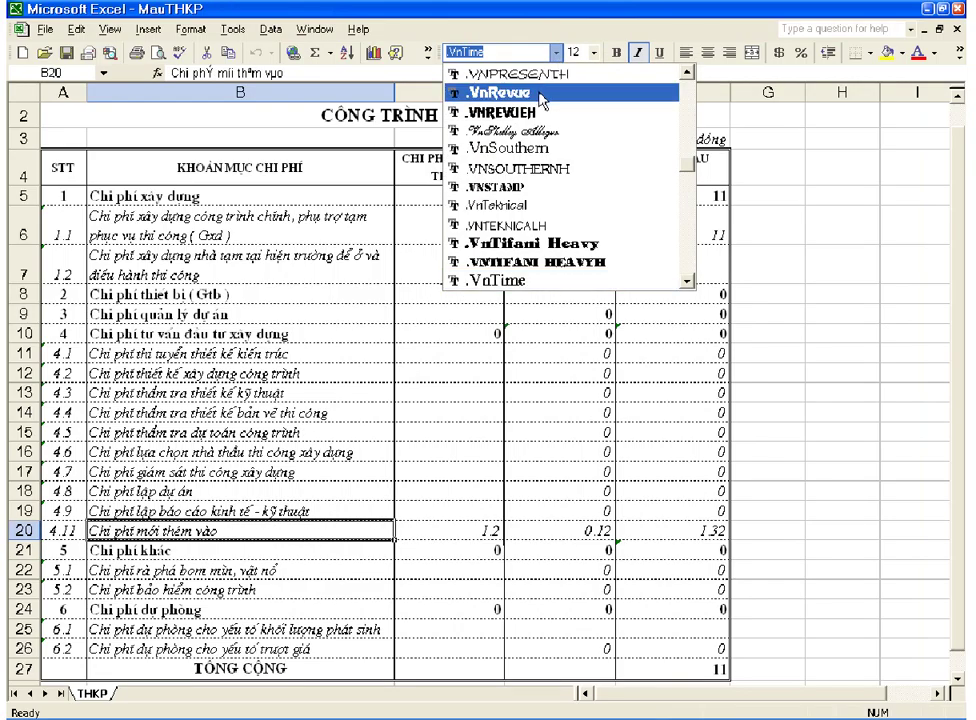
click(541, 97)
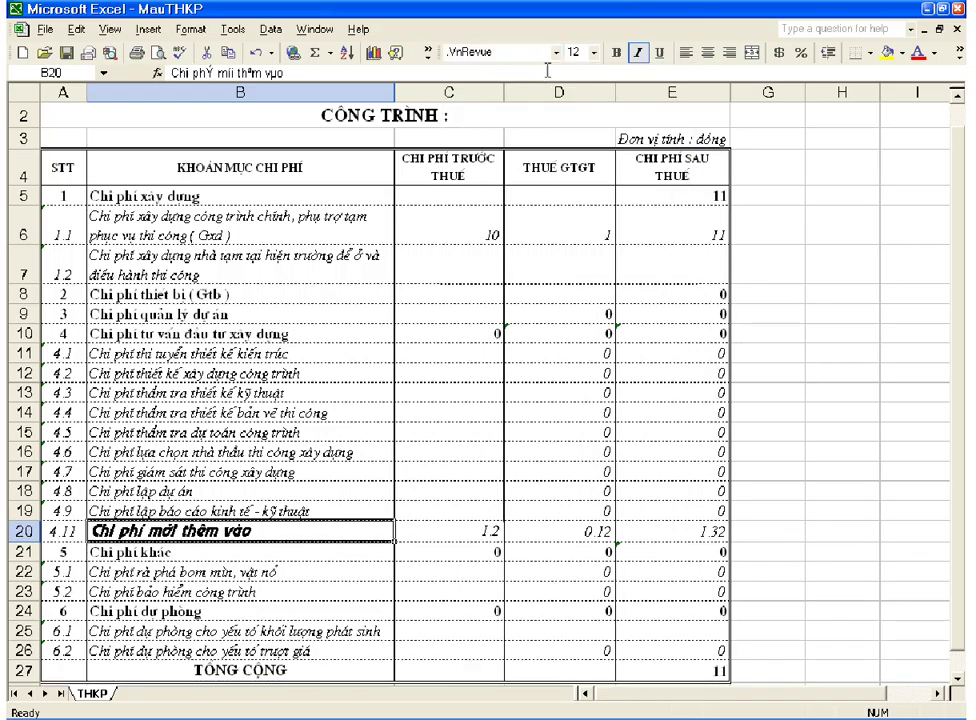
click(638, 55)
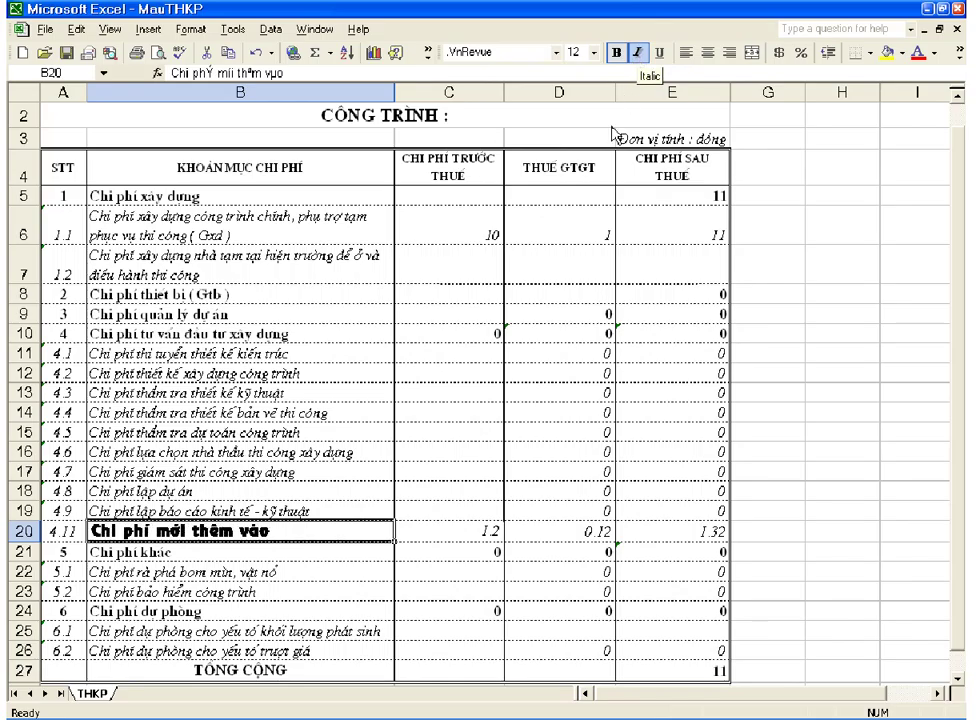
Check line 4.11's pre-tax formula and its place under the Chi phí tư vấn đầu tư xây dựng lines 4.1 to 4.9.
click(472, 538)
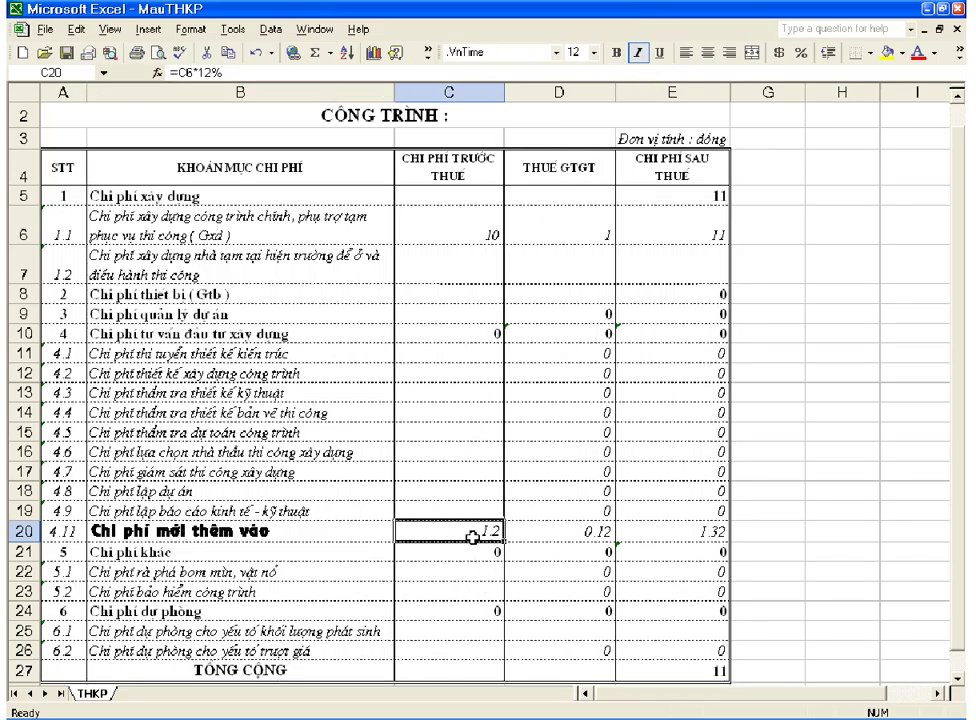
click(309, 531)
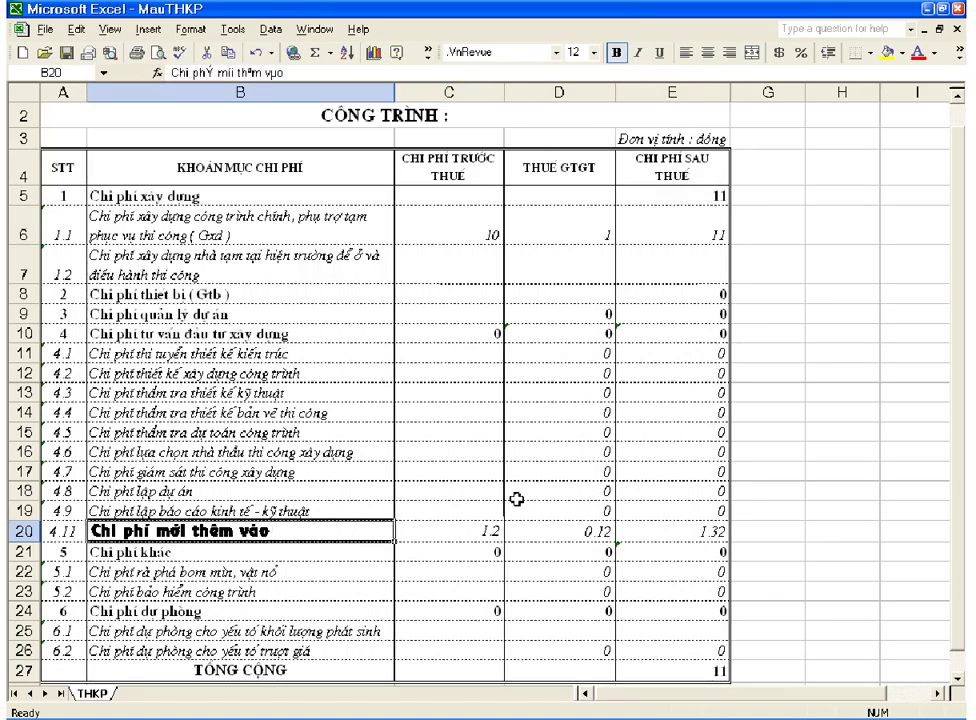
click(187, 334)
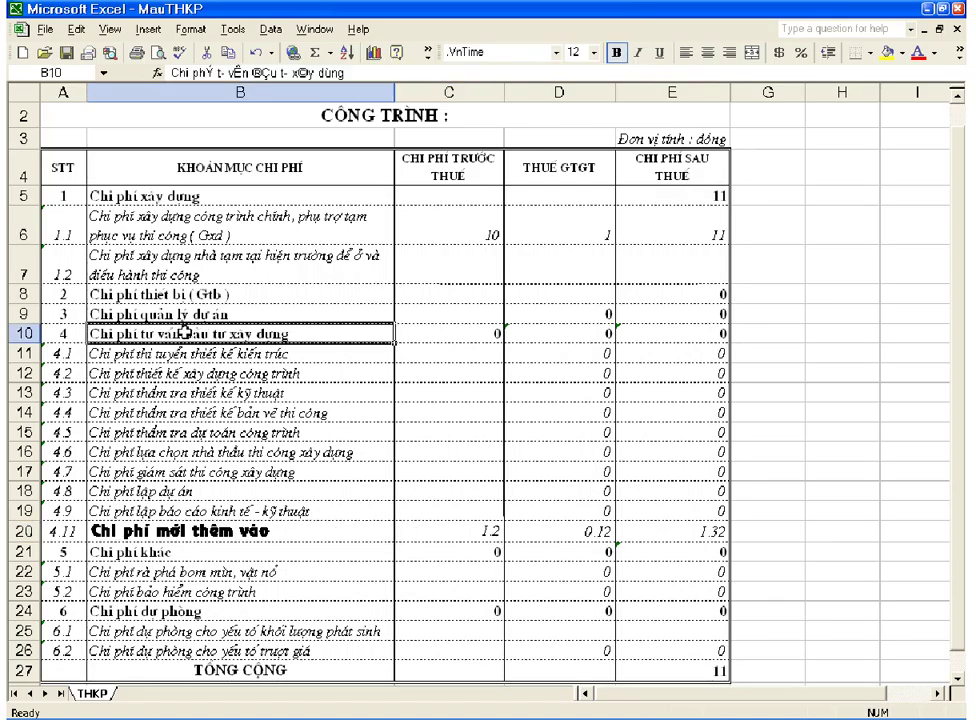
drag(66, 353, 60, 512)
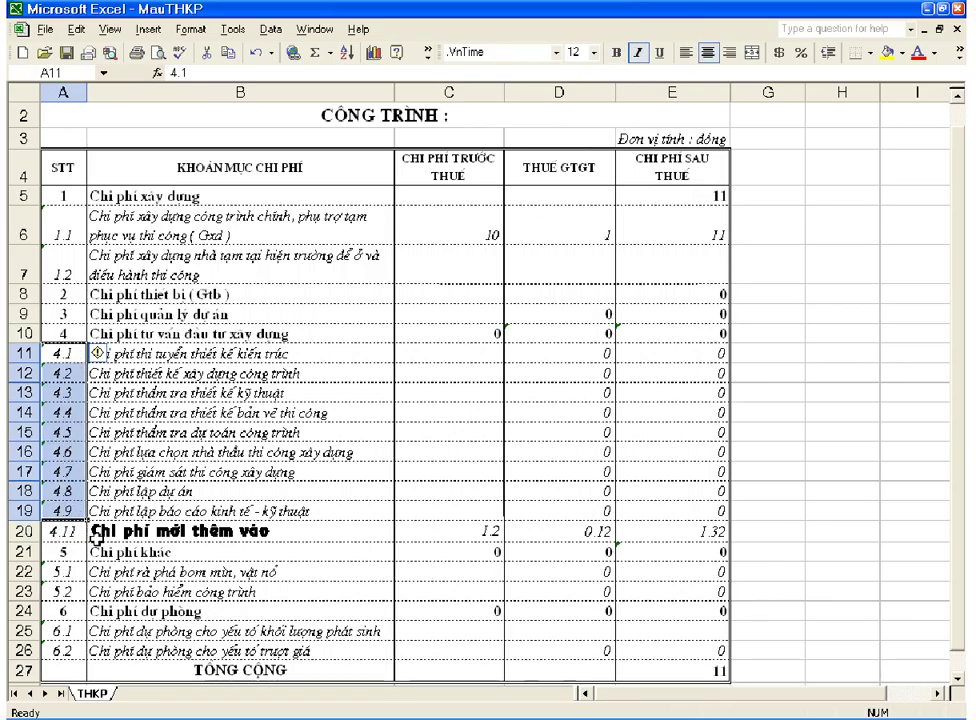
click(98, 535)
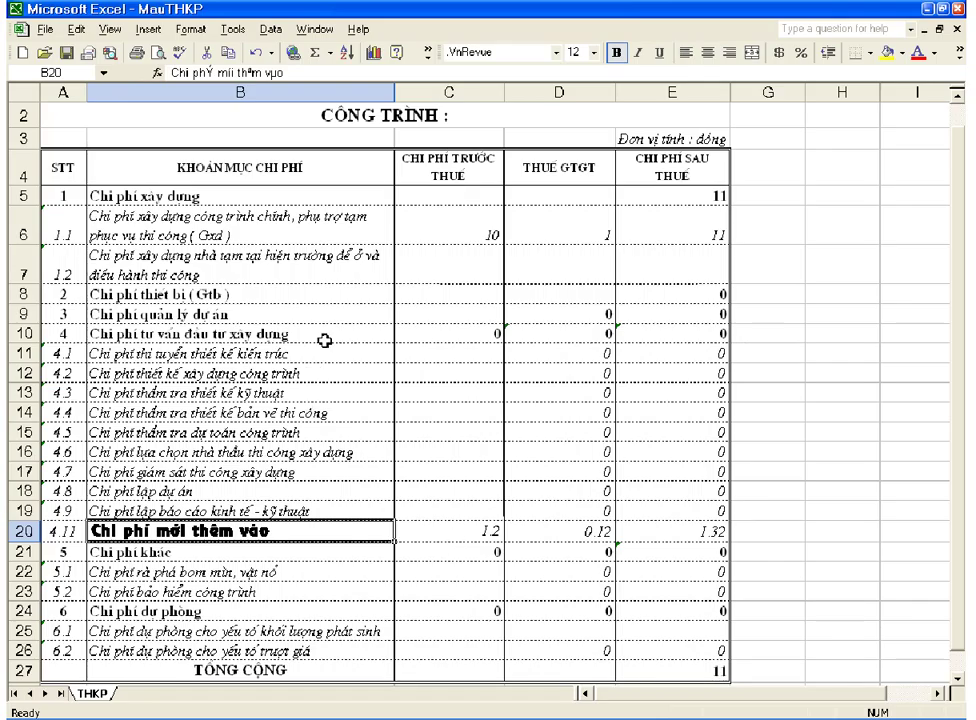
Extend the after-tax total of item 4, Chi phí tư vấn đầu tư xây dựng, in E10 to =SUM(E11:E20).
click(662, 333)
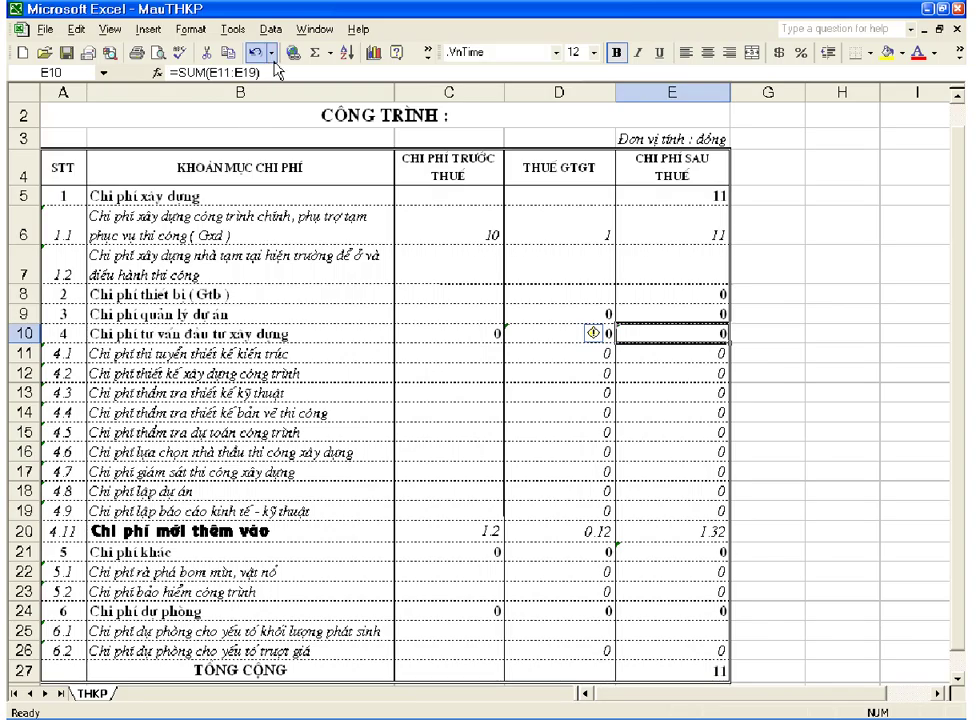
click(215, 73)
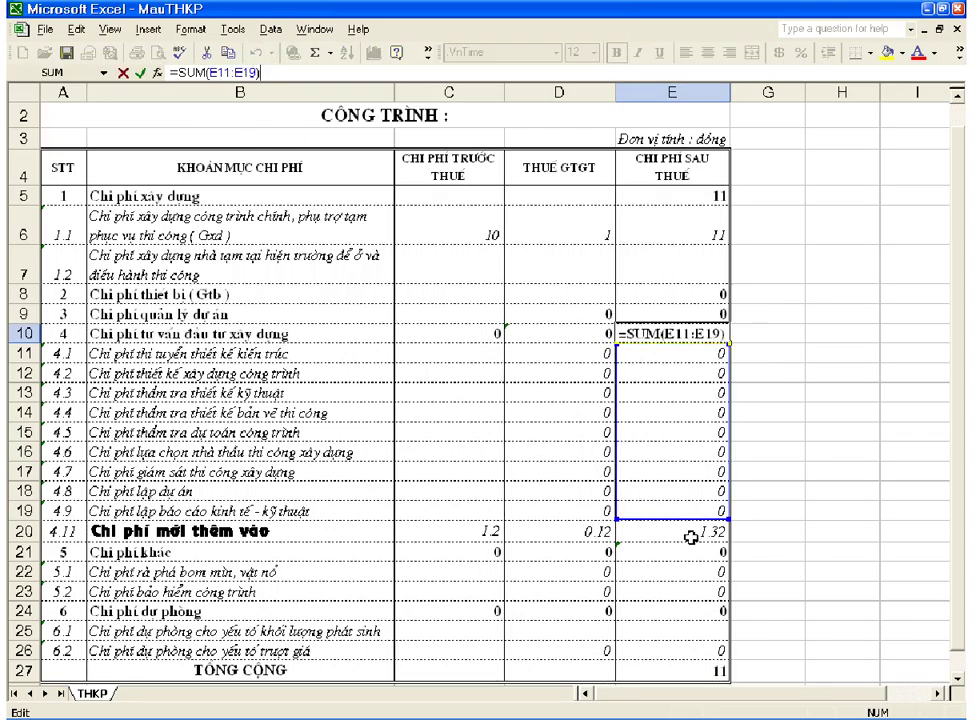
click(257, 73)
key(BackSpace)
key(BackSpace)
text(20)
key(Return)
key(Up)
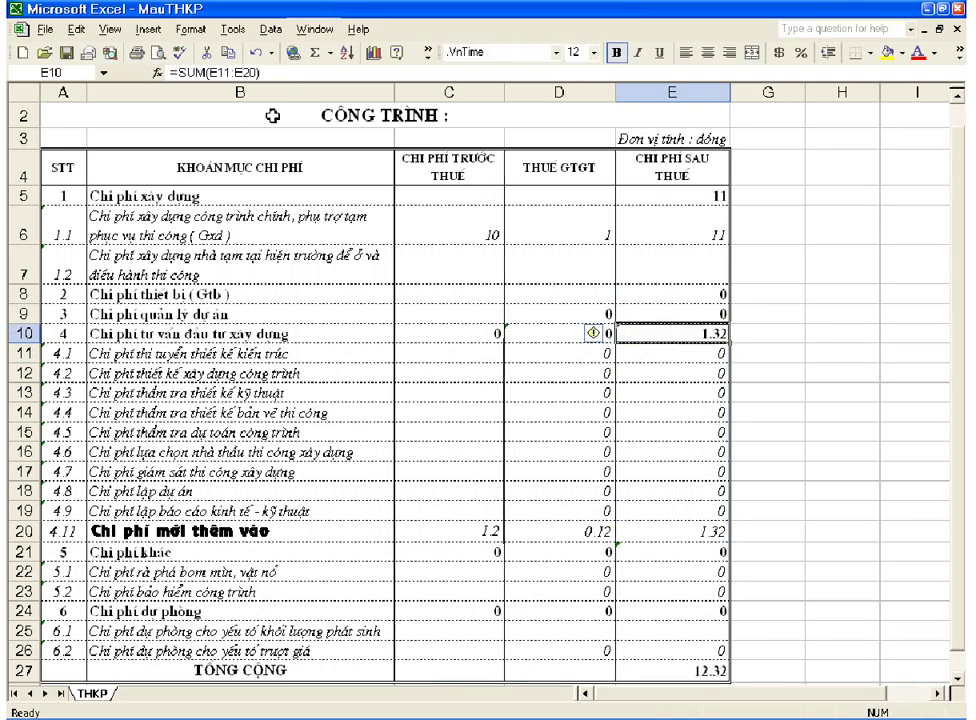
Save the MauTHKP template and close Excel to return to the budget summary.
key(F2)
click(327, 529)
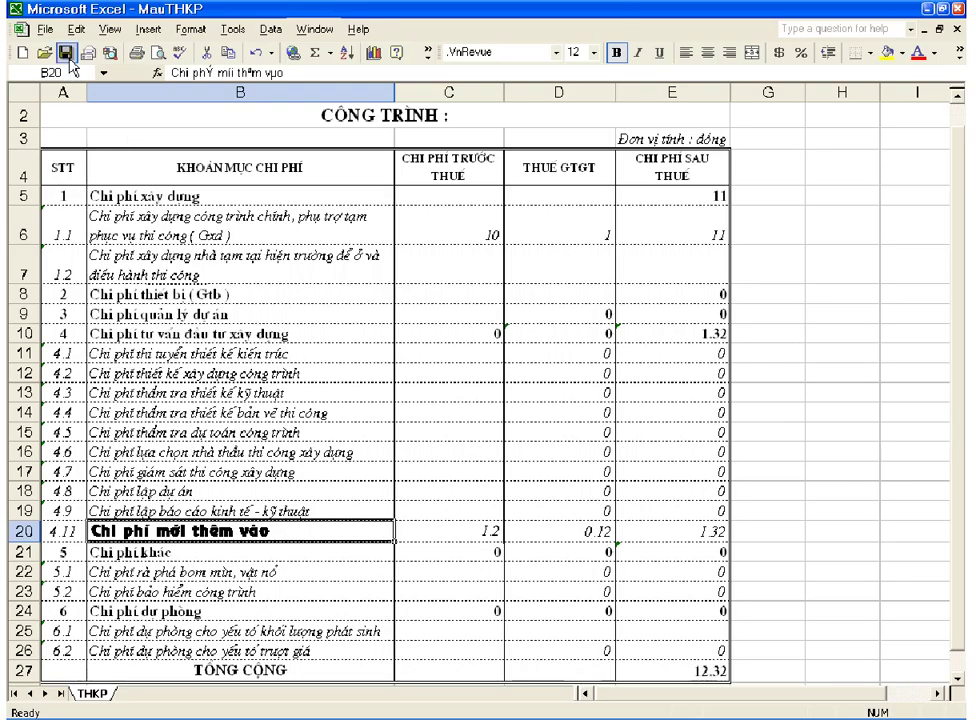
click(958, 9)
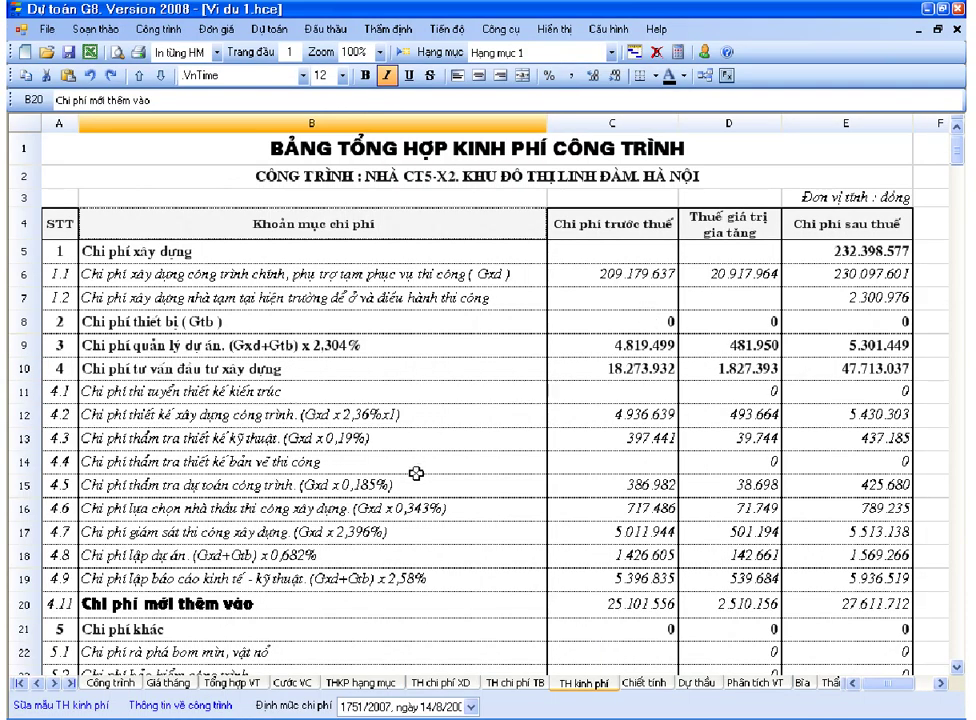
Check line 4.11's formatting and compare item 4's after-tax sum formula with the range E11:E20 in the budget summary.
click(345, 606)
scroll(345, 606, down, 1)
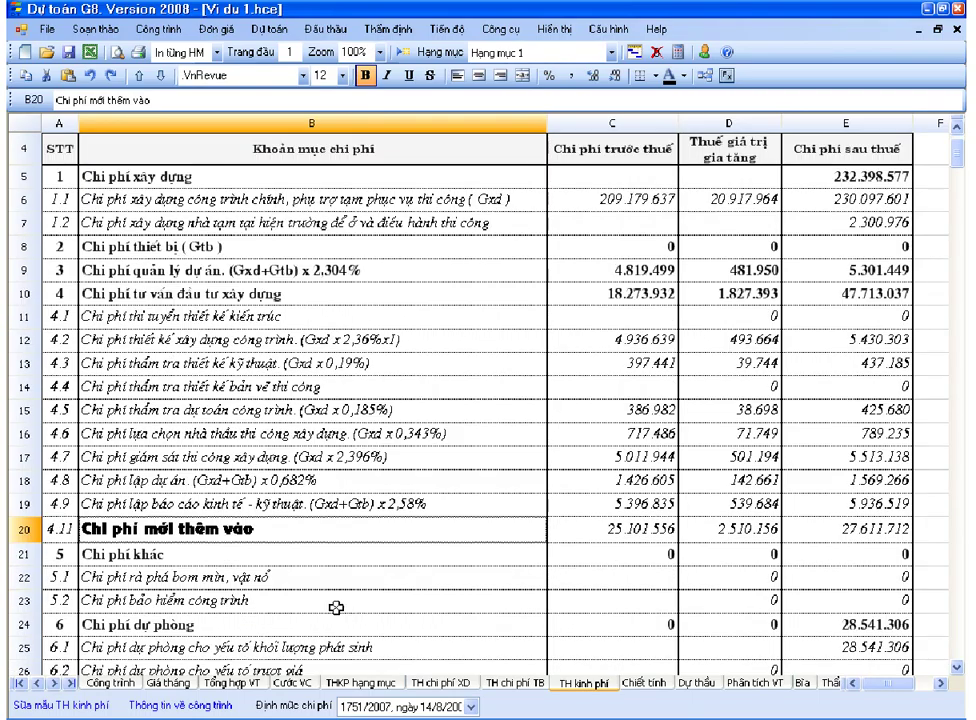
click(121, 546)
click(108, 534)
click(245, 298)
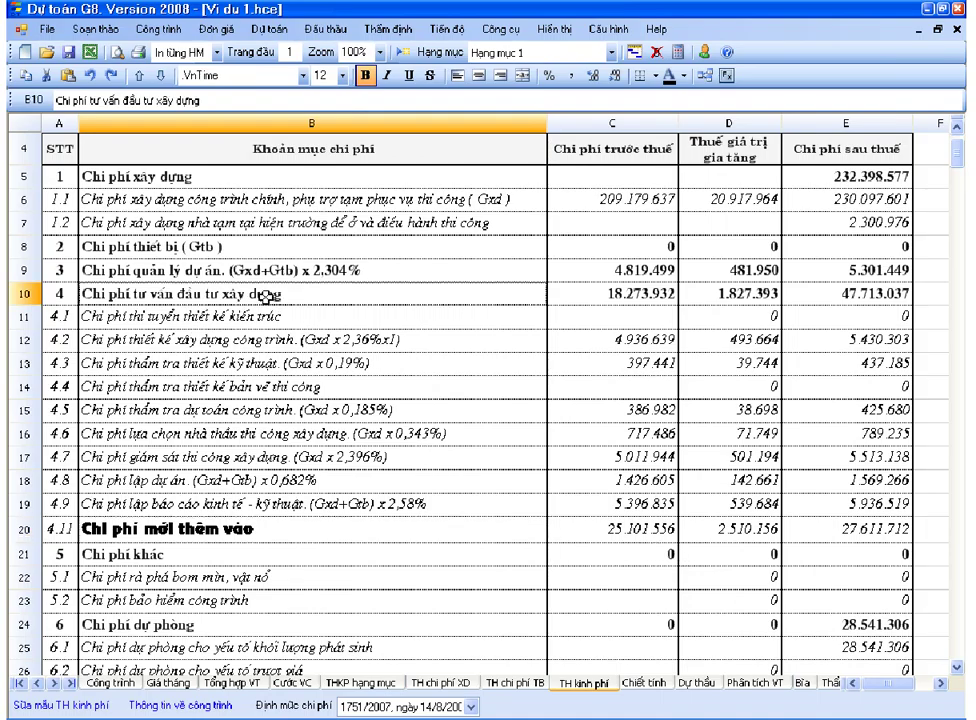
click(847, 292)
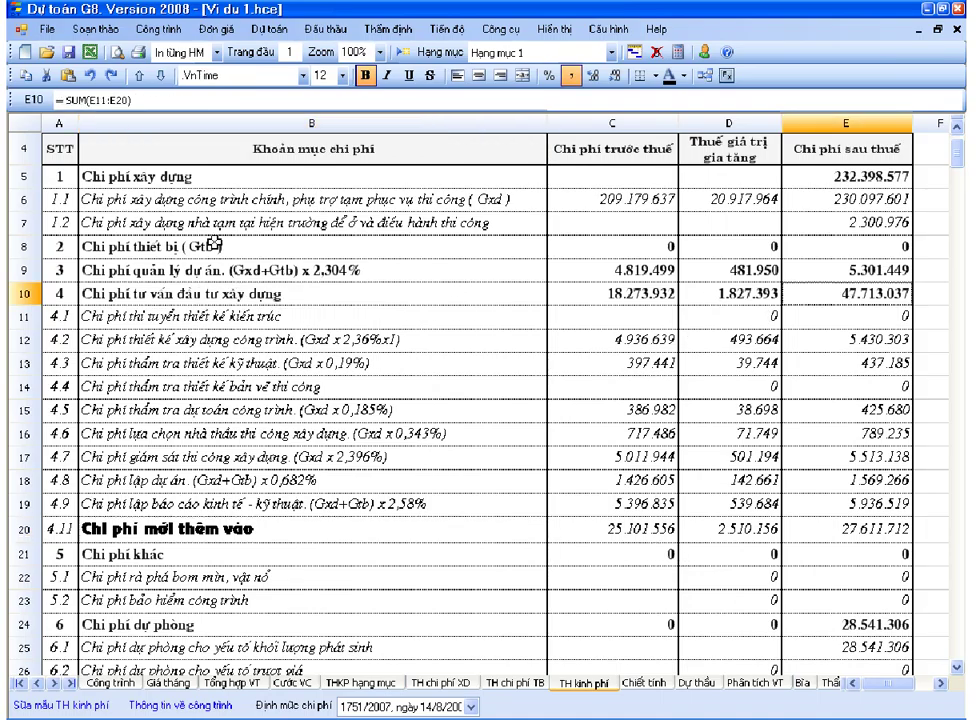
click(140, 100)
key(Escape)
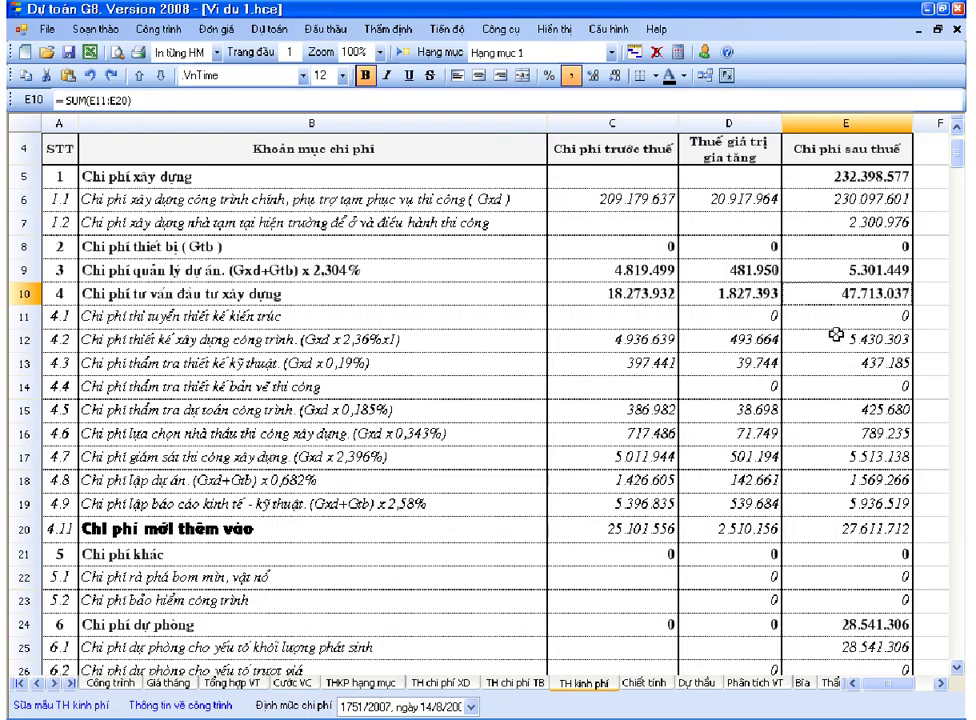
drag(818, 318, 831, 517)
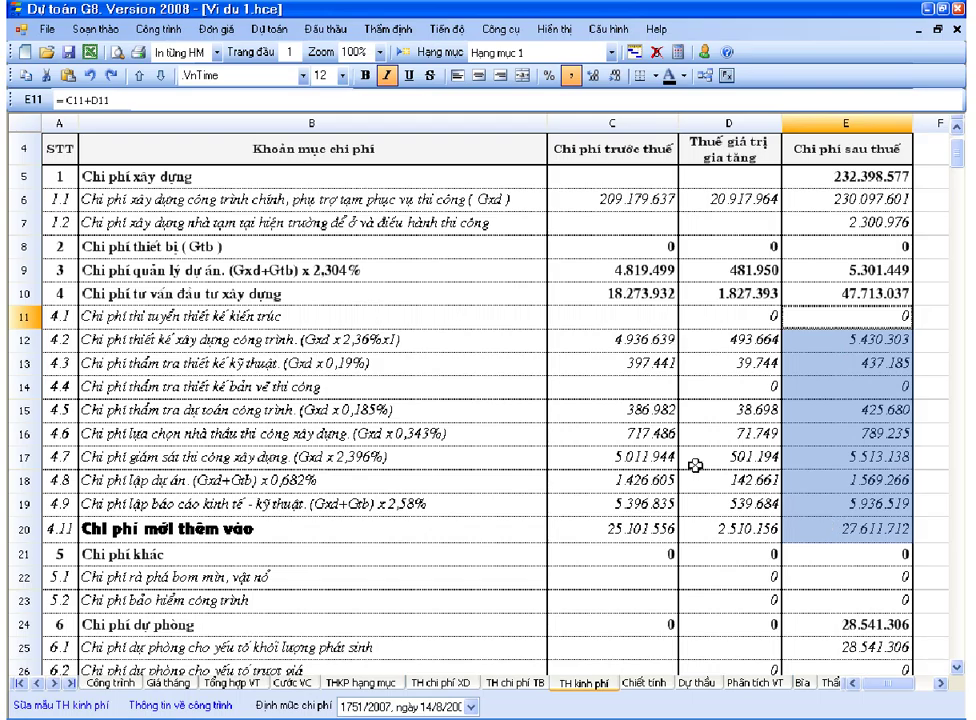
Review the budget summary from line 4.11 through Chi phí khác and Chi phí dự phòng to the TỔNG CỘNG row.
click(343, 524)
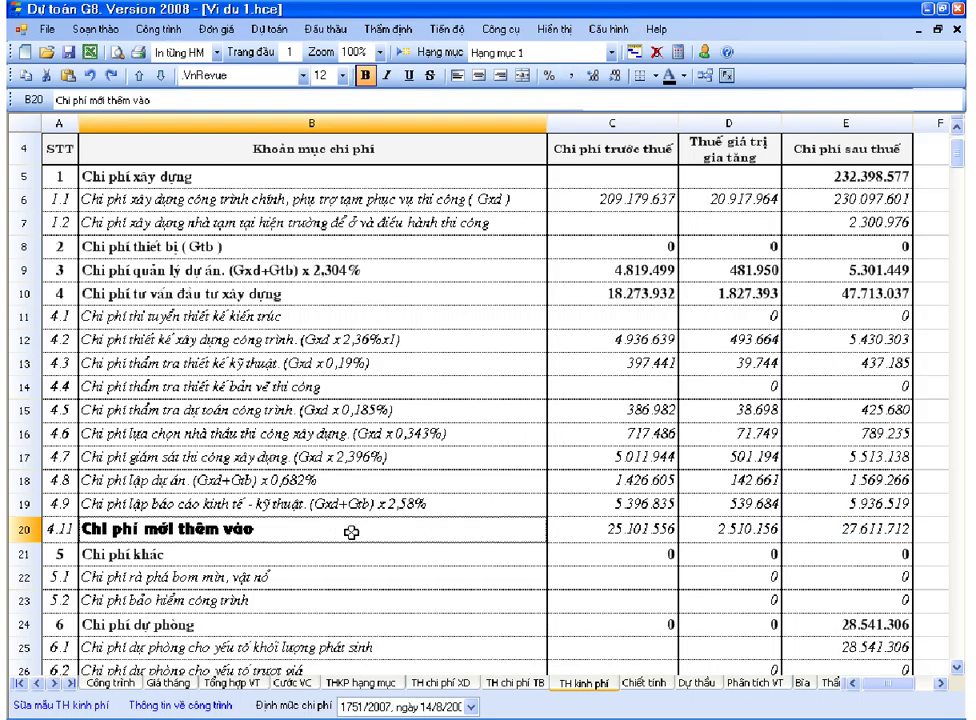
scroll(347, 528, down, 1)
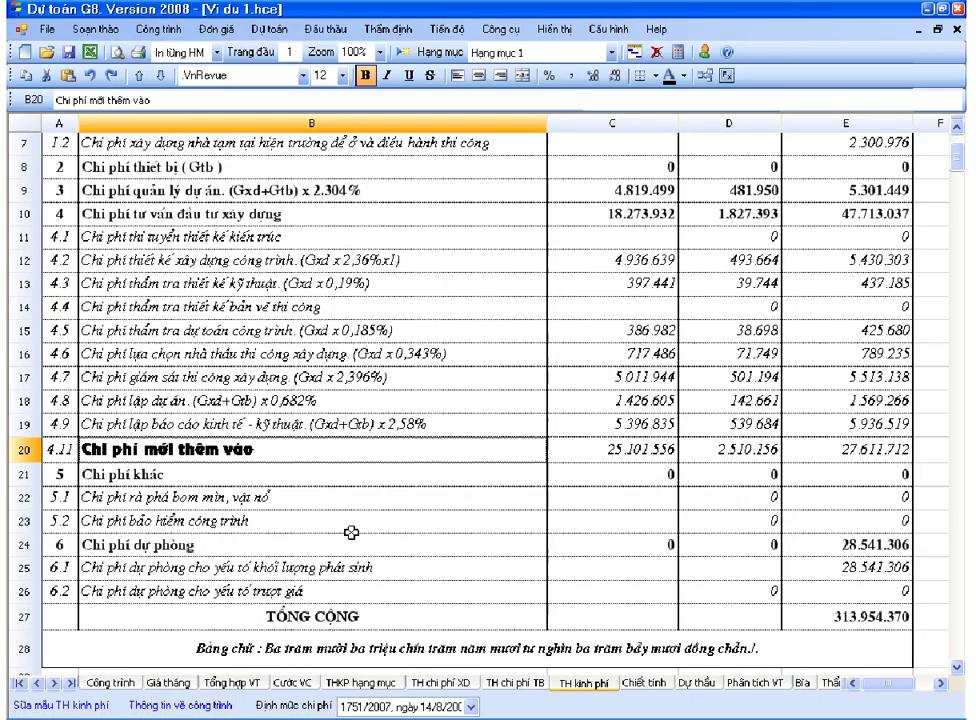
scroll(351, 532, up, 1)
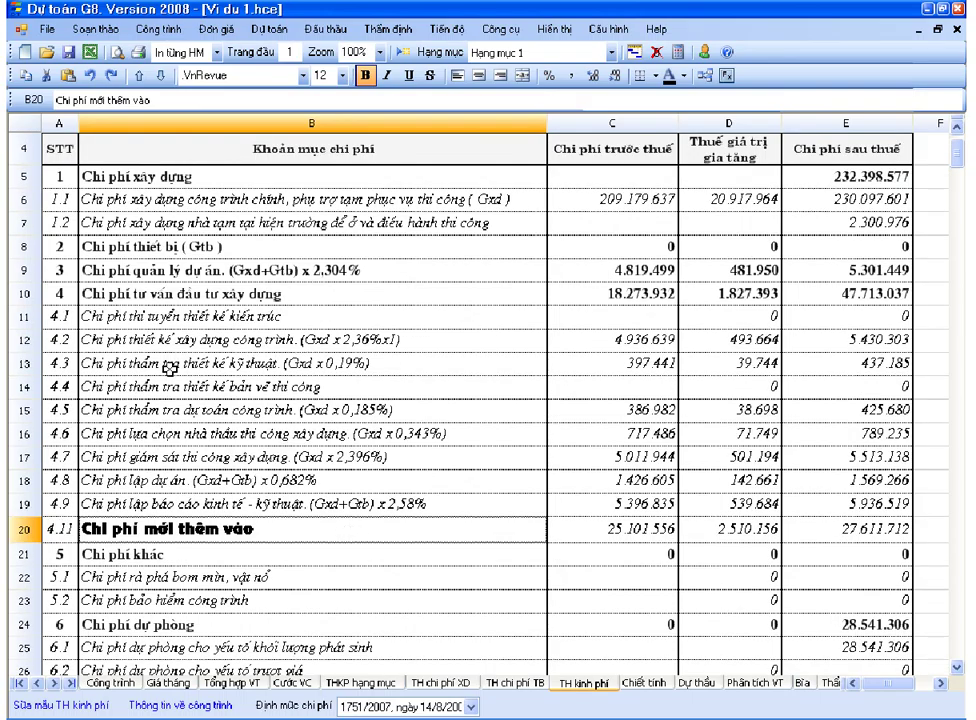
scroll(170, 368, down, 1)
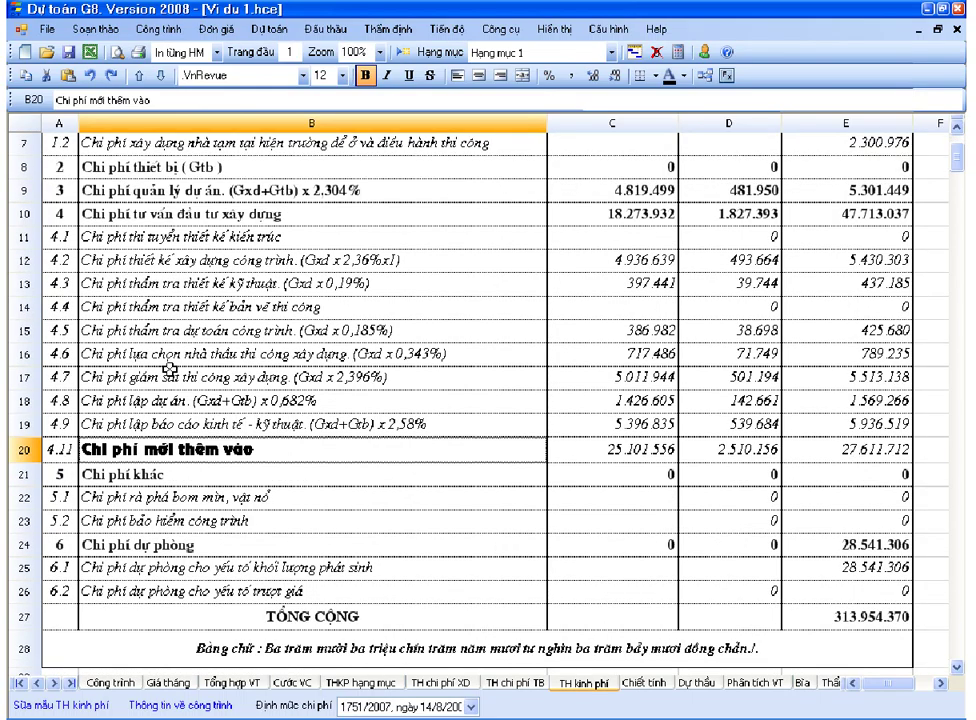
click(172, 474)
click(170, 497)
click(135, 473)
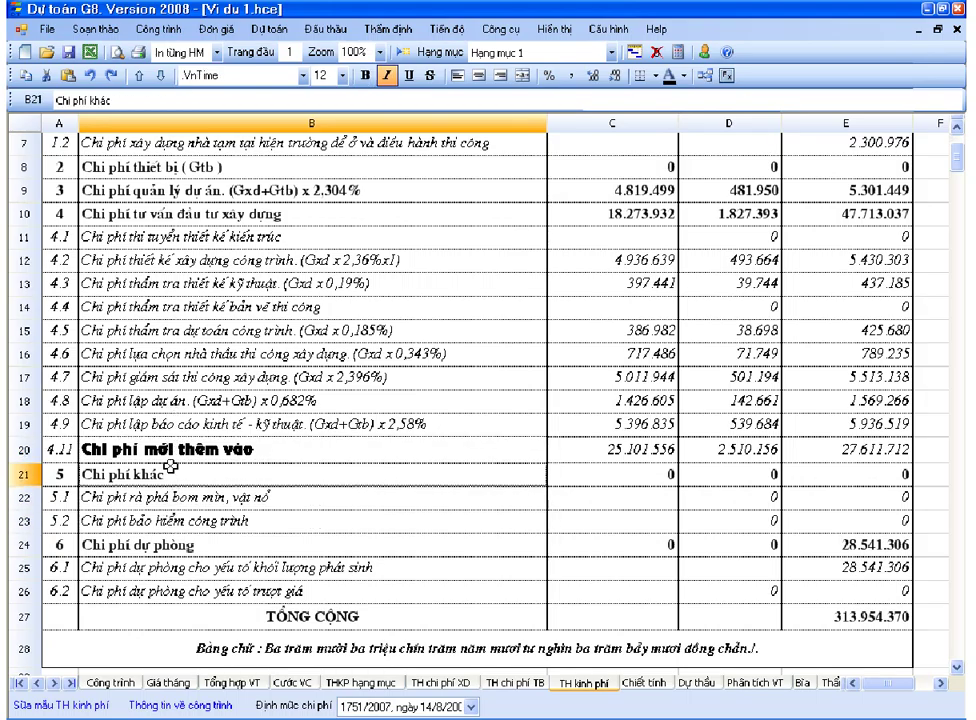
click(172, 449)
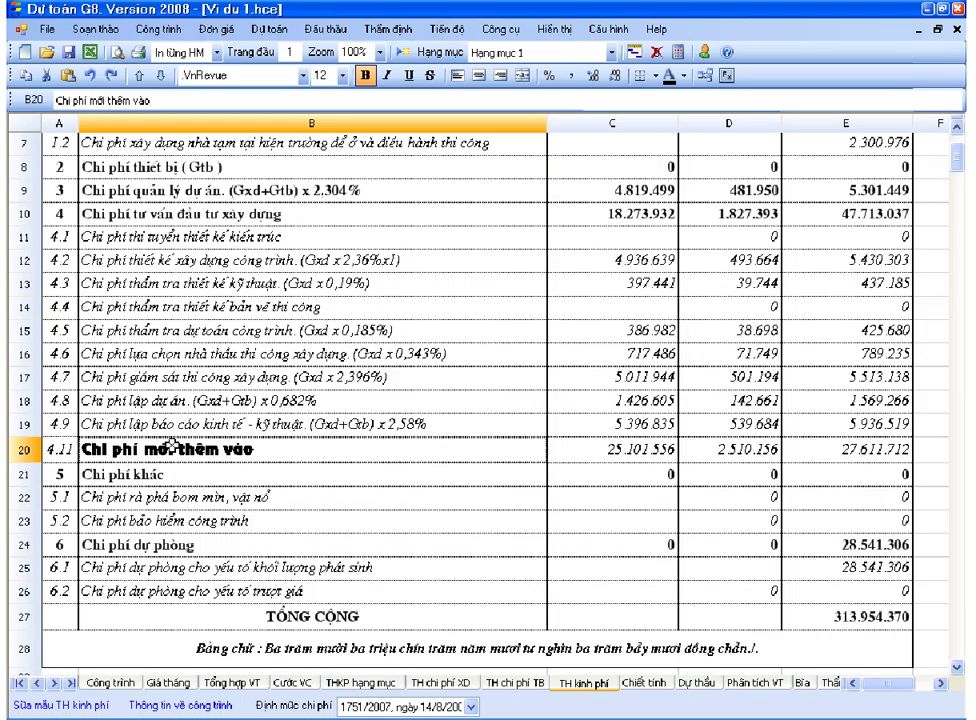
scroll(172, 448, up, 2)
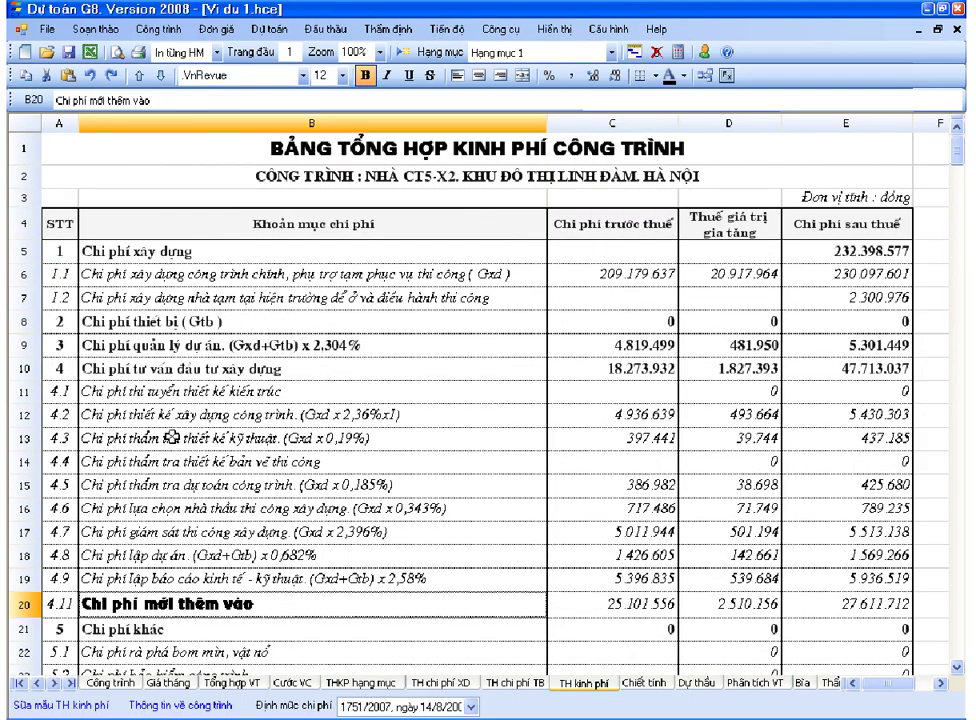
scroll(172, 437, down, 1)
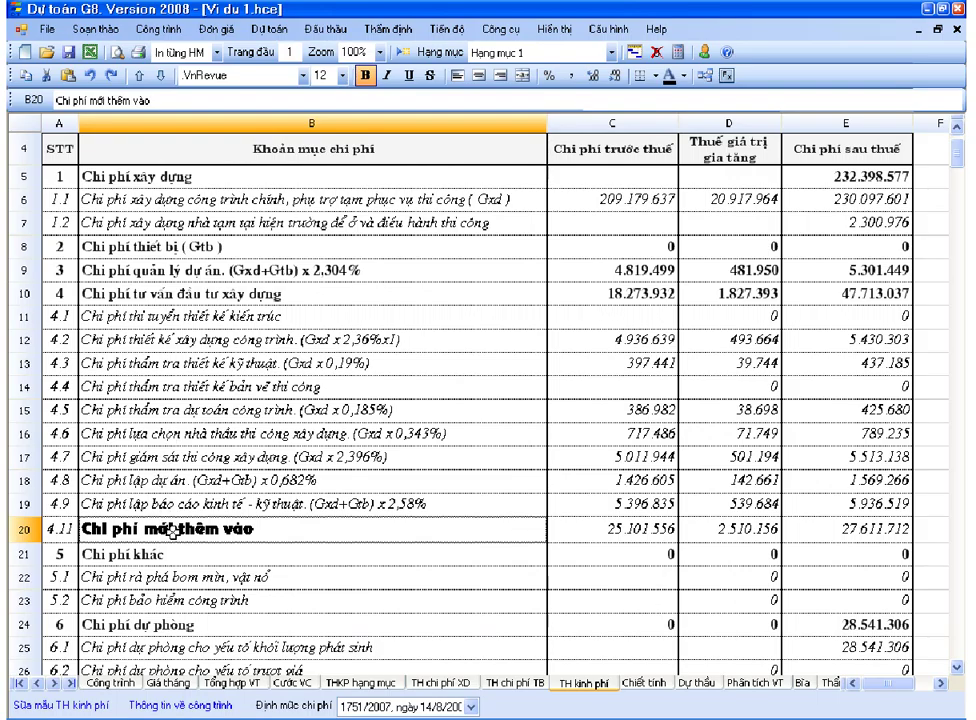
Compare line 4.11 with its neighbouring lines 4.9 and 5, Chi phí khác, in the budget summary.
key(Up)
key(Down)
key(Up)
key(Down)
scroll(207, 403, up, 1)
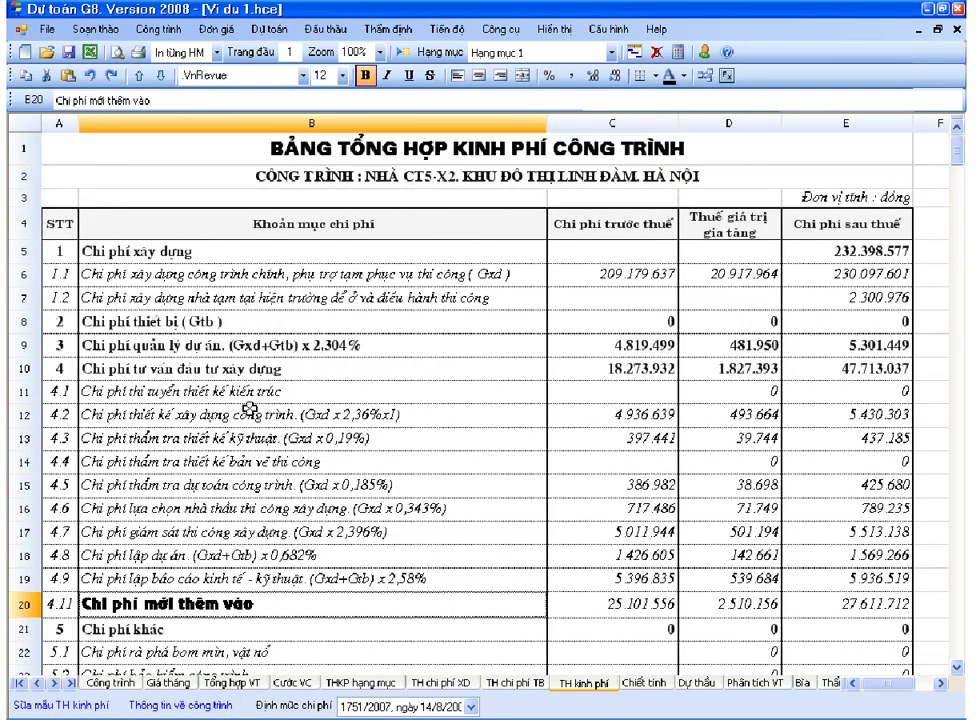
click(258, 582)
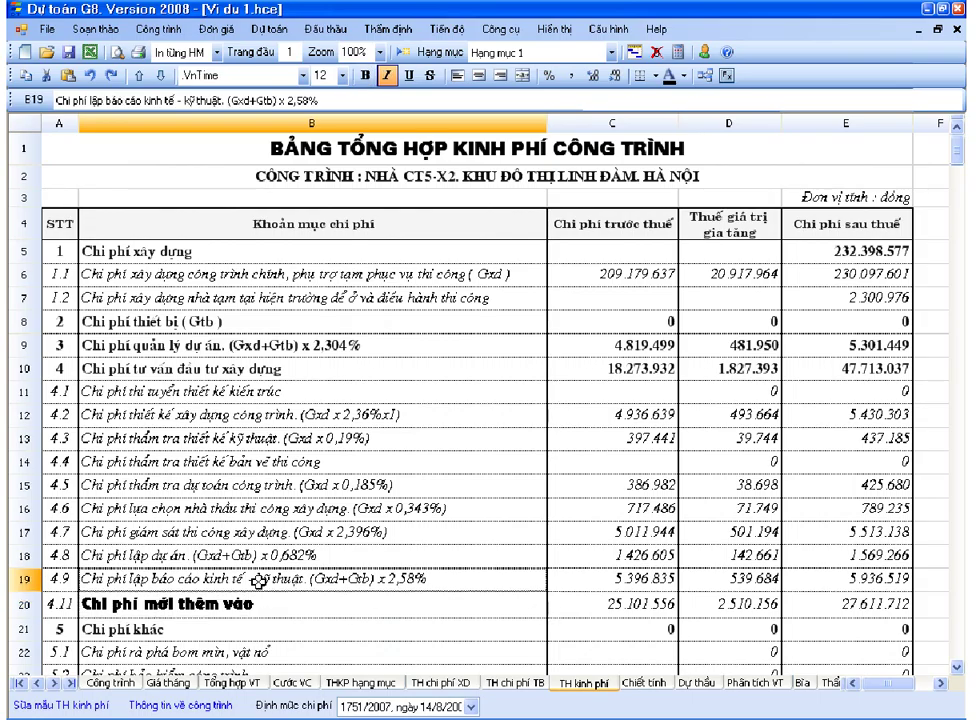
click(200, 604)
click(240, 627)
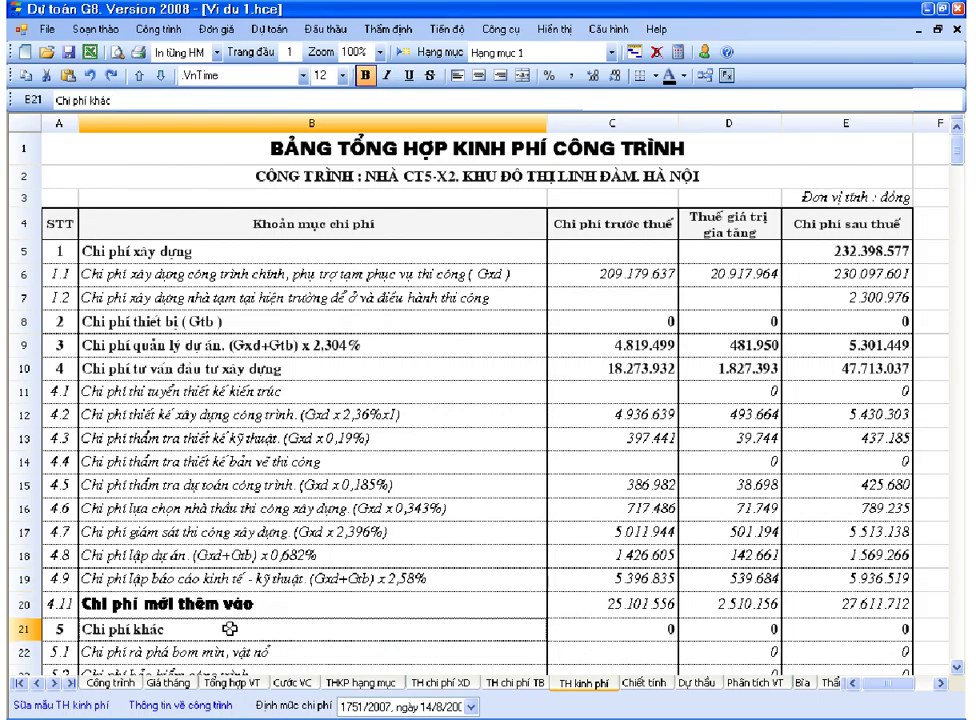
scroll(229, 628, down, 1)
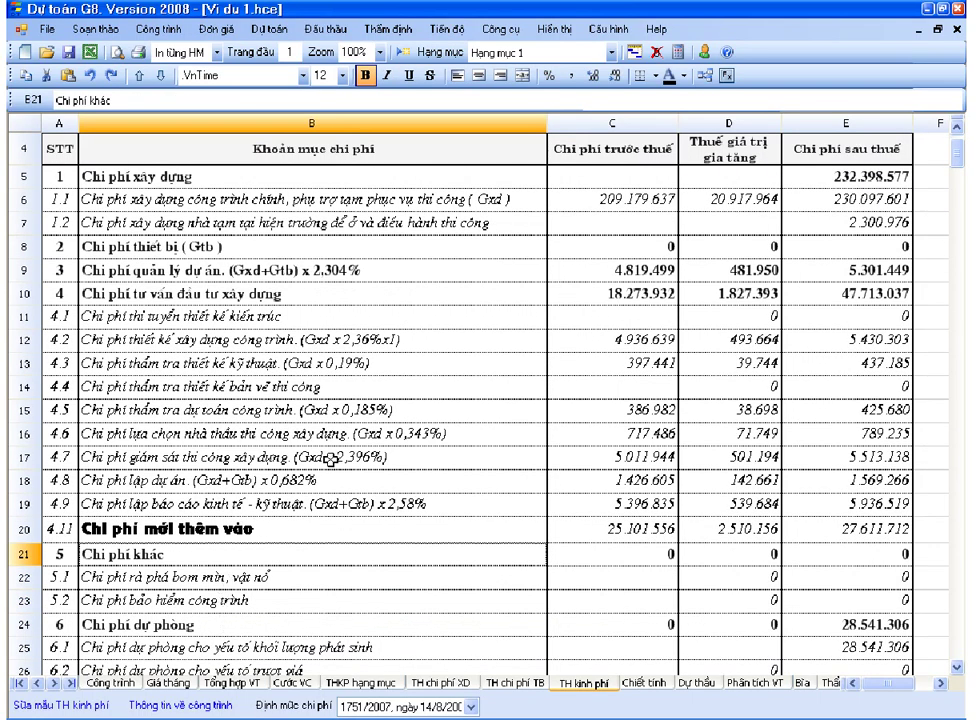
Switch to My Computer and copy the backup MauTHKP workbook from C:\G8\DuPhong.
click(929, 10)
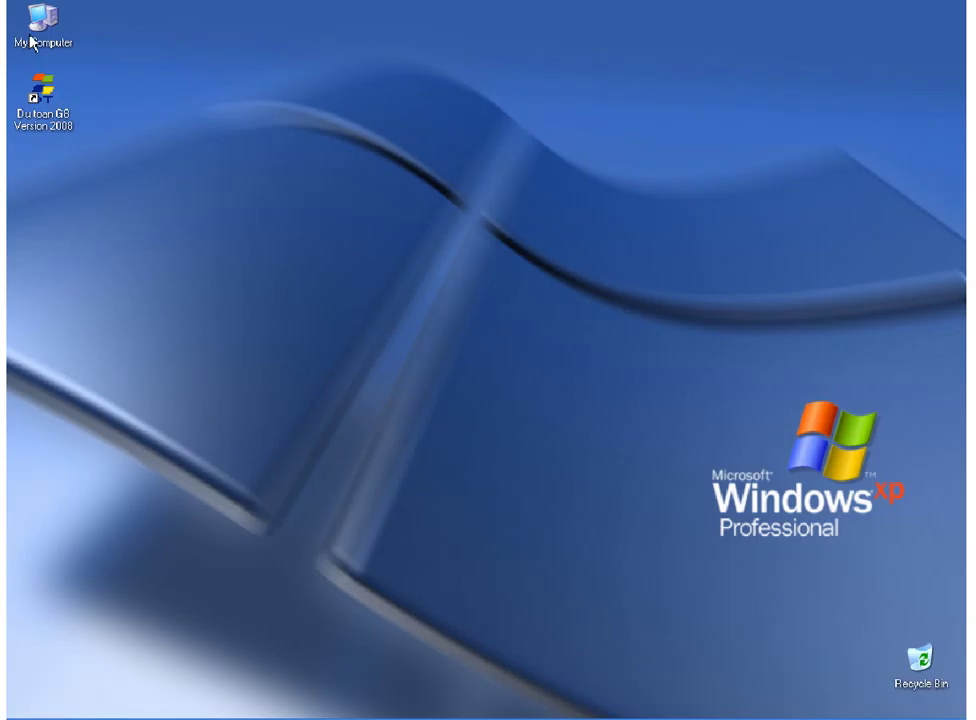
double_click(40, 25)
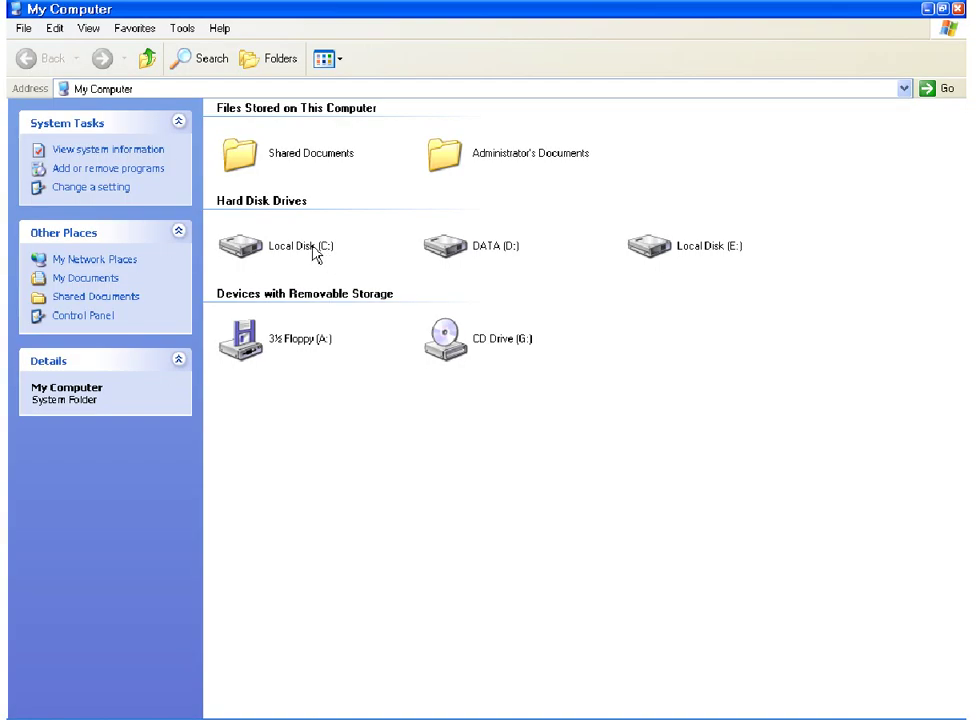
double_click(314, 252)
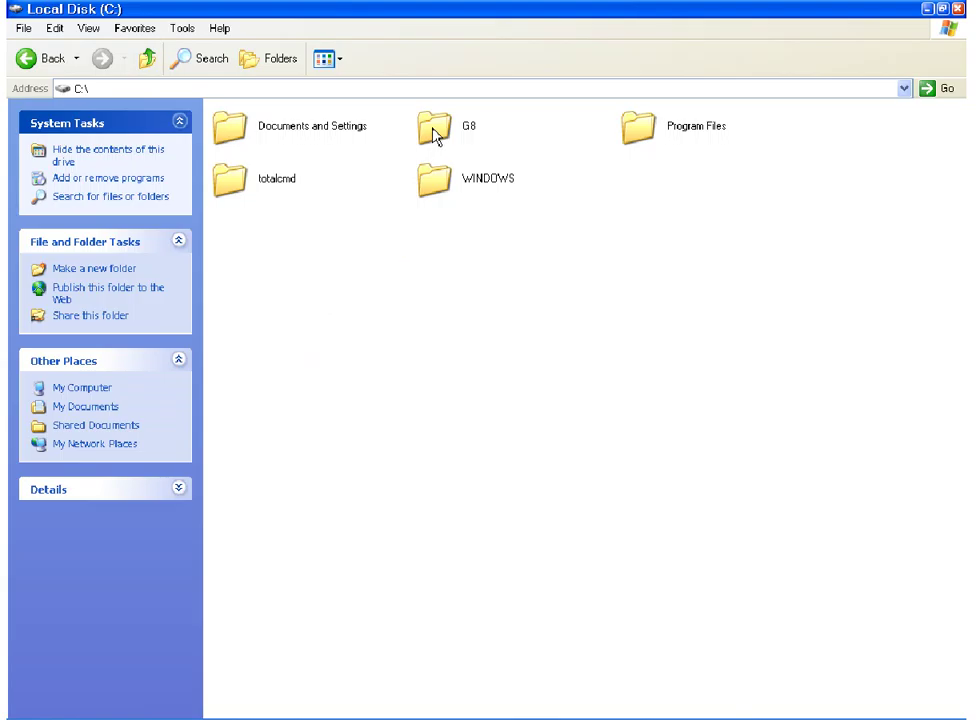
double_click(435, 135)
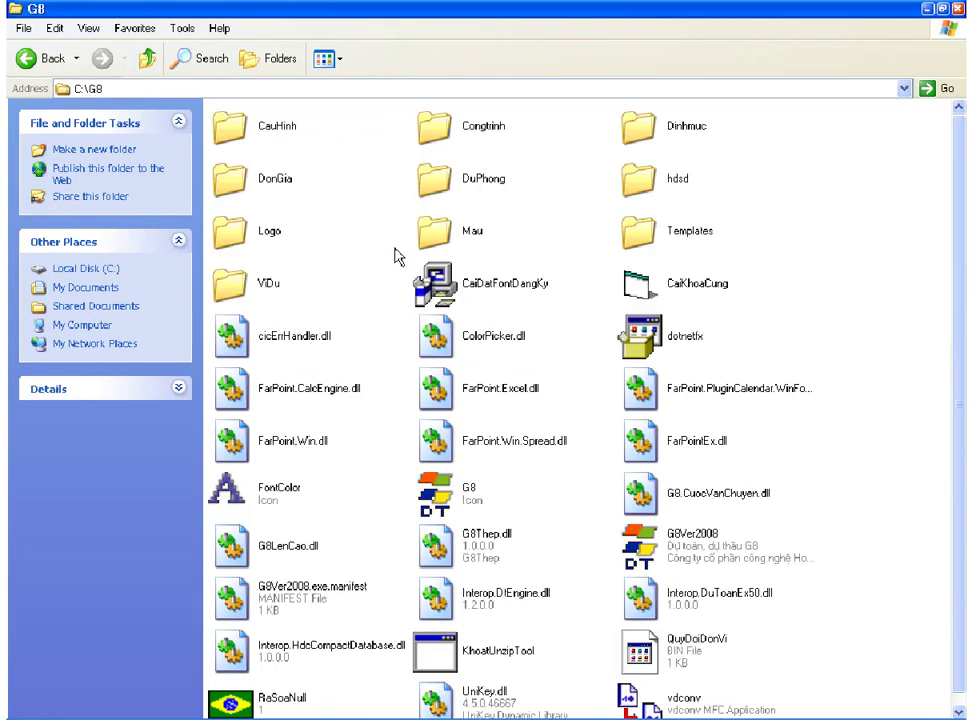
double_click(447, 190)
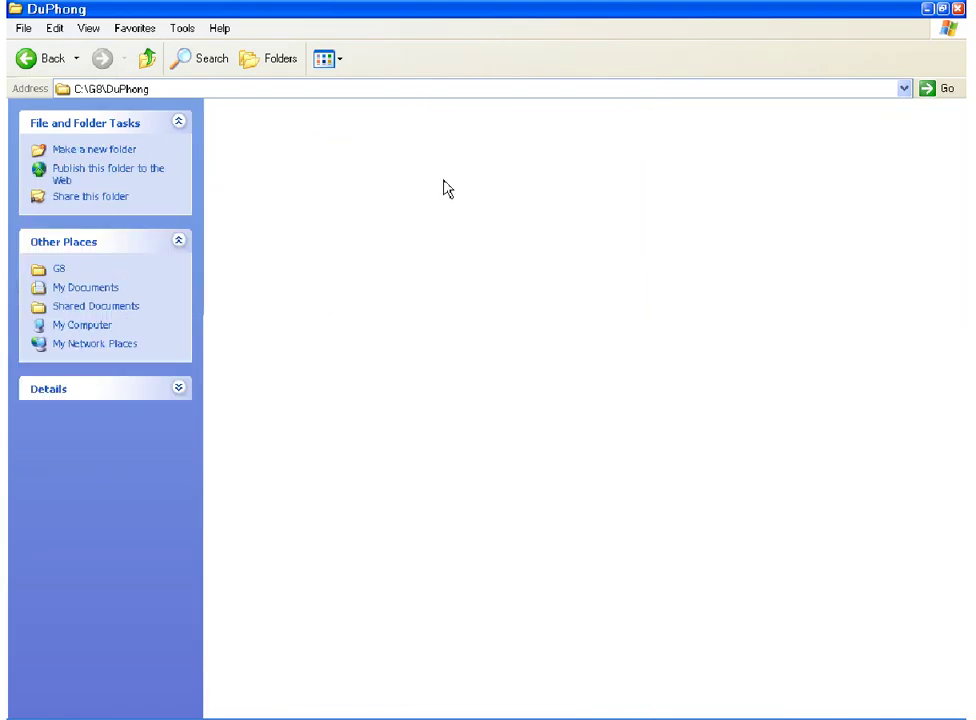
right_click(258, 510)
click(286, 627)
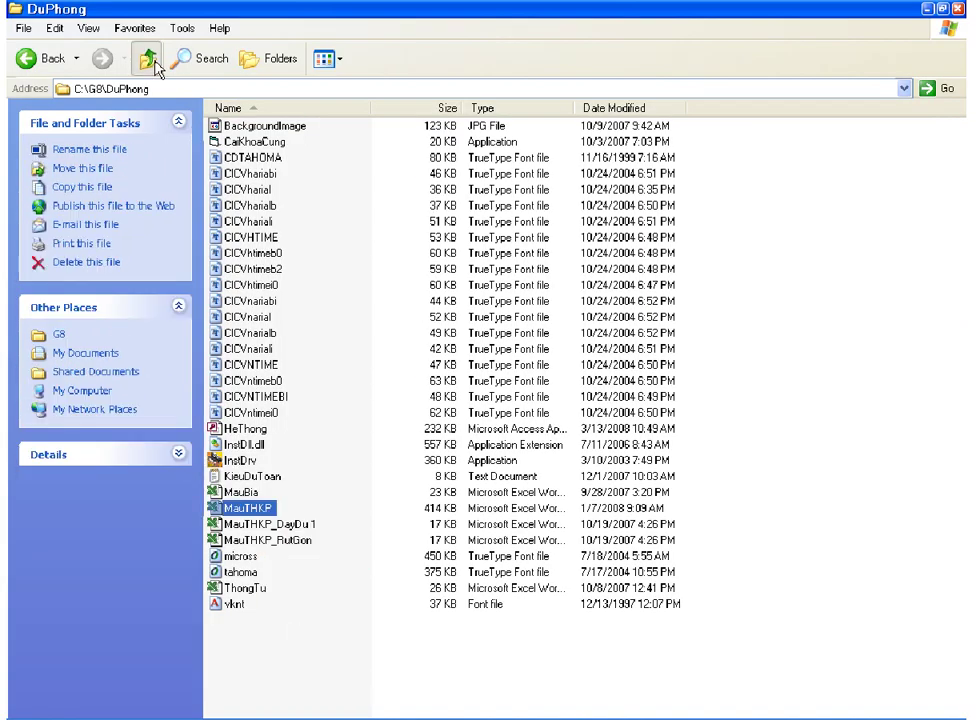
Try to paste the backup MauTHKP into C:\G8\CauHinh, decline replacing the existing file, and close the folder window.
click(147, 58)
click(240, 133)
double_click(240, 133)
right_click(320, 338)
click(345, 499)
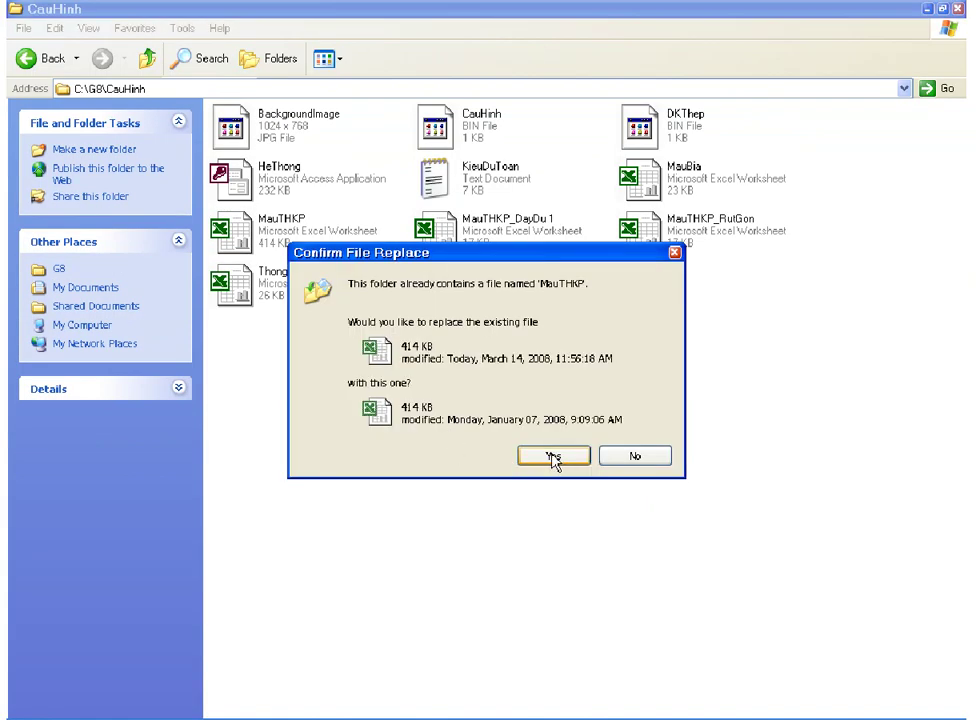
click(634, 456)
click(958, 9)
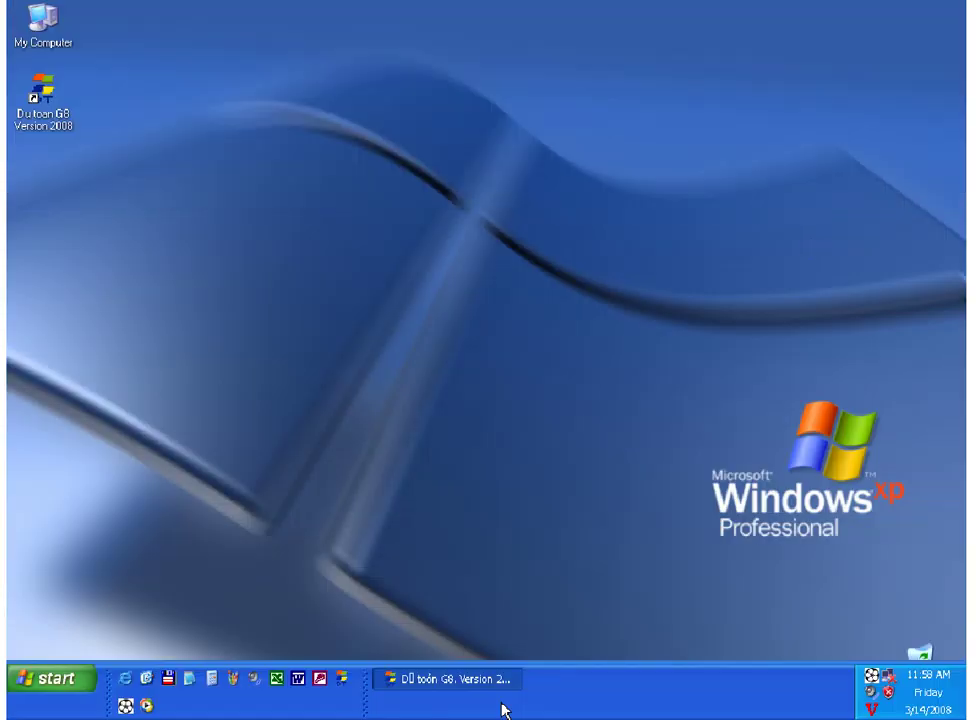
Switch back to Dự toán G8, reapply the 1751/2007 cost norm, and recheck line 4.11 in the budget summary.
click(484, 681)
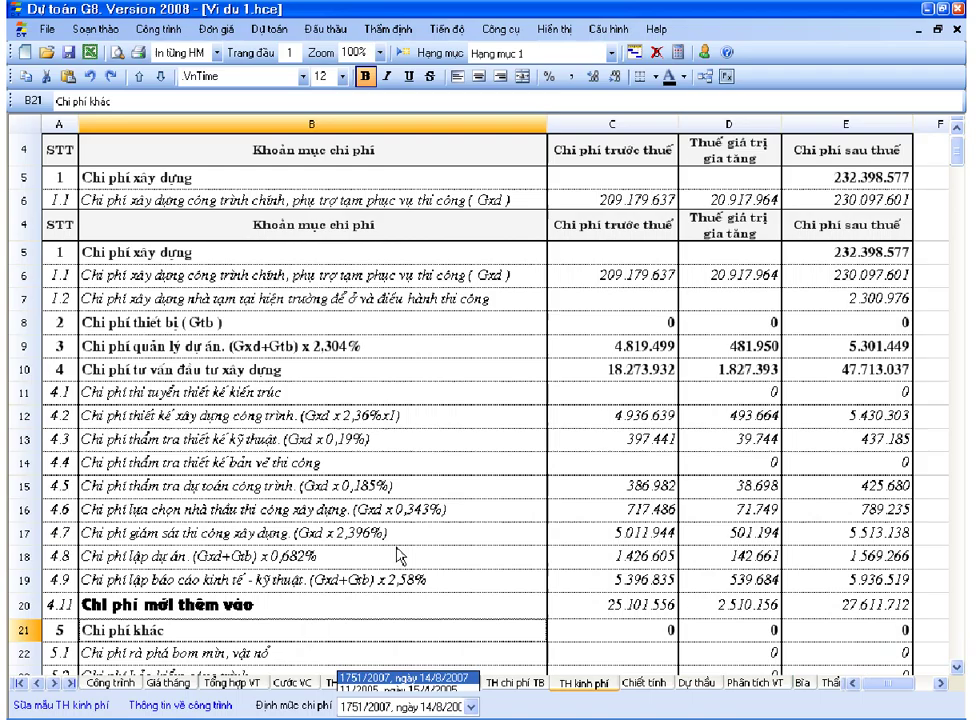
click(370, 510)
click(330, 605)
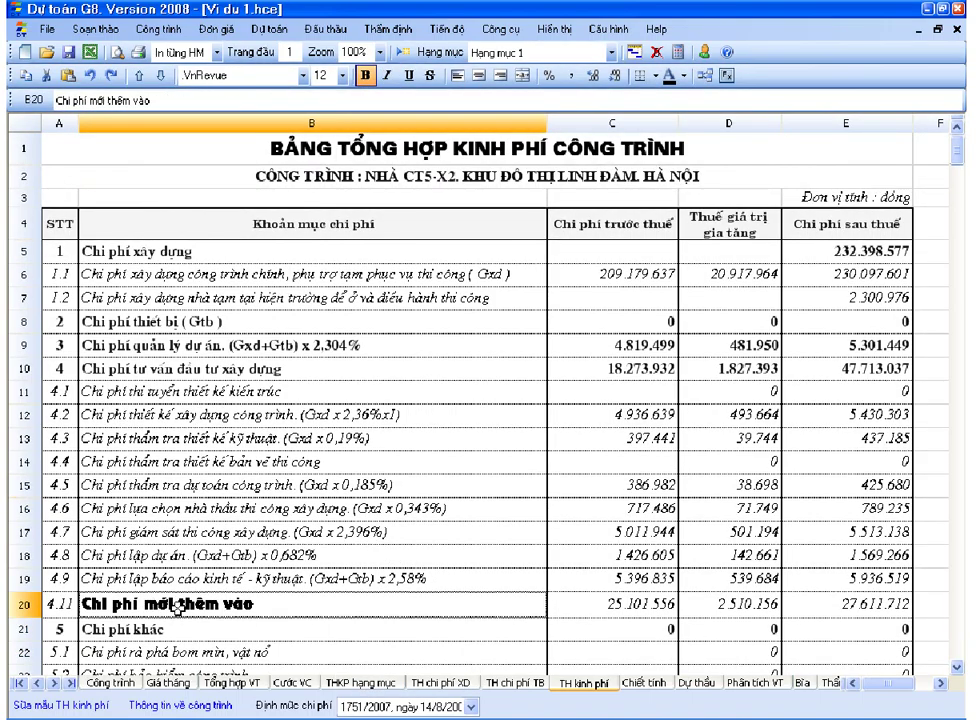
click(200, 565)
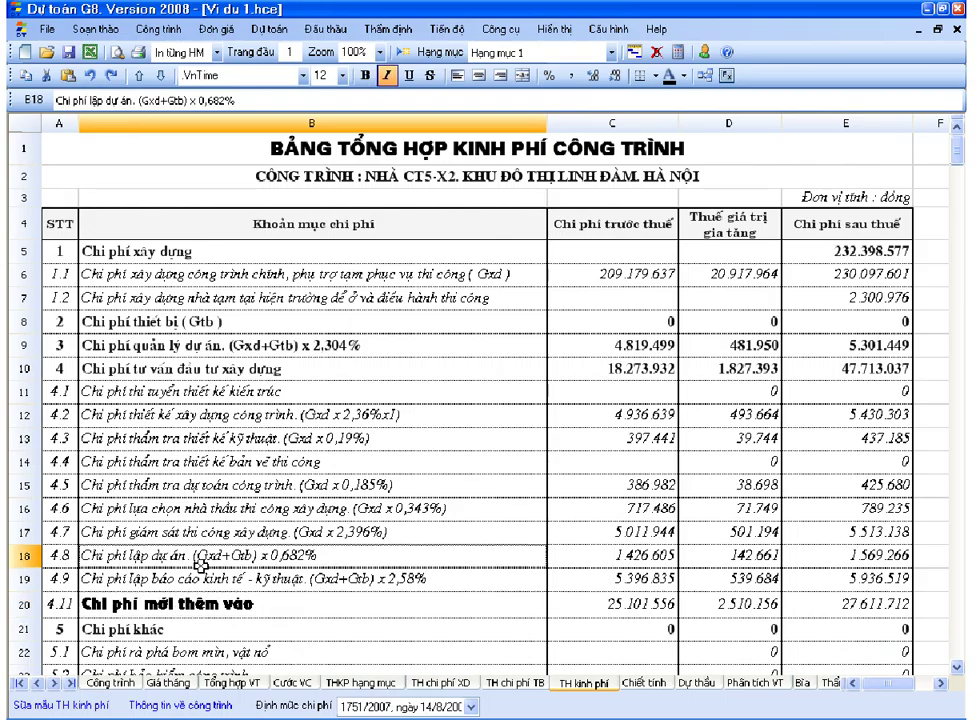